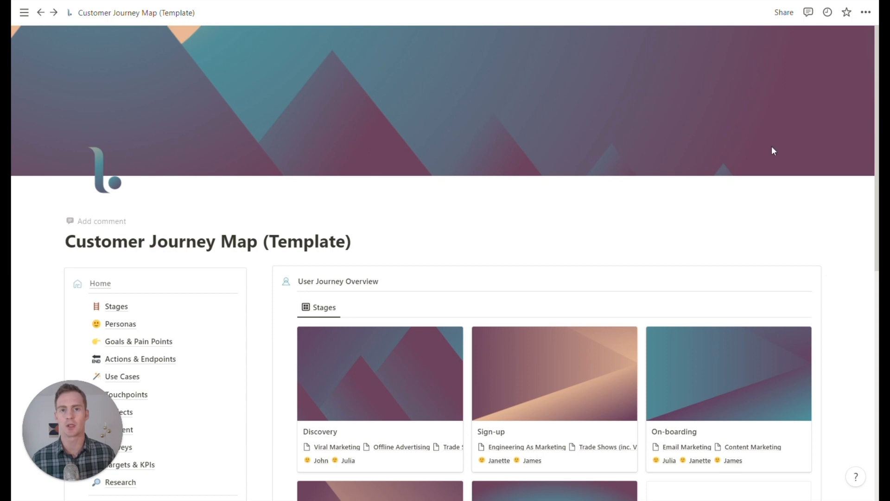
Step: Look through the customer journey template, opening its Stages, Personas and Map pages
mouse_move(821, 170)
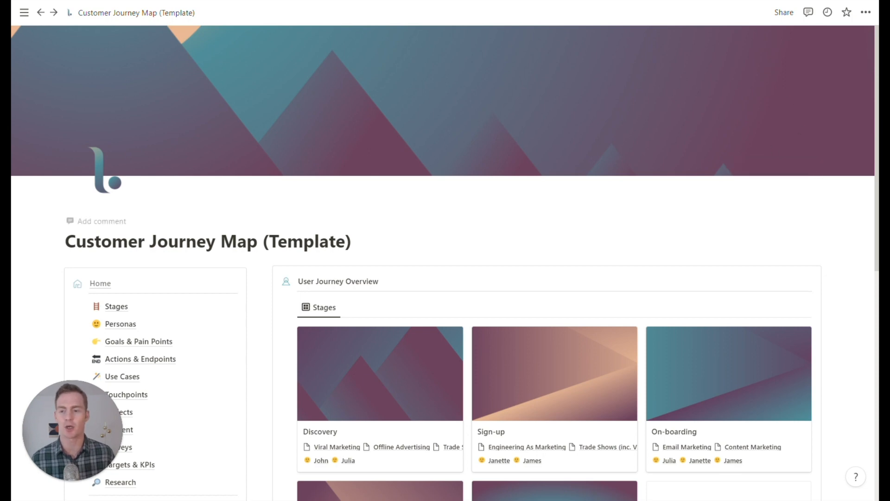
scroll(125, 175, "down", 3)
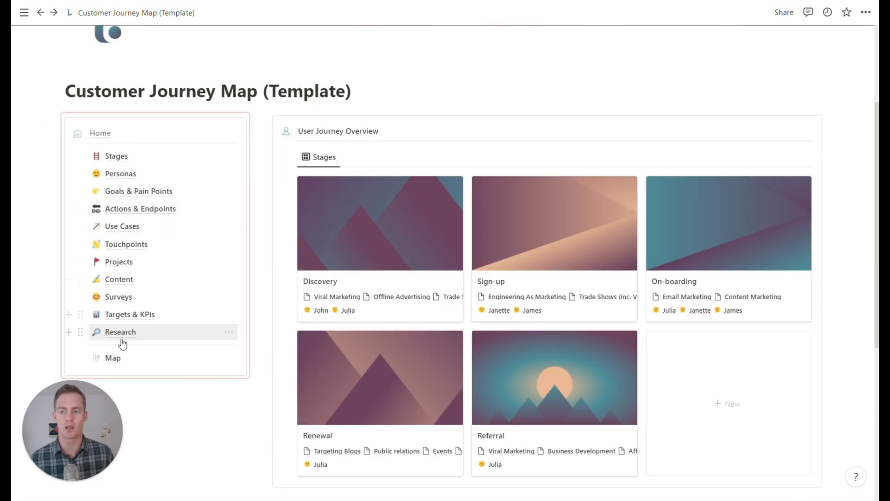
left_click(122, 157)
left_click(117, 311)
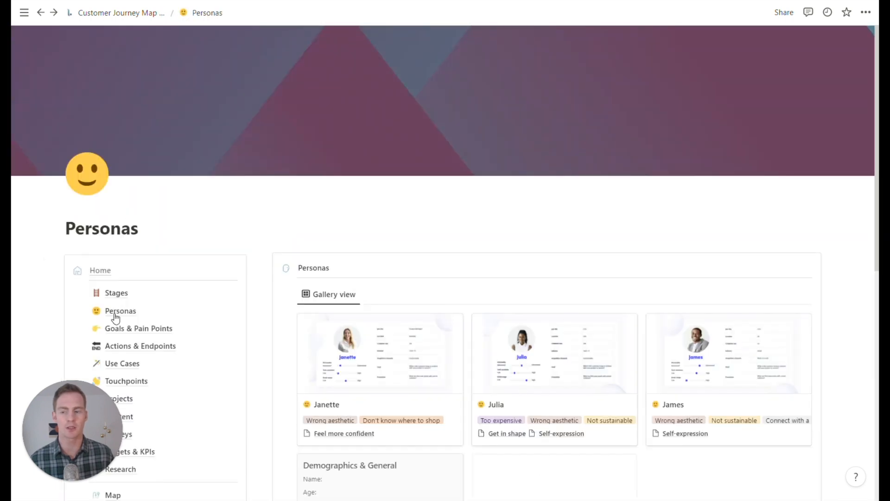
scroll(125, 282, "down", 4)
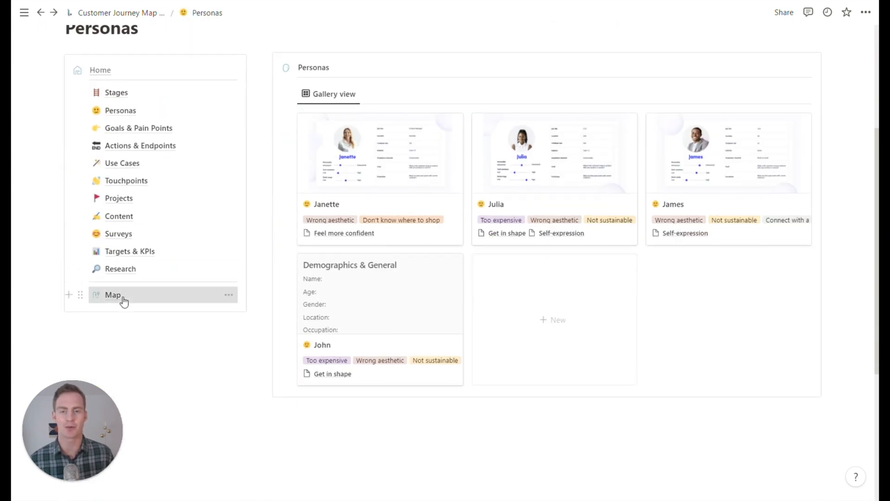
left_click(121, 298)
scroll(495, 175, "down", 4)
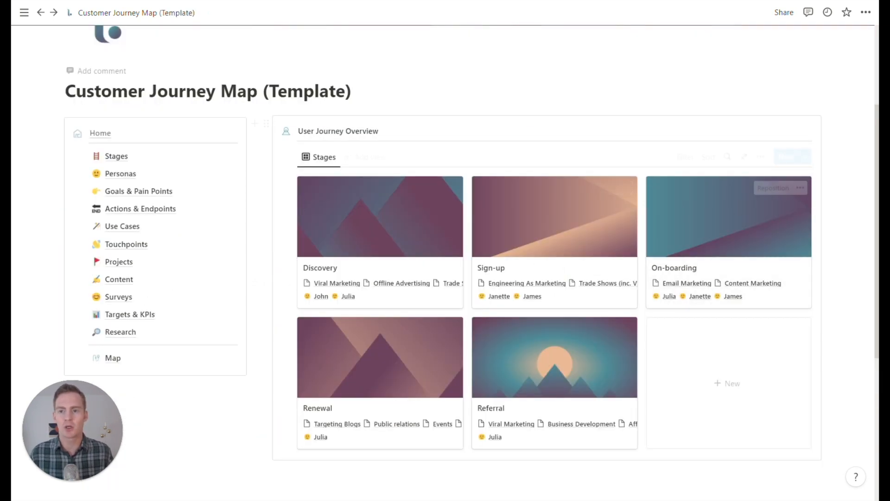
Step: Retitle the home page "Customer Journey Map (Demo)"
left_click_drag(270, 91, 345, 90)
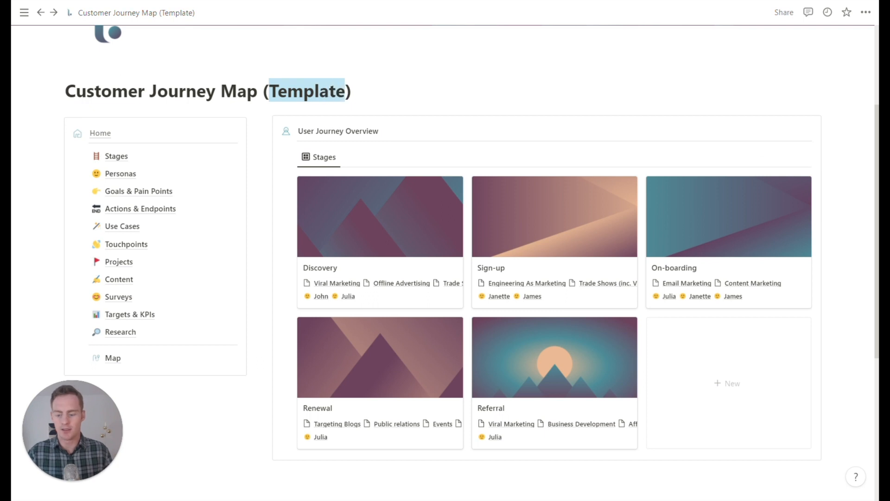
type("Demo")
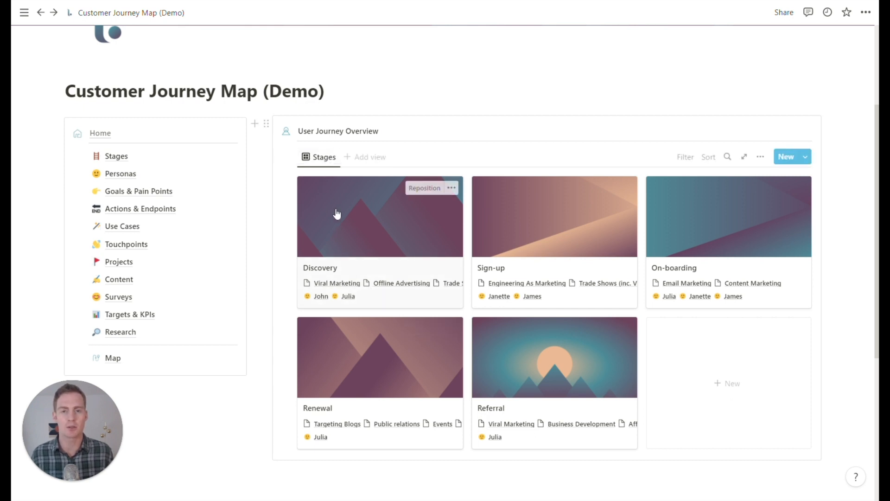
Step: Open the Stages page and examine the stages and linked columns in the User Journey Stages table
left_click(139, 157)
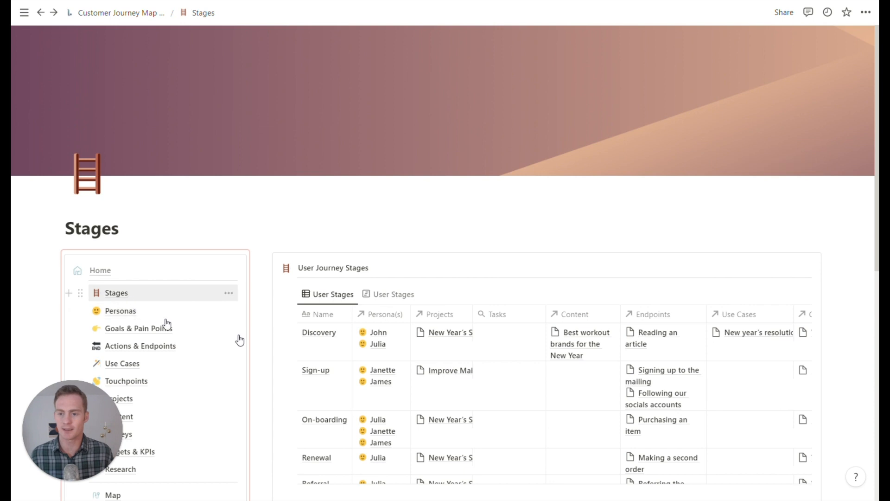
scroll(445, 260, "down", 2)
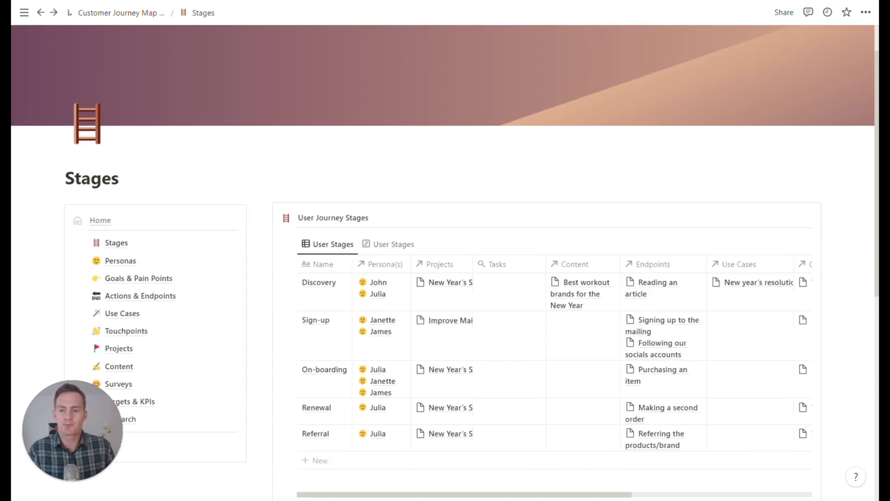
scroll(445, 260, "down", 2)
scroll(446, 259, "up", 1)
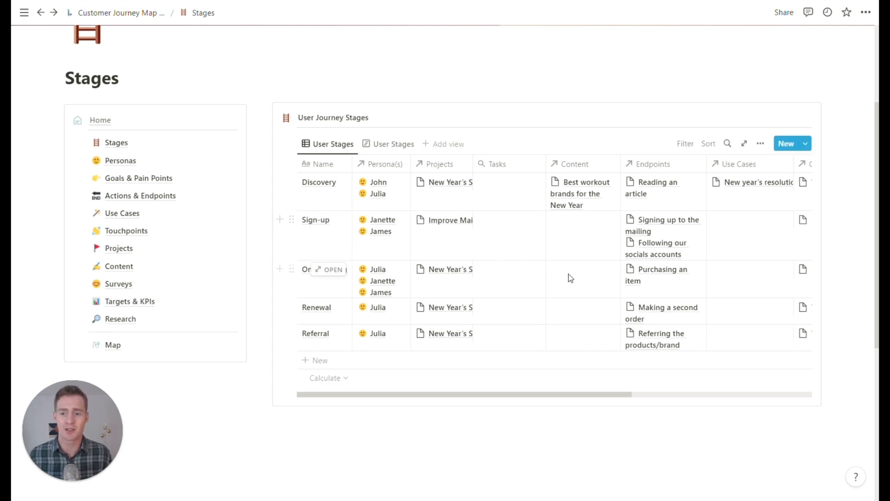
scroll(568, 274, "up", 1)
scroll(569, 283, "down", 1)
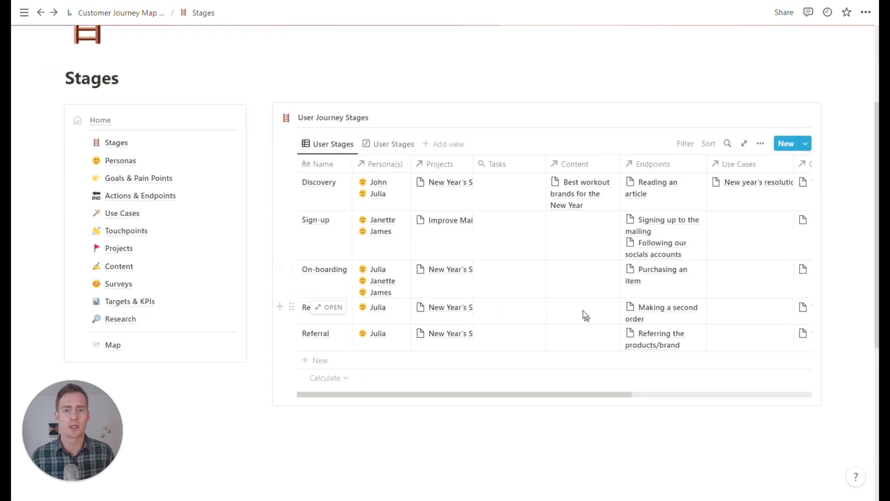
Step: Return to the home page and retitle it "Customer Journey Map: Athletic Clothing"
mouse_move(106, 122)
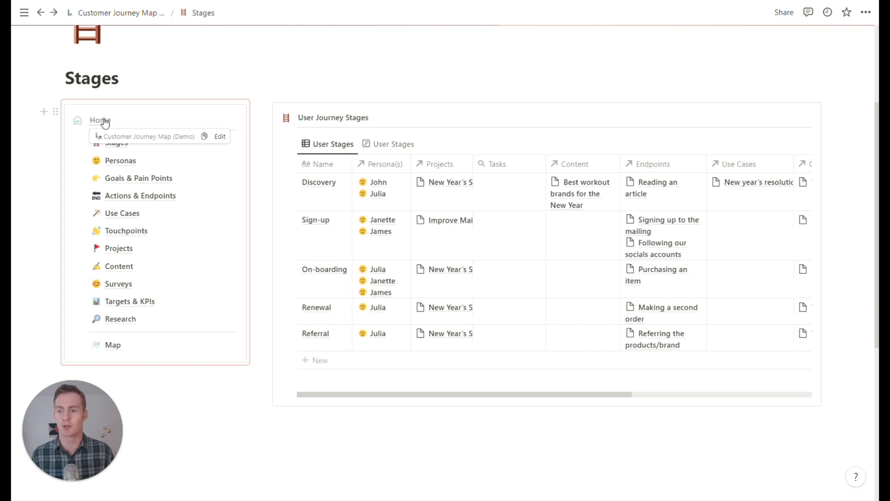
left_click(106, 122)
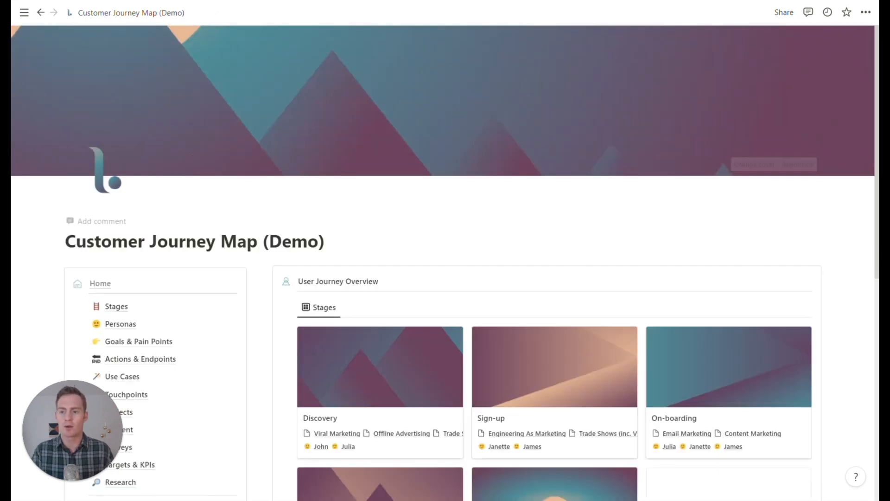
left_click_drag(258, 241, 325, 242)
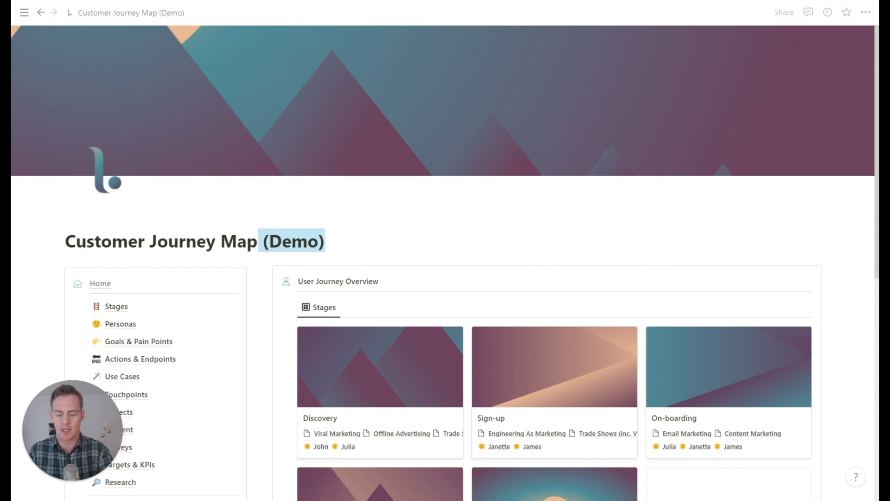
type(": Athletic Appare")
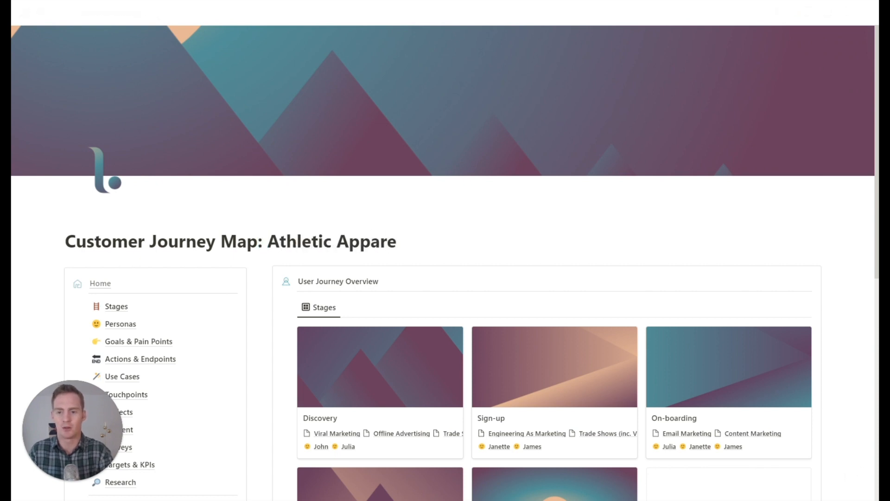
key("ctrl+BackSpace")
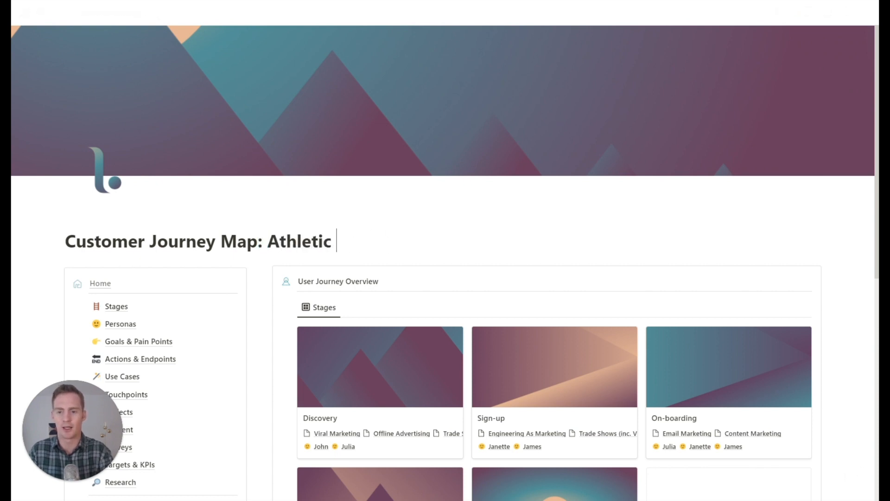
type("Clothin")
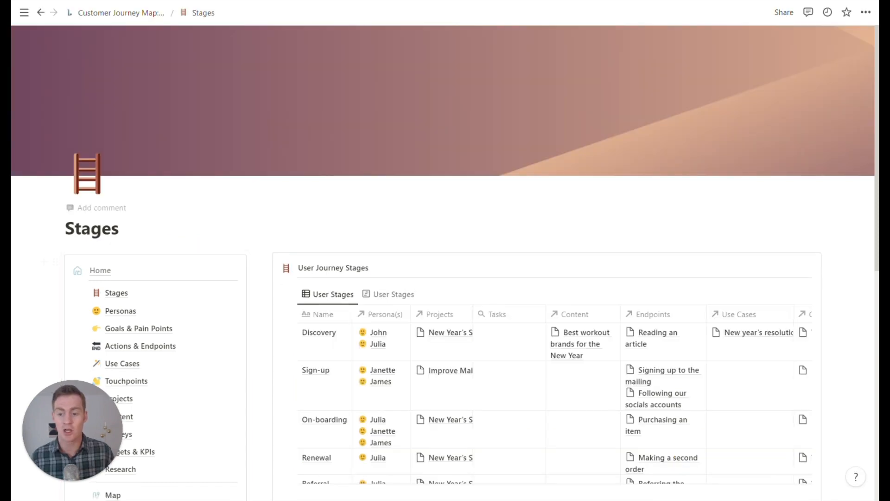
Step: Add a stage named "Purchase (conversion)" to the User Journey Stages table and place it between Sign-up and On-boarding
scroll(320, 366, "down", 3)
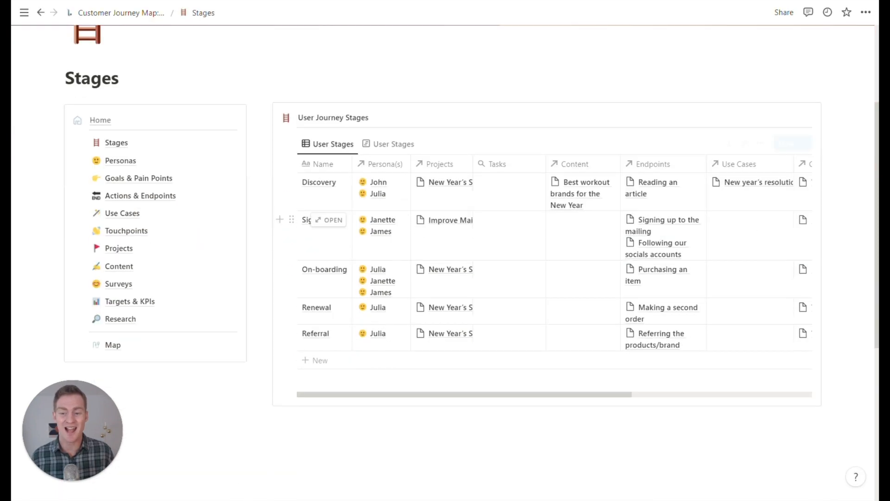
left_click(315, 367)
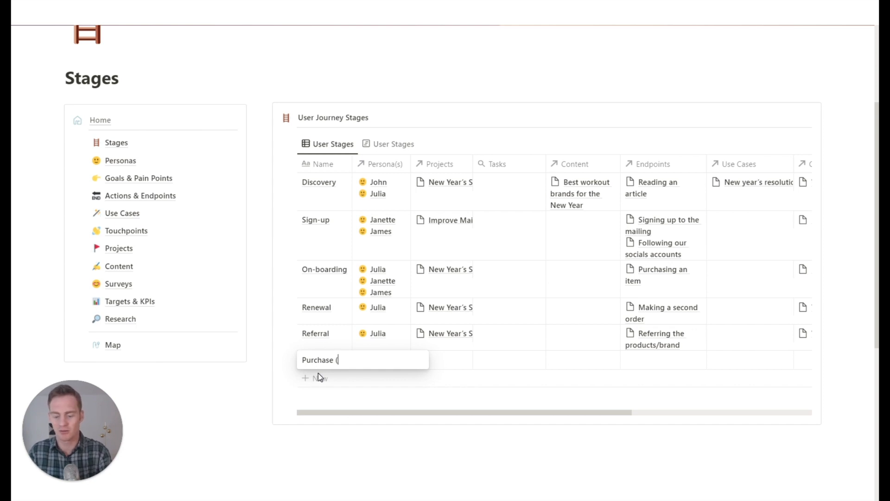
type("conversion)")
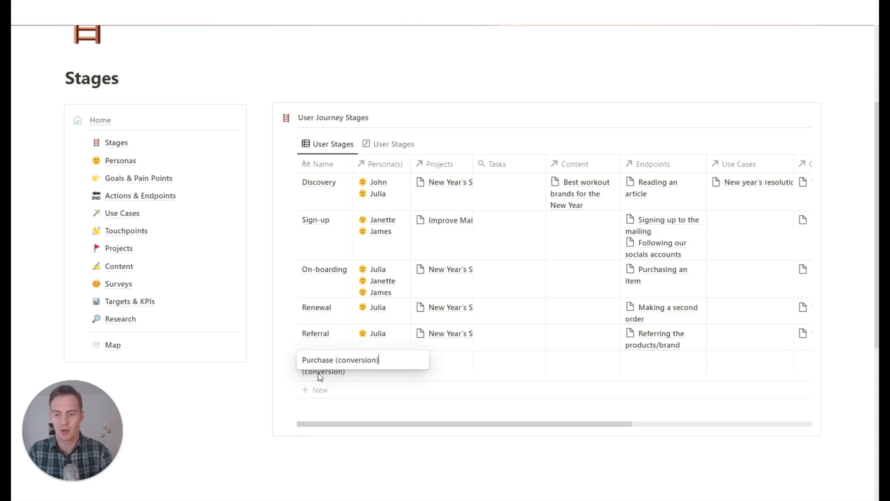
key("Escape")
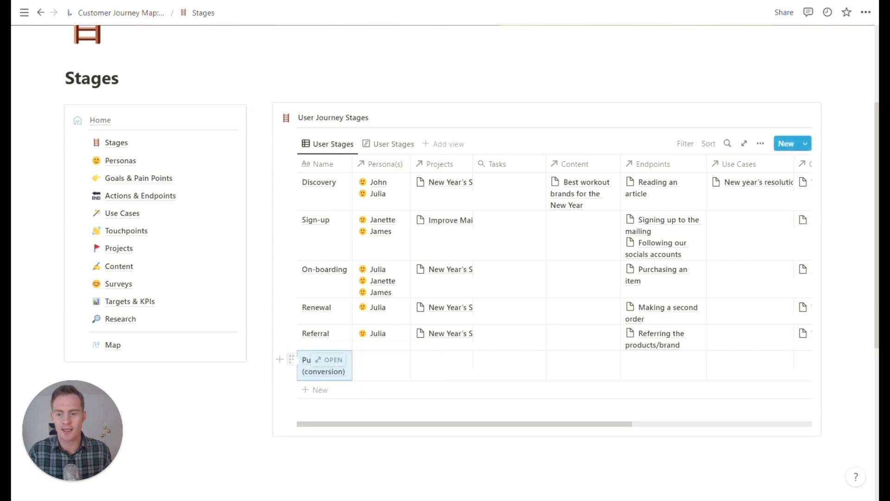
left_click_drag(291, 360, 324, 264)
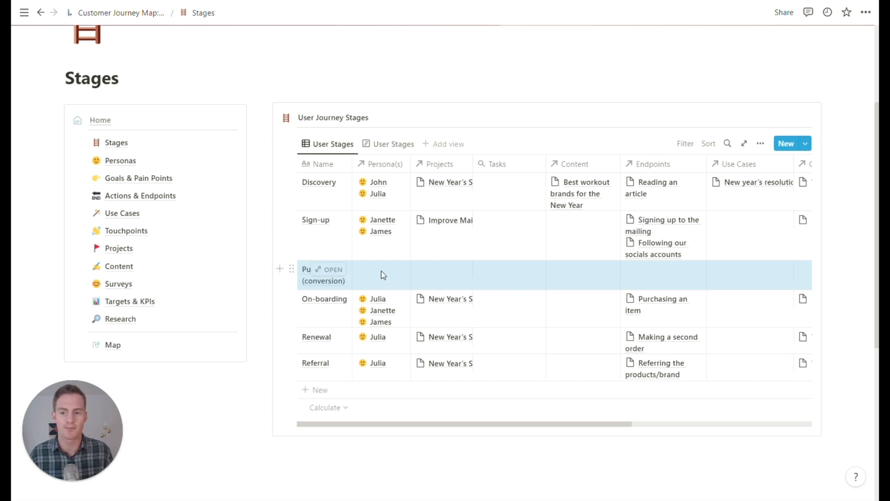
key("Escape")
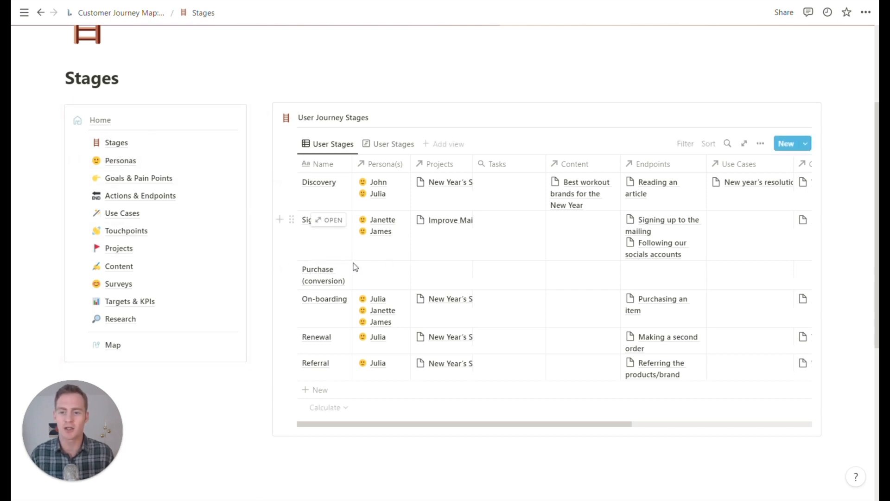
Step: Review the Persona(s) field and the remaining columns available for the Purchase (conversion) stage
left_click(380, 274)
key("Escape")
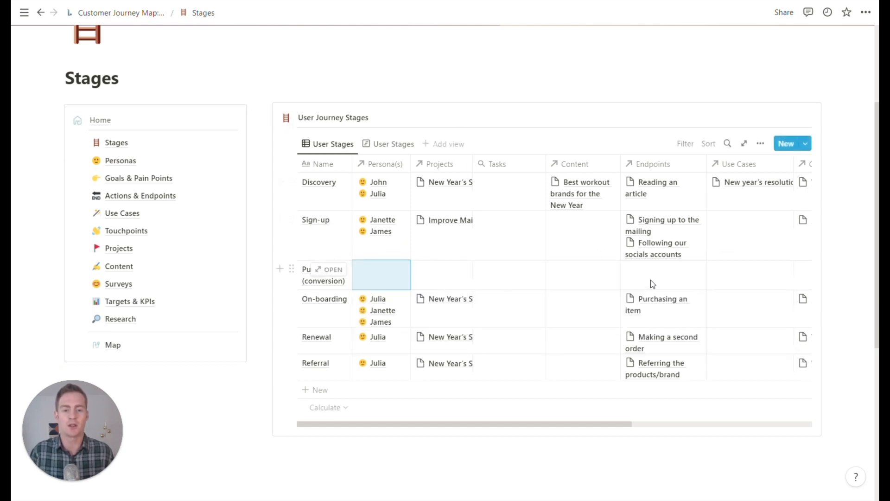
scroll(651, 280, "right", 5)
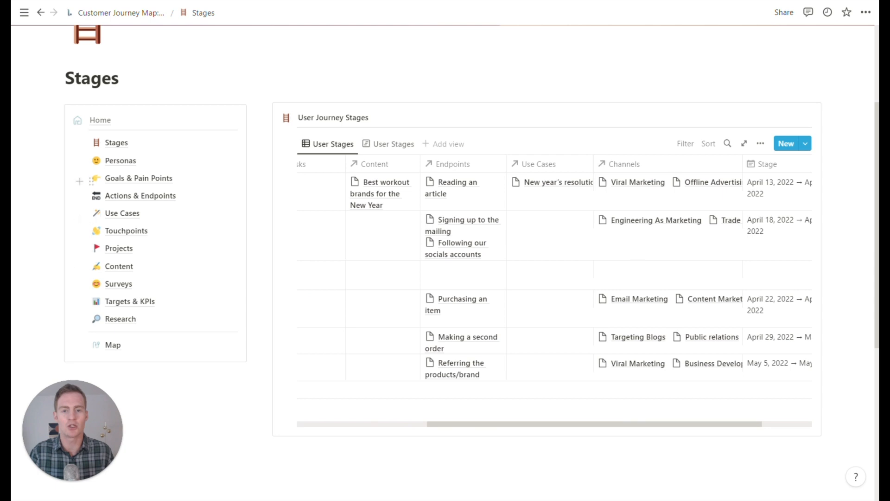
scroll(637, 280, "left", 5)
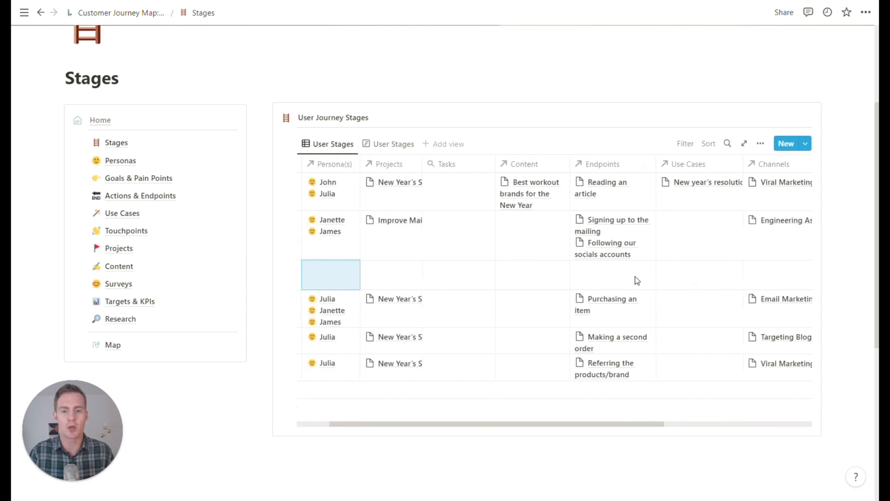
scroll(637, 280, "left", 2)
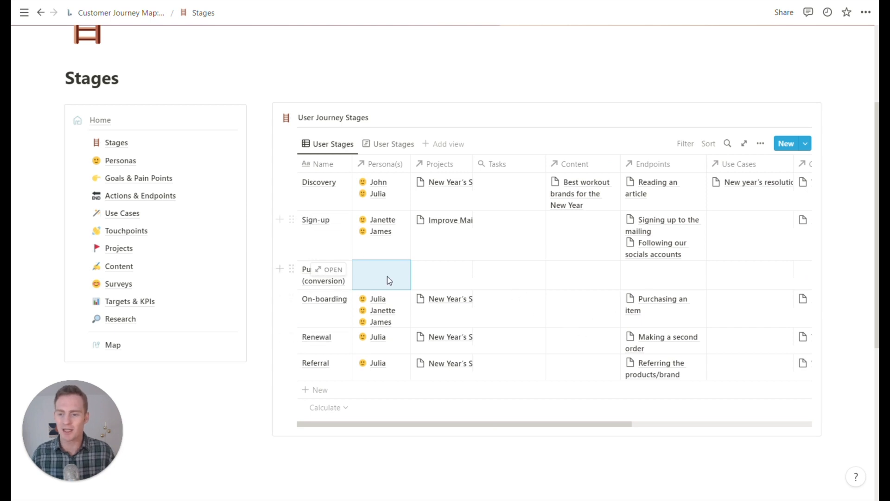
left_click(261, 199)
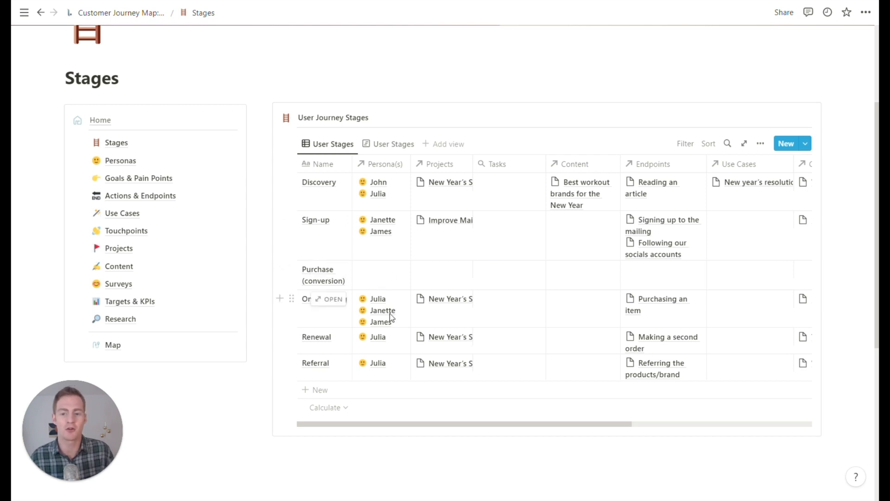
Step: Move the On-boarding stage above Purchase (conversion) in the User Journey Stages table
left_click(310, 314)
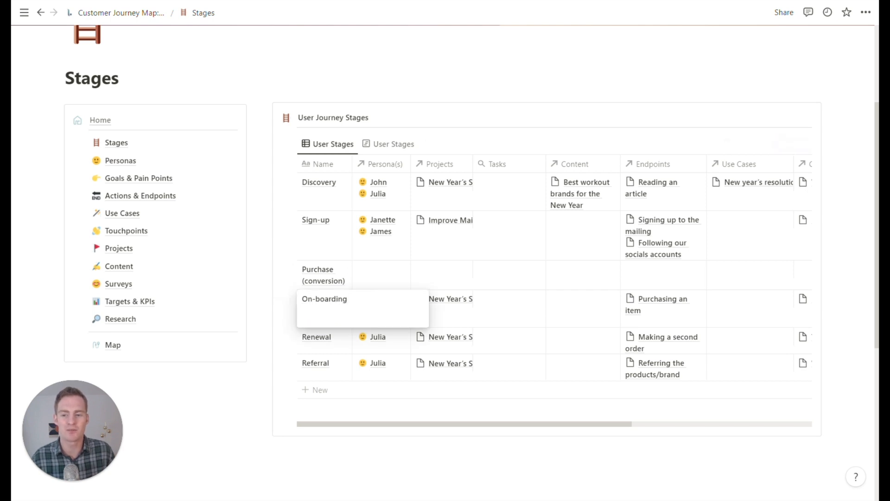
left_click(859, 288)
left_click_drag(291, 298, 296, 270)
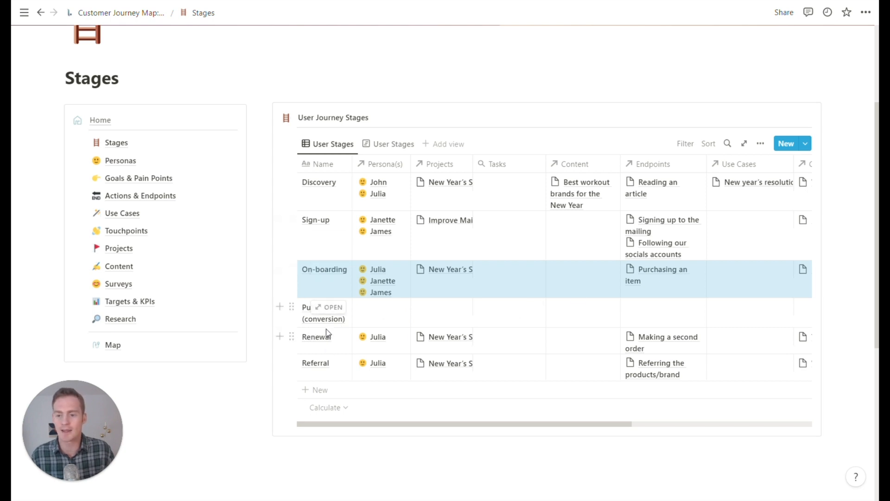
Step: Rename the Renewal stage "Second purchase (reconversion)"
left_click(341, 350)
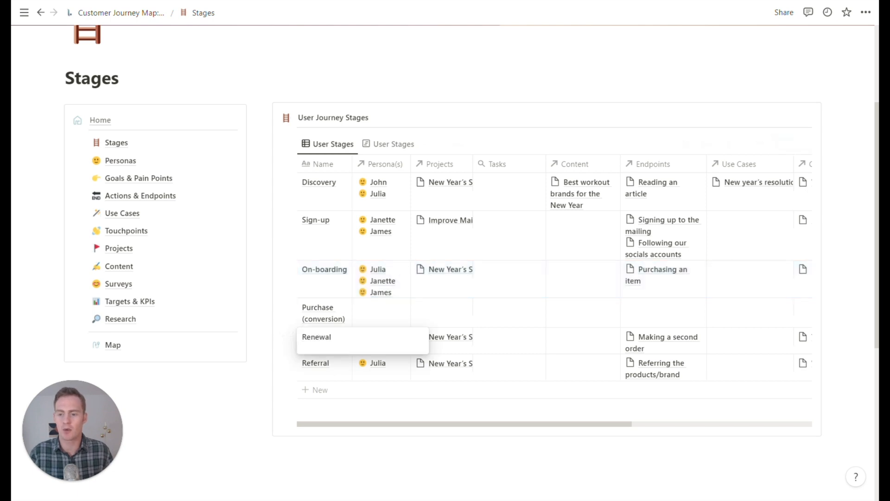
key("ctrl+a")
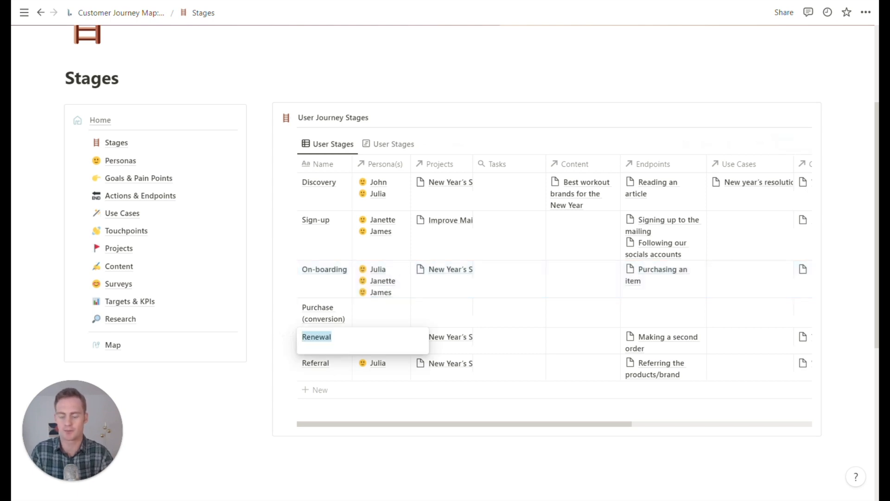
type("Re")
key("ctrl+a")
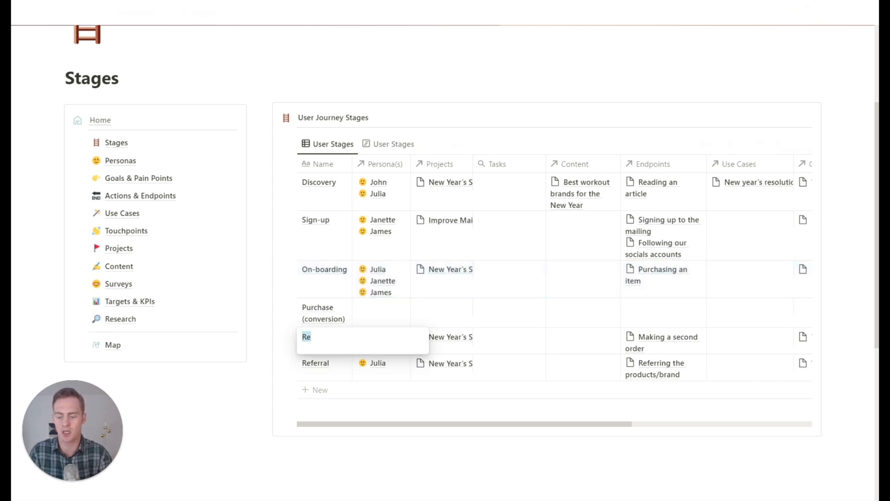
type("Second purchase")
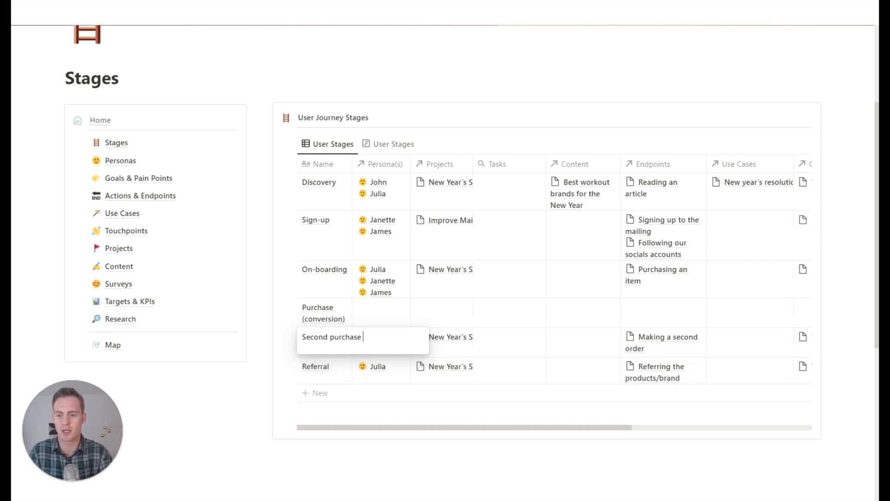
type(" (reconversion)")
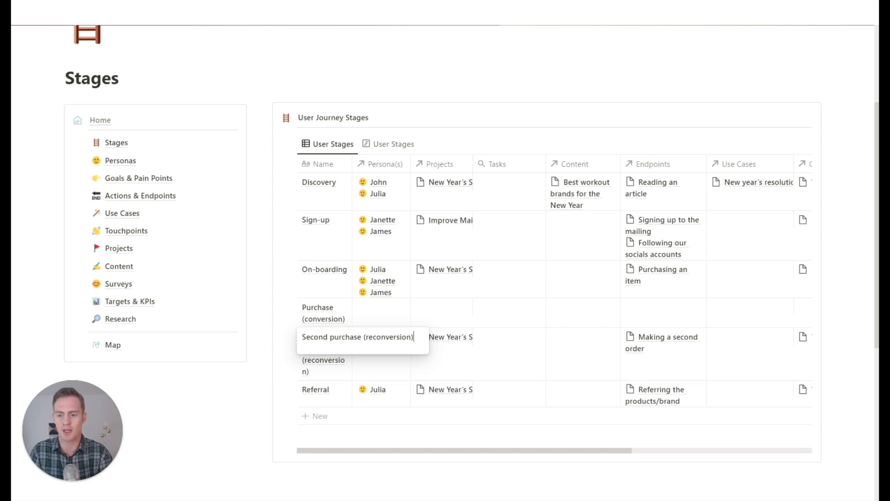
Step: Widen the Name column of the User Journey Stages table so the longest stage name wraps cleanly
key("Escape")
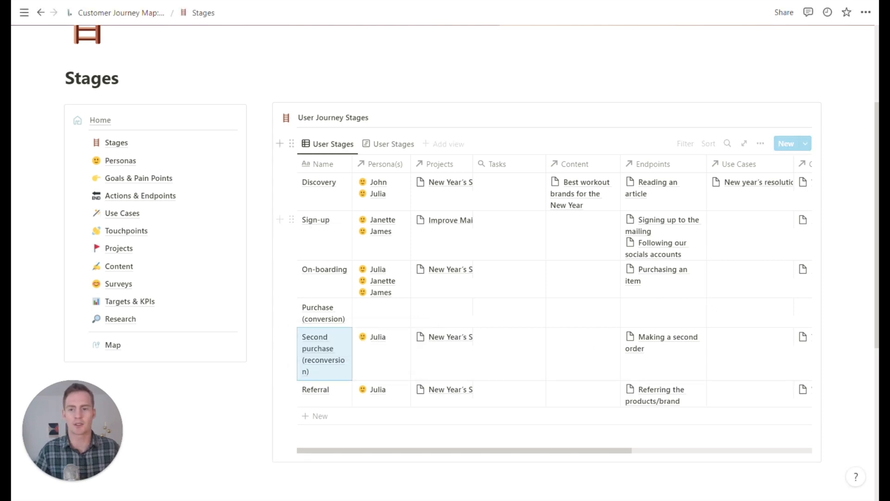
key("ctrl+a")
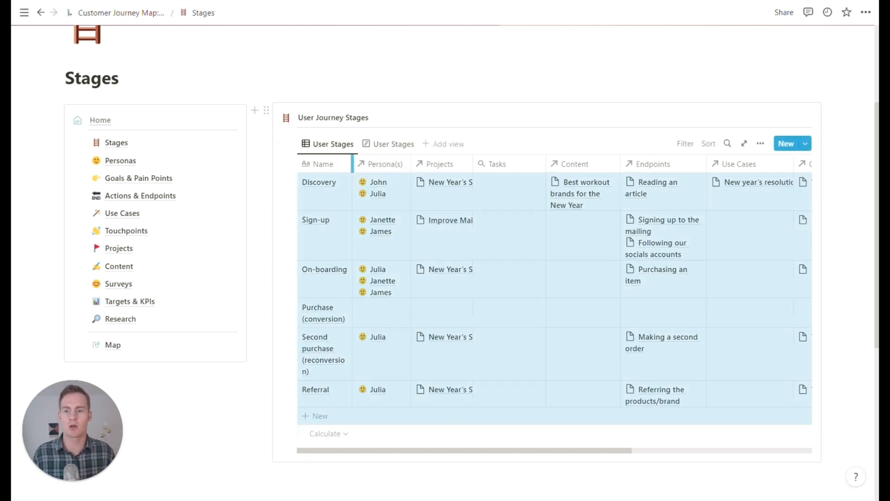
left_click_drag(352, 164, 359, 163)
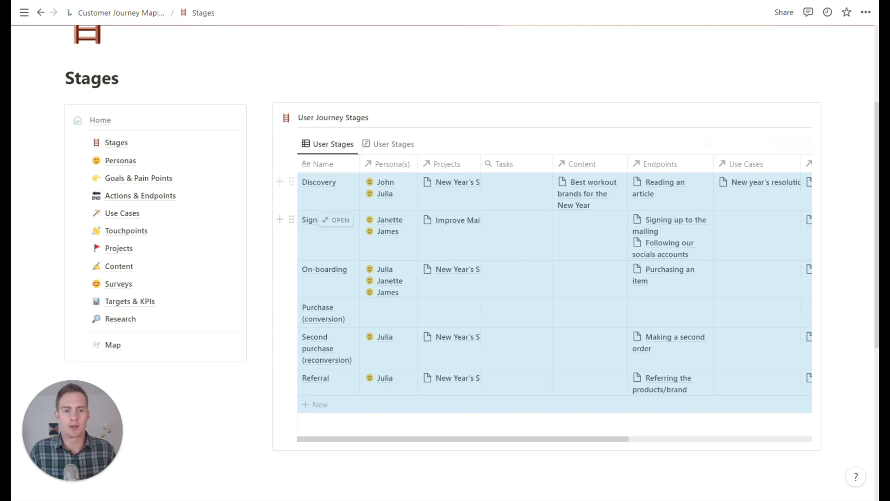
key("Escape")
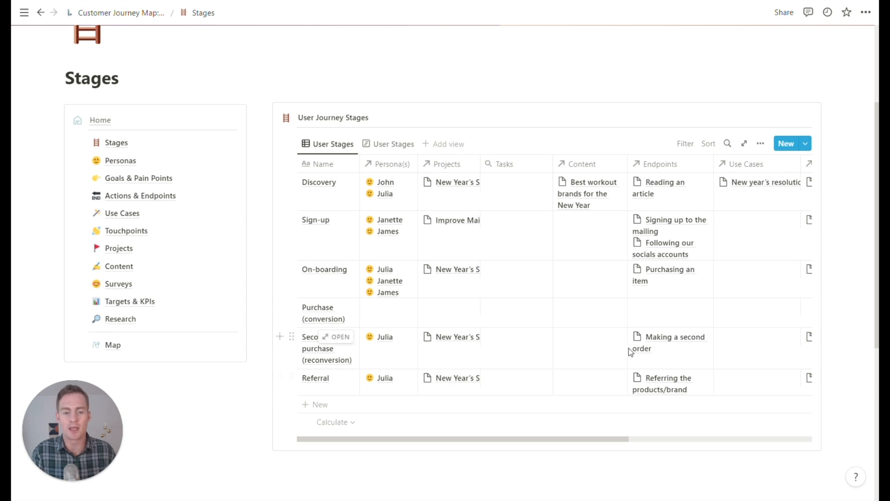
Step: Rename the Referral stage "Affiliate" in the User Journey Stages table
scroll(629, 348, "right", 3)
scroll(629, 348, "left", 3)
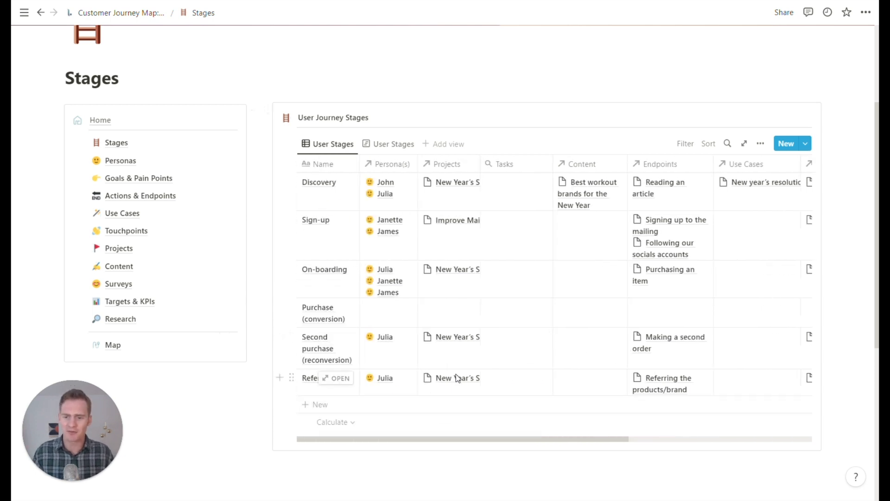
left_click(313, 385)
key("ctrl+a")
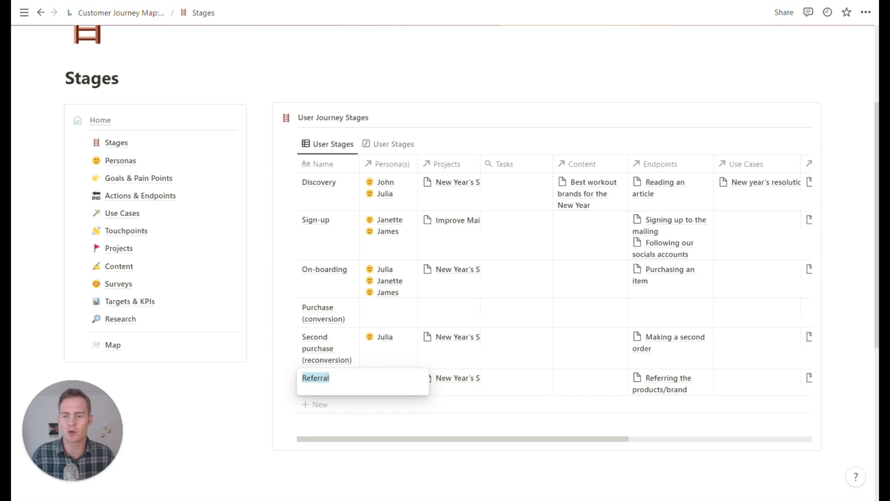
type("Affiliate")
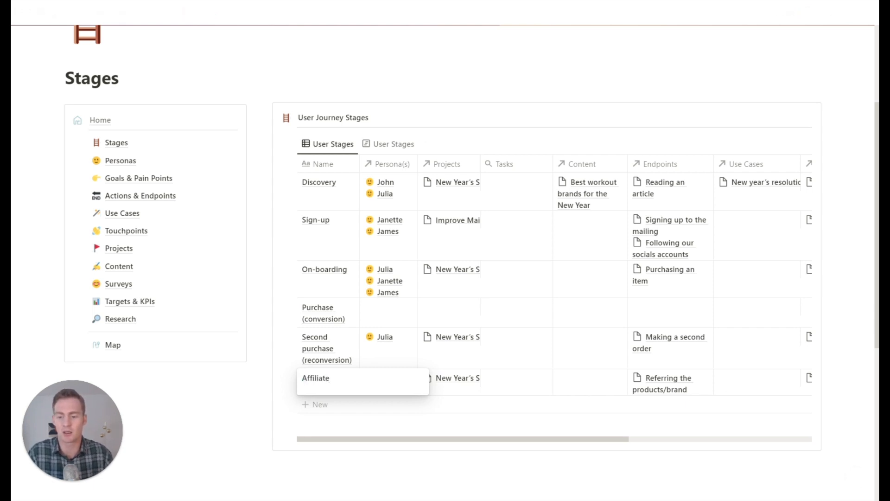
left_click(829, 318)
scroll(828, 318, "up", 1)
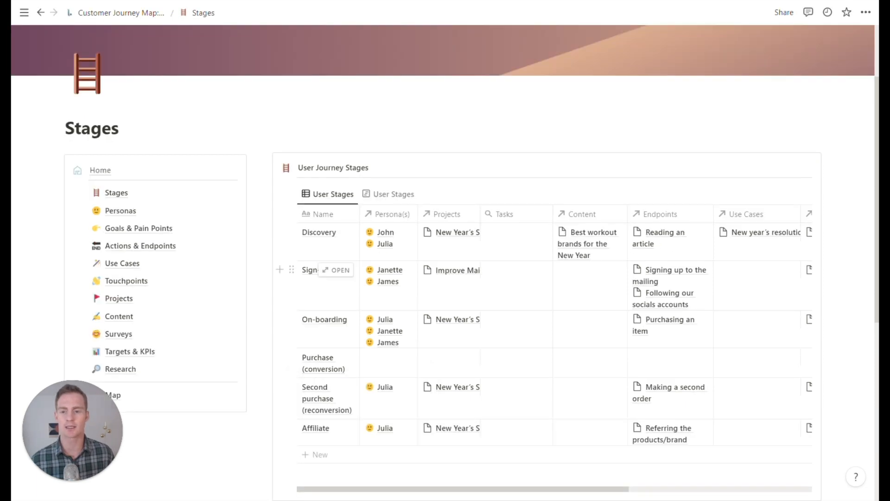
Step: Open the Personas page and delete all four sample personas from the gallery
left_click(130, 214)
scroll(547, 297, "down", 1)
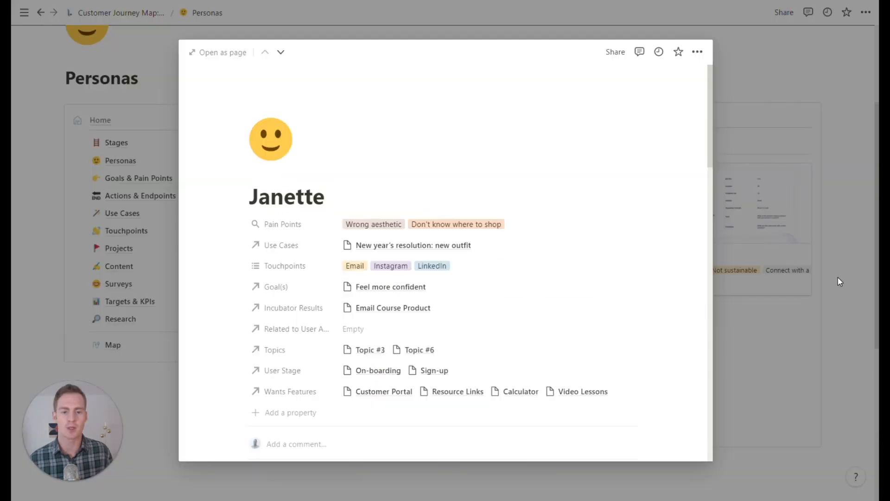
left_click(837, 278)
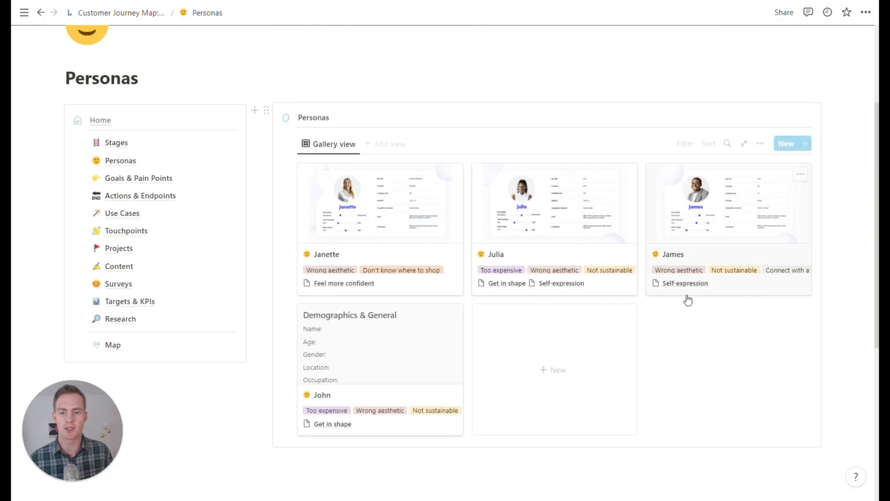
left_click_drag(834, 364, 384, 237)
key("Delete")
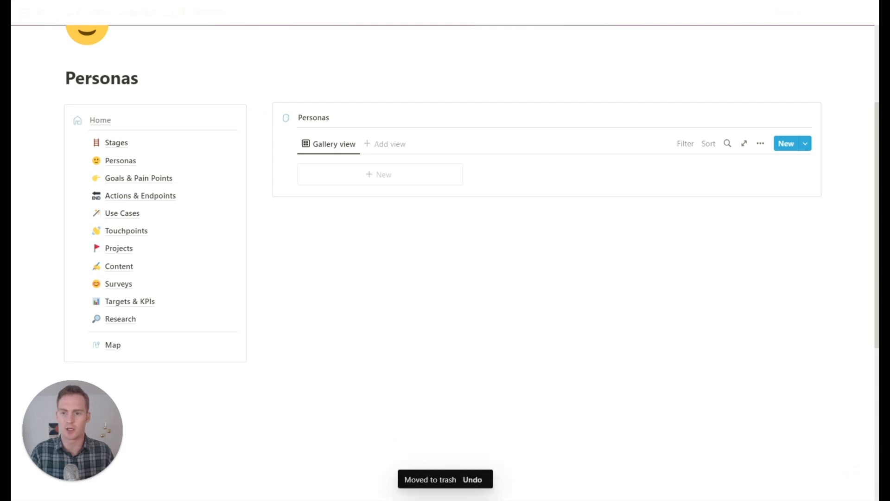
Step: Create a new entry in the empty Personas gallery using the Persona Template
scroll(808, 253, "up", 3)
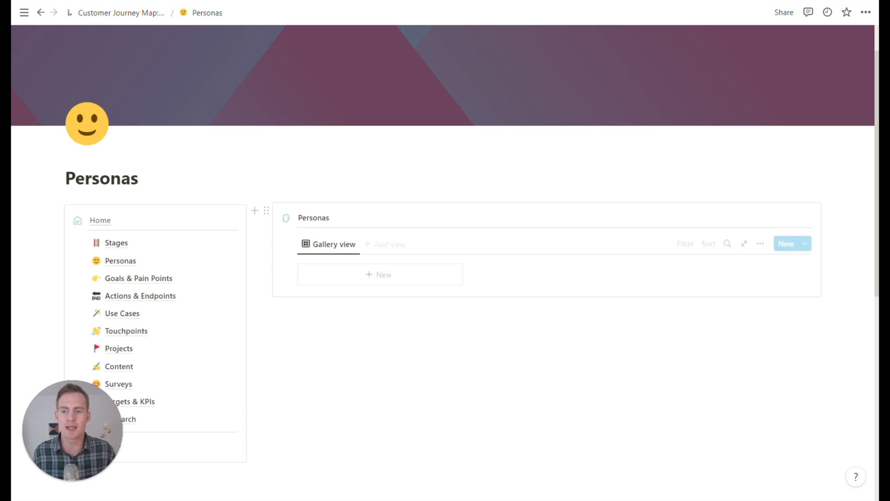
left_click(359, 284)
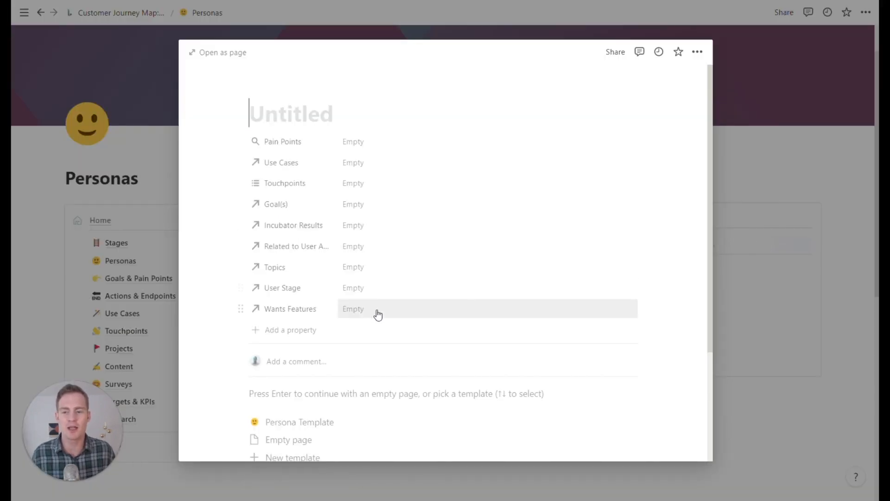
scroll(442, 211, "down", 2)
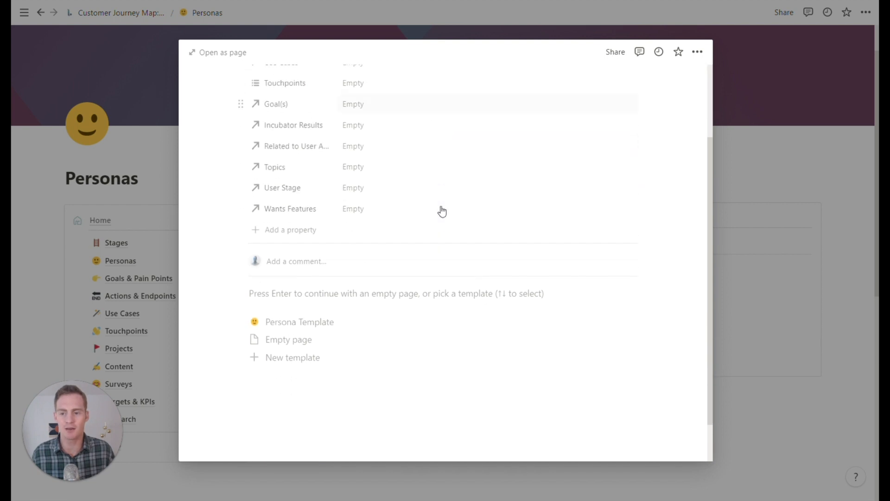
left_click(337, 328)
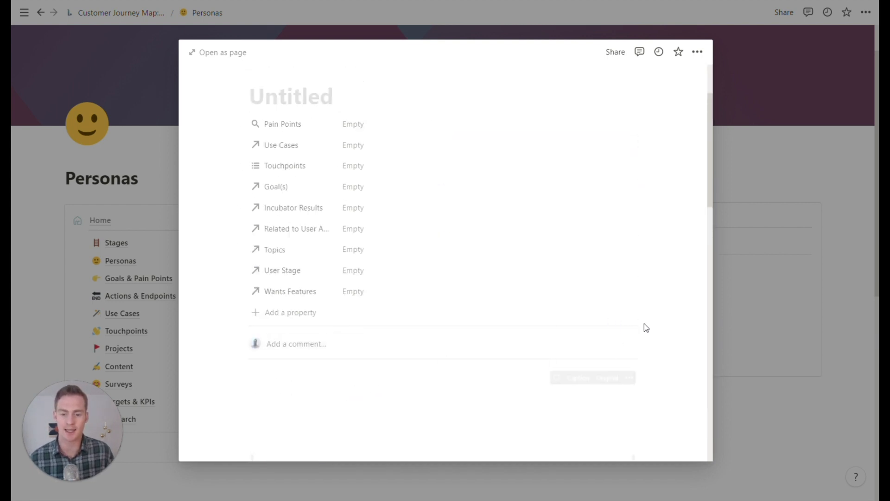
Step: Look through the template's sections, title the new persona with a first name and return to the gallery
scroll(663, 283, "down", 8)
scroll(662, 283, "down", 2)
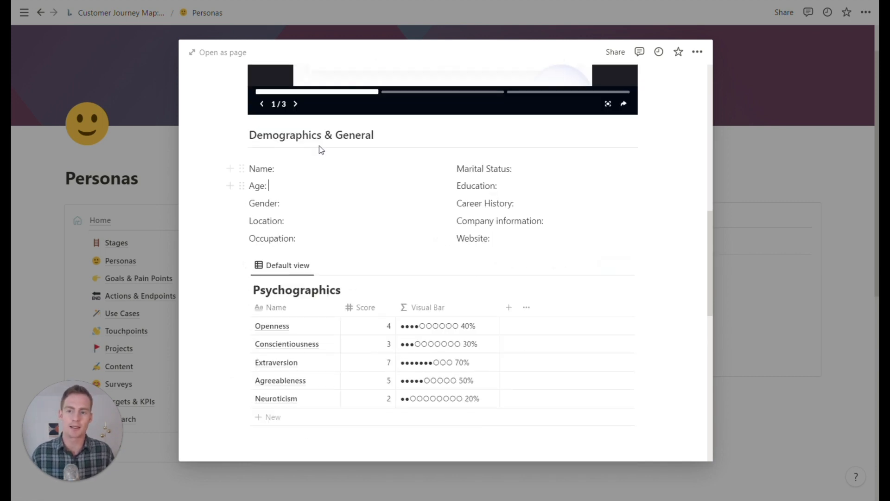
scroll(412, 254, "down", 6)
scroll(619, 282, "up", 7)
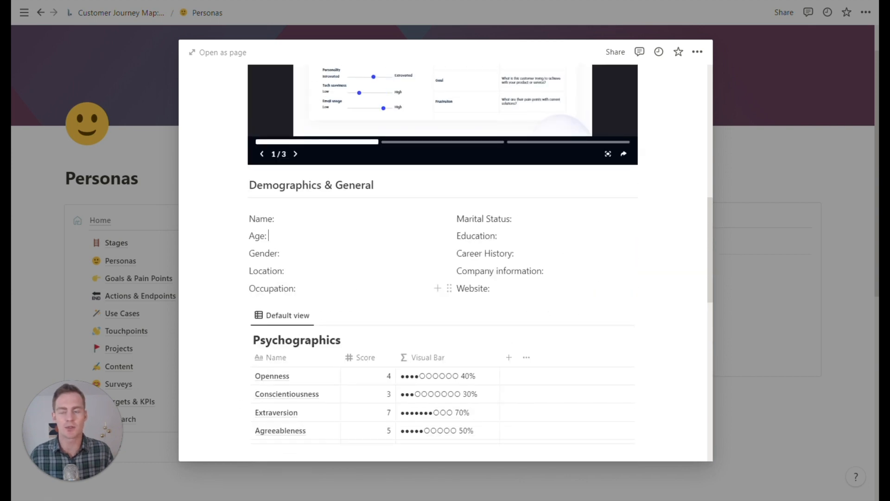
scroll(443, 278, "up", 1)
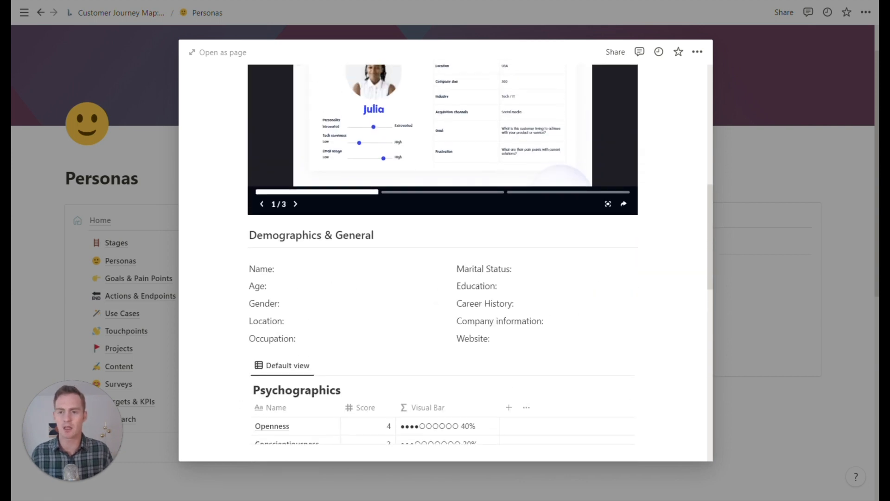
scroll(442, 278, "up", 1)
scroll(443, 279, "up", 7)
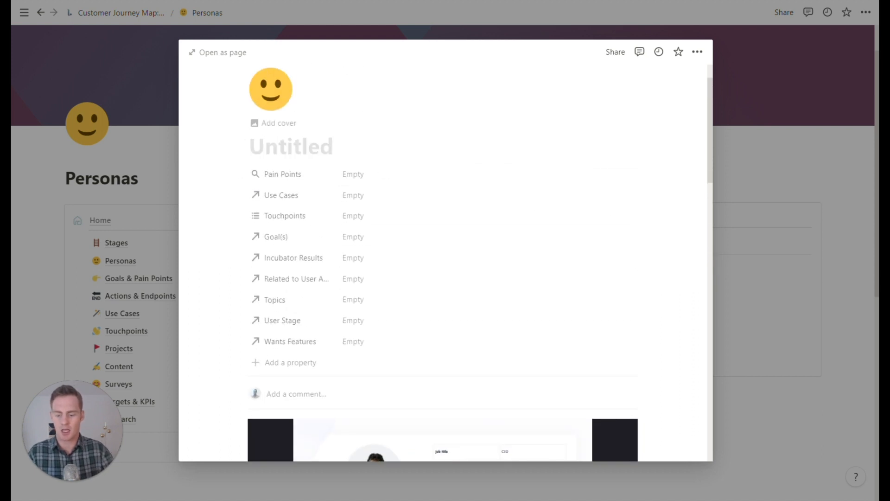
type("Adam")
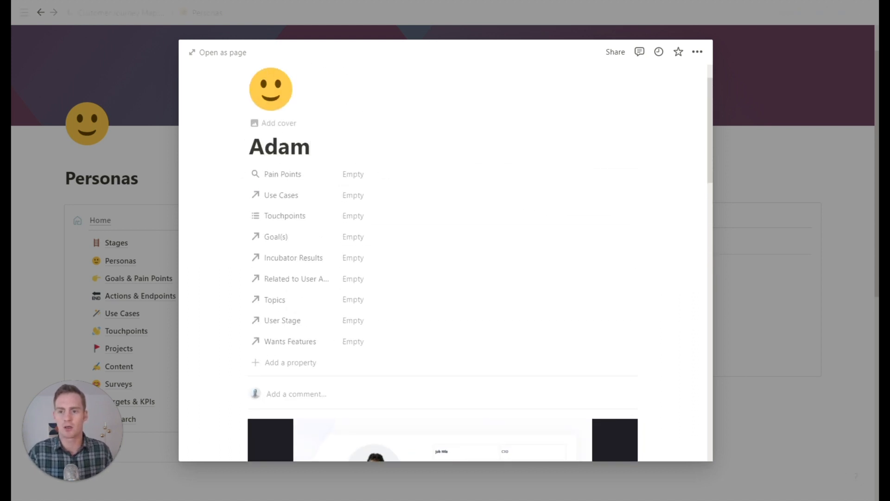
left_click(790, 294)
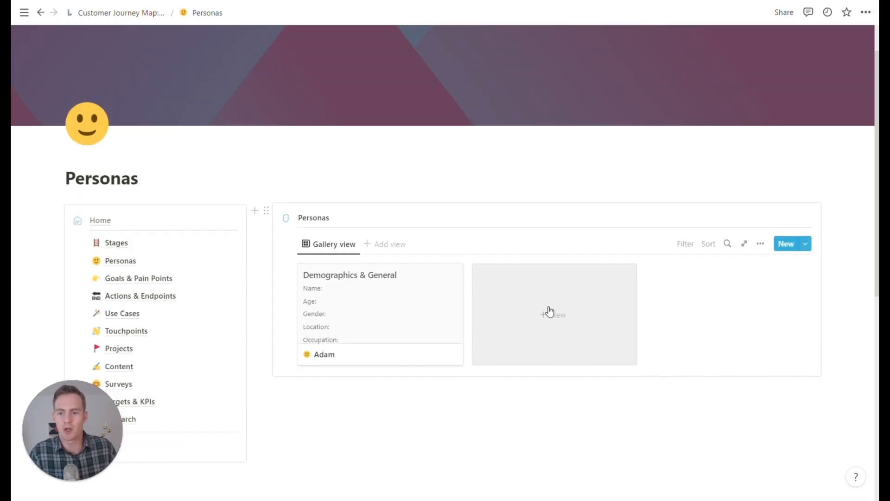
Step: Add a second persona to the gallery, title it with a first name and apply the Persona Template
left_click(522, 347)
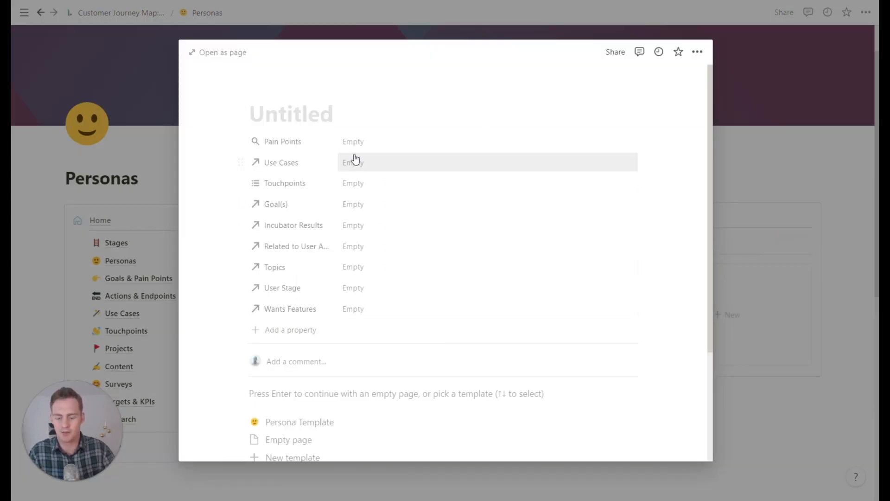
type("Jessiac")
key("BackSpace")
key("BackSpace")
type("ca")
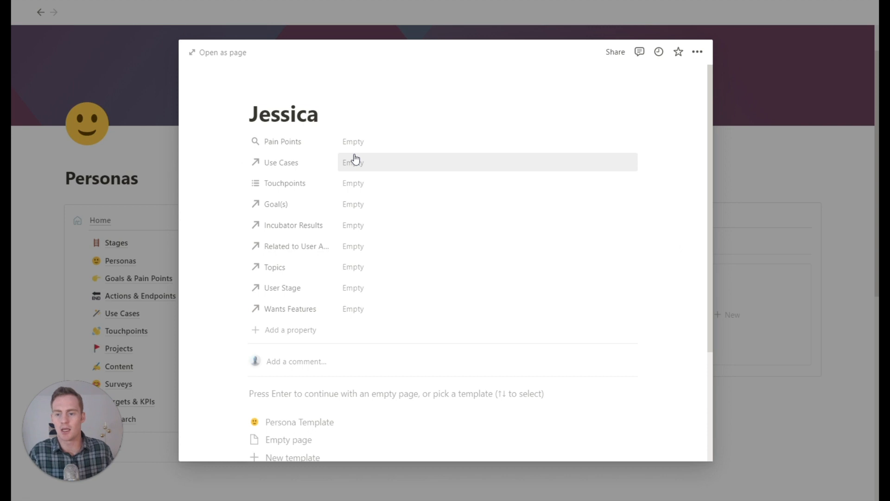
left_click(328, 422)
left_click(839, 279)
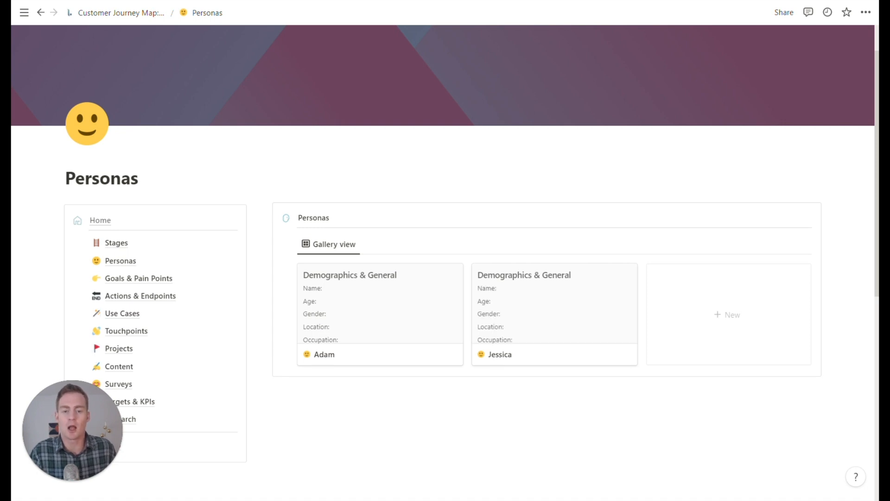
Step: Add a third persona from the Persona Template and title it with a first name
left_click(750, 316)
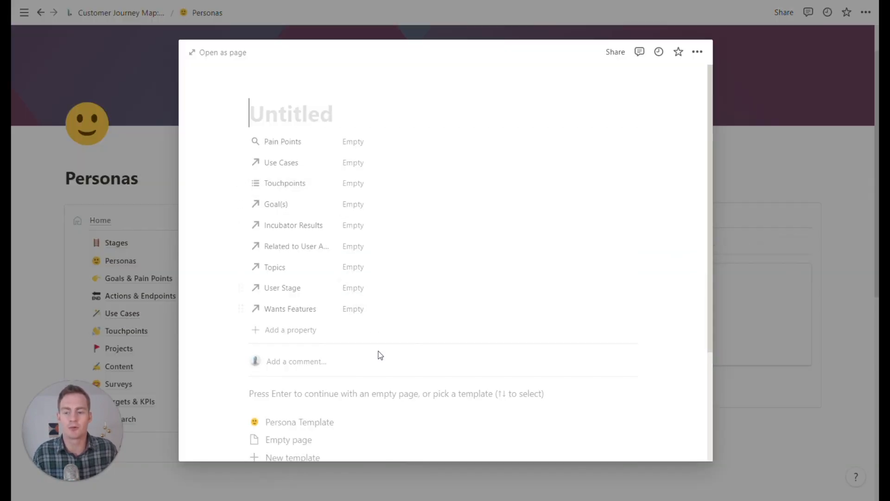
left_click(386, 423)
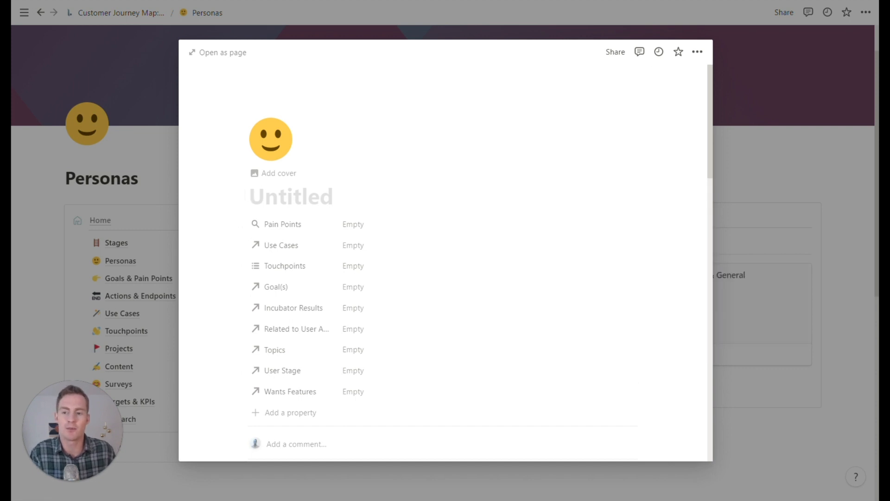
type("John")
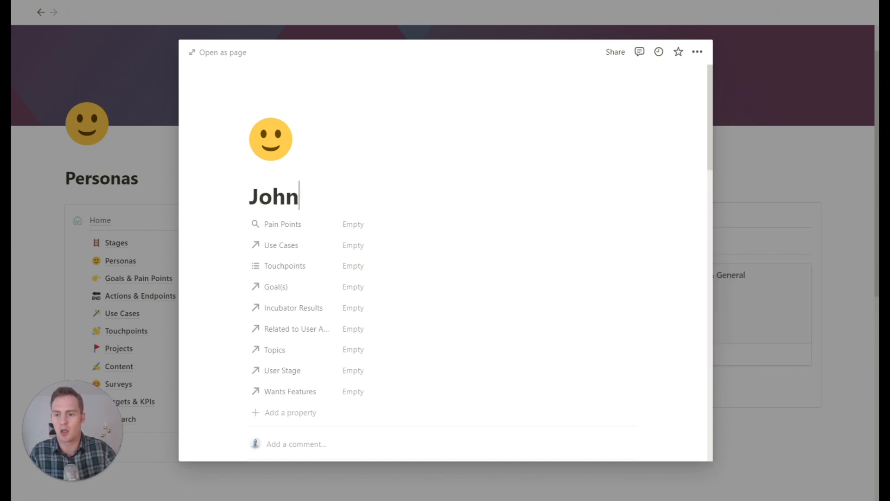
scroll(481, 275, "down", 4)
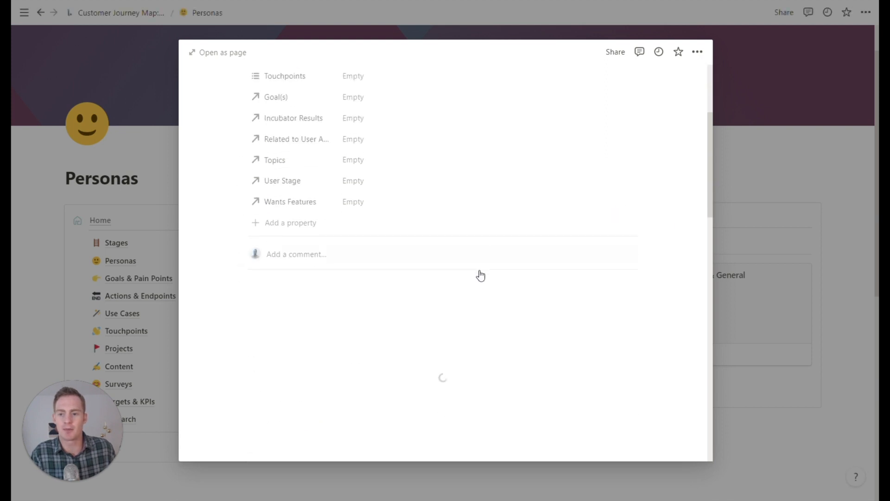
left_click(829, 249)
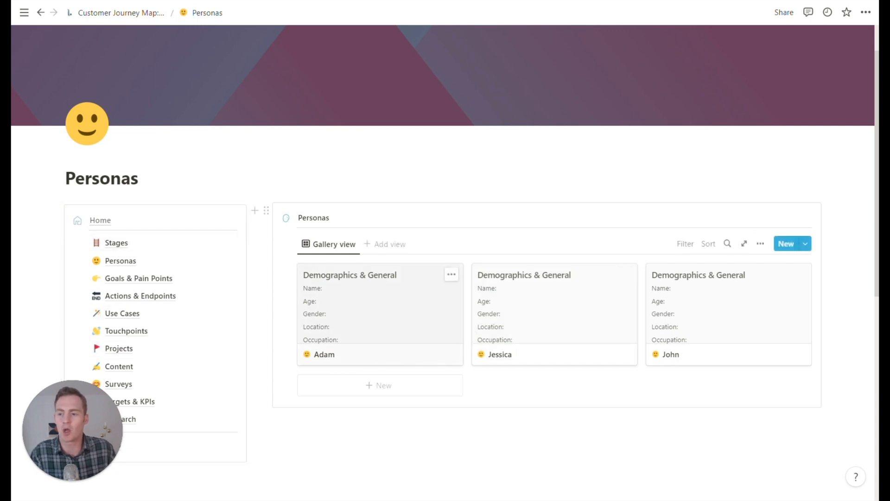
Step: Examine the first persona's page, from Demographics & General and Psychographics to Pain Points, Desired Outcomes, Use Cases and Blind Spots
left_click(394, 325)
scroll(490, 215, "down", 8)
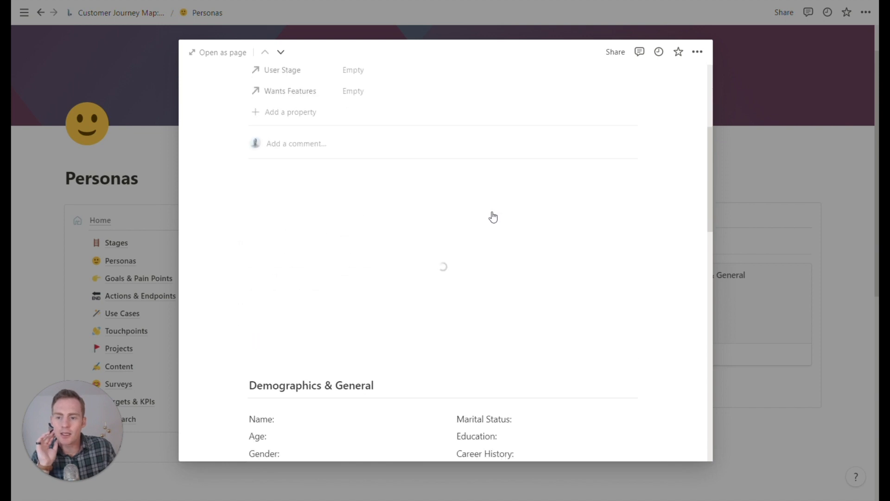
scroll(493, 217, "down", 3)
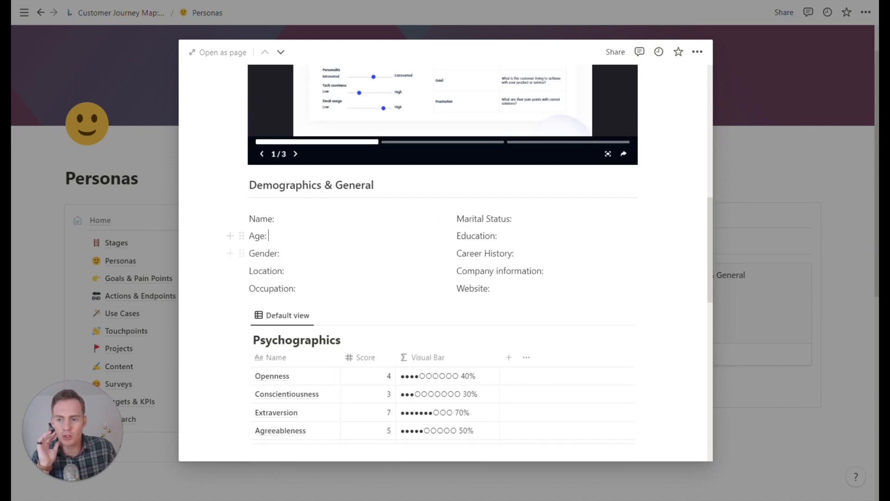
scroll(268, 236, "down", 7)
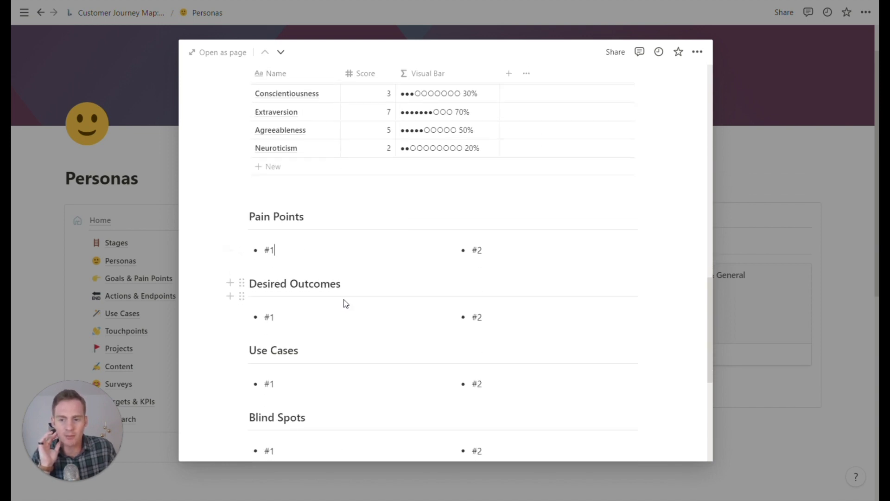
scroll(344, 302, "down", 2)
scroll(399, 297, "up", 7)
scroll(399, 296, "up", 10)
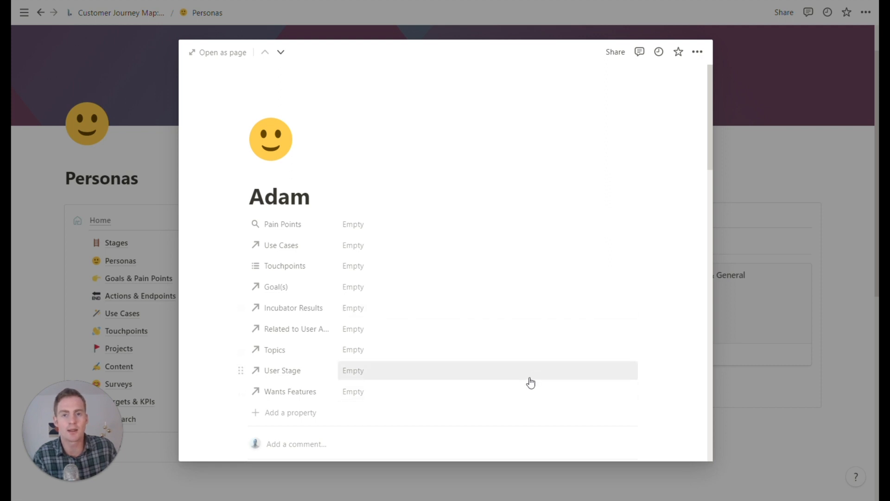
Step: Close the persona and open the Goals & Pain Points page to view its Goals & PPs table
left_click(152, 280)
left_click(152, 279)
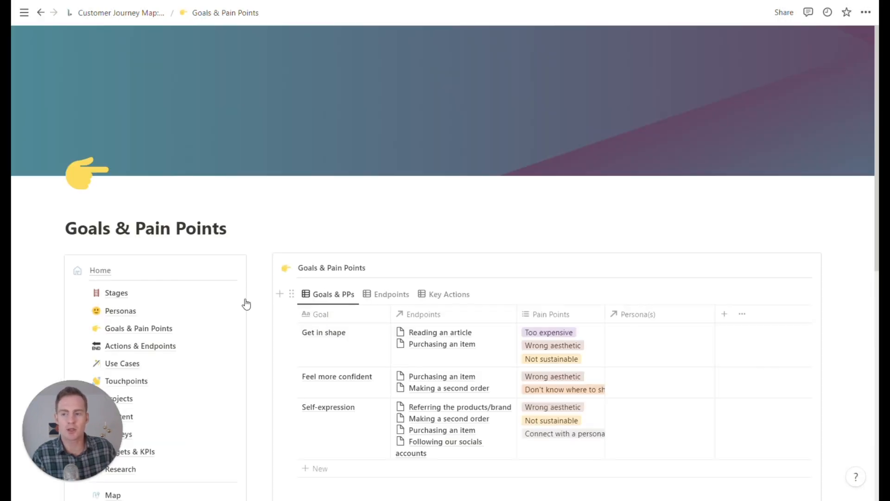
scroll(705, 345, "down", 2)
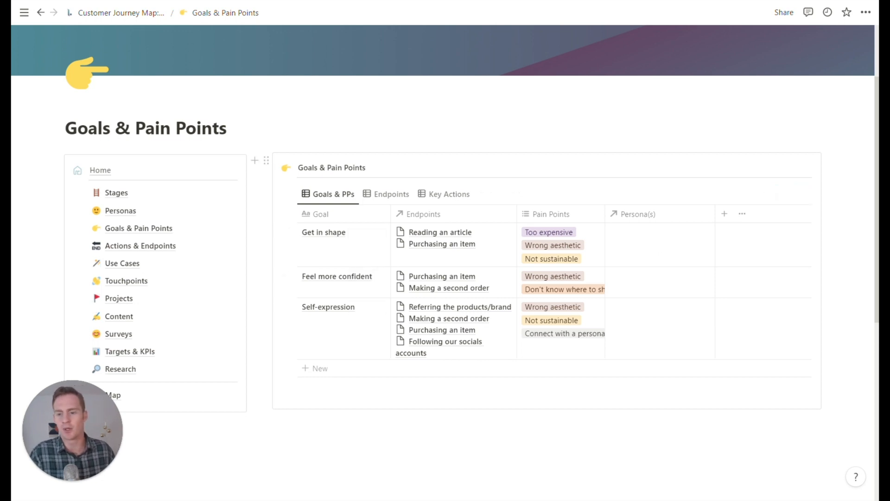
Step: Delete all the sample goals from the Goals & PPs table and add one blank goal row
left_click_drag(835, 320, 420, 243)
key("Delete")
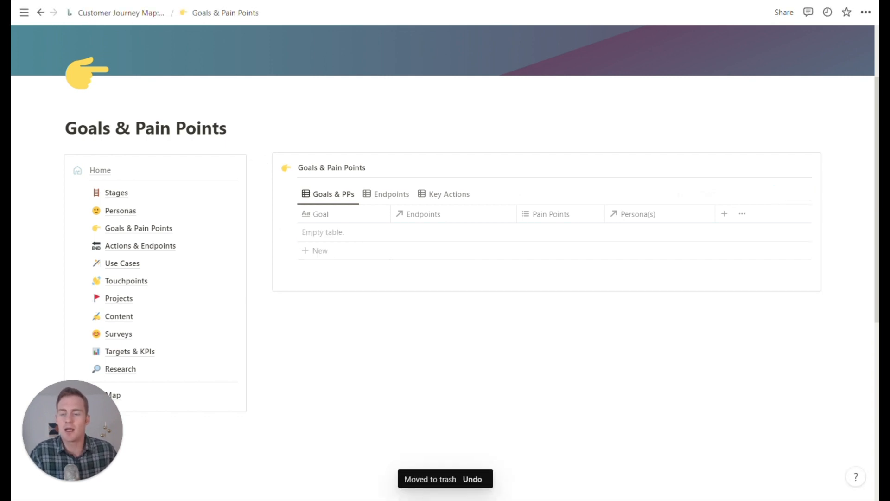
left_click(320, 250)
key("Escape")
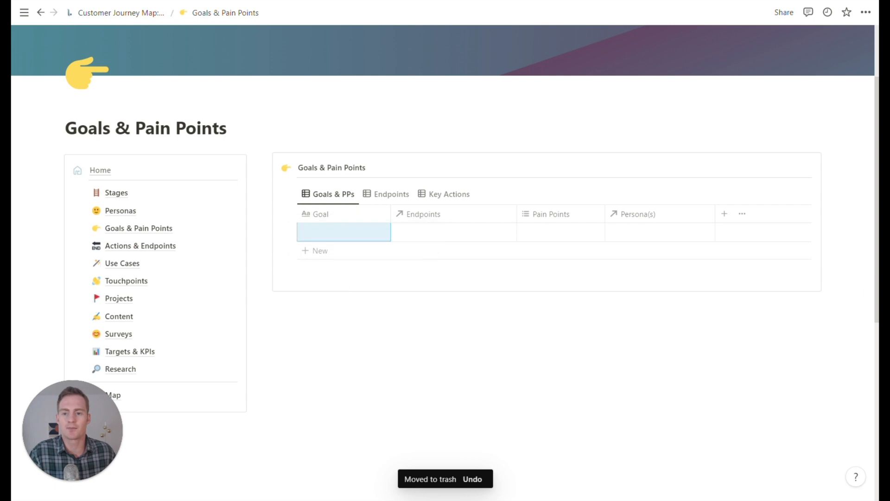
Step: Link the blank goal row to the first listed persona in Persona(s)
left_click(635, 233)
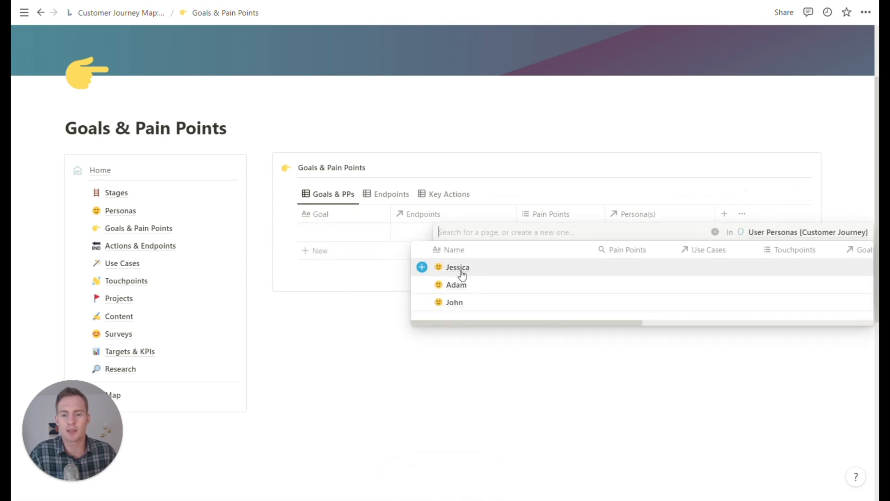
left_click(461, 274)
left_click(545, 435)
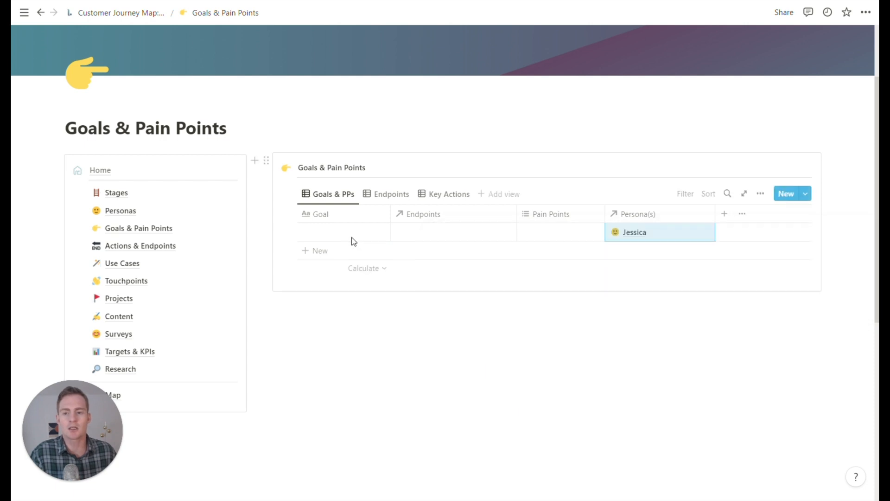
Step: Name the persona's goal "Get in better shape this year" and start another goal row beneath it
left_click(332, 231)
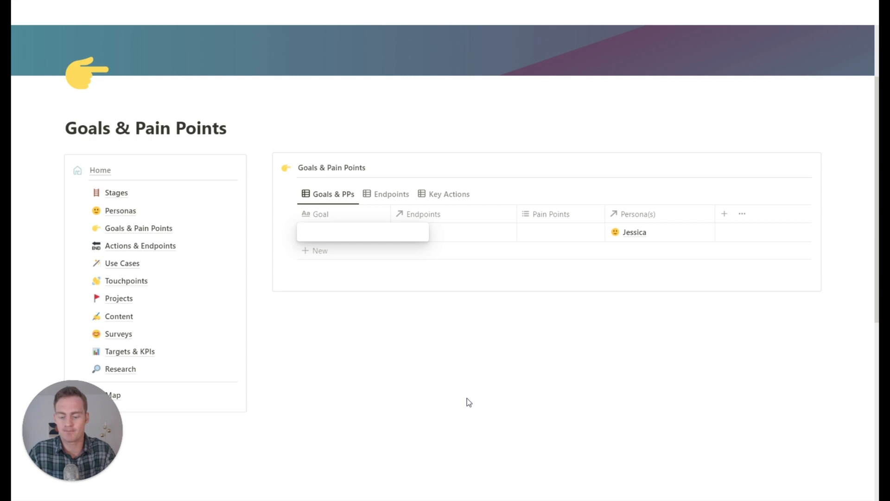
type("Get in shape t")
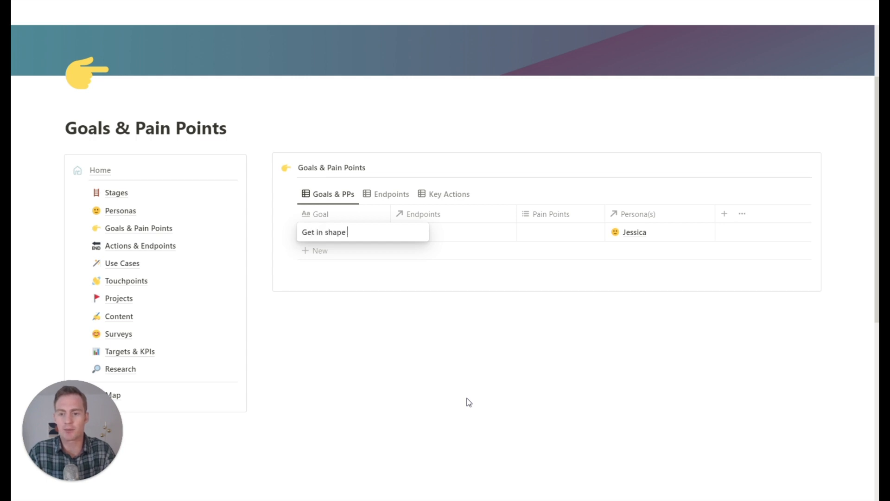
key("BackSpace")
key("BackSpace")
key("BackSpace")
key("BackSpace")
key("BackSpace")
key("BackSpace")
key("BackSpace")
type("better sh")
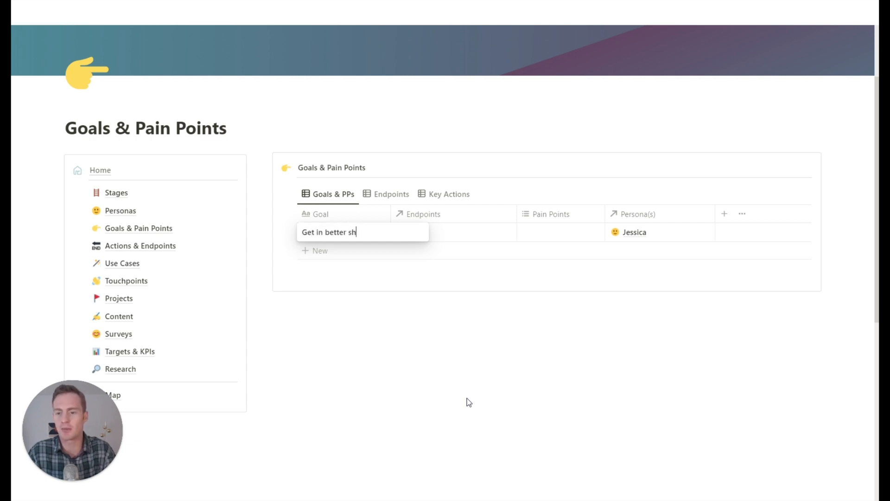
type("ape this year")
key("Return")
Step: Name the second goal "Updating their athletic wardrobe"
scroll(407, 467, "up", 2)
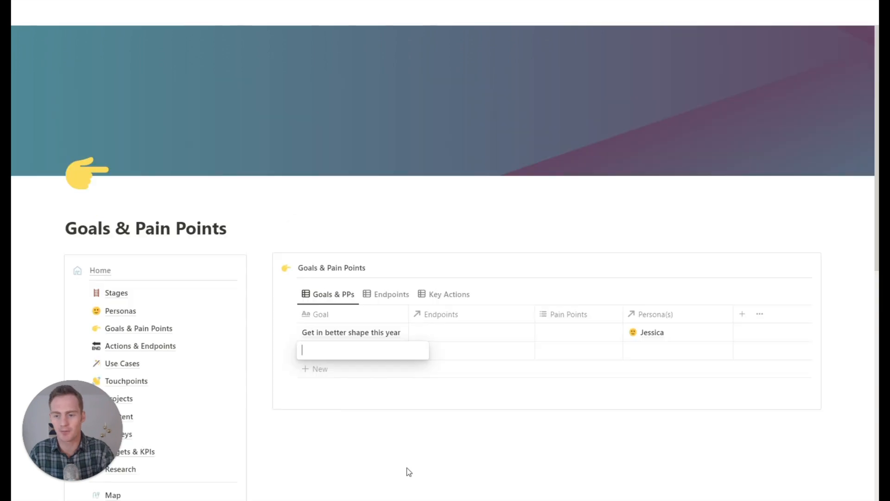
type("Updating their")
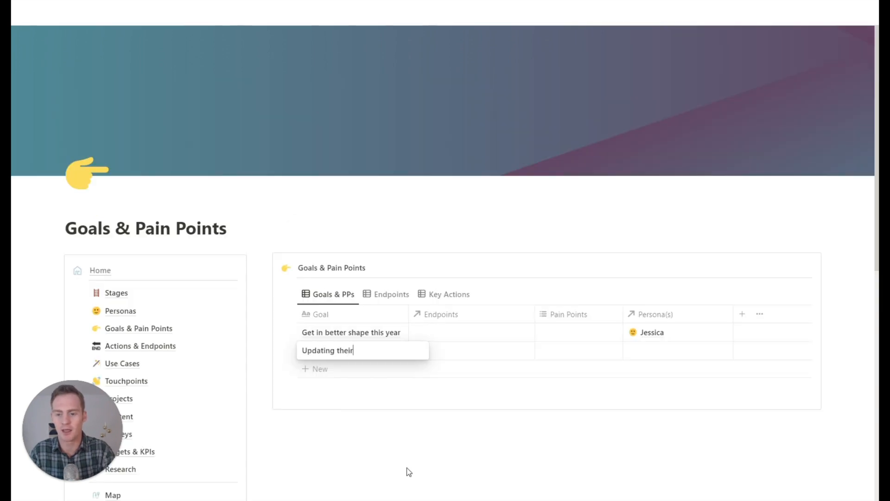
type(" athel")
key("BackSpace")
key("BackSpace")
type("letic")
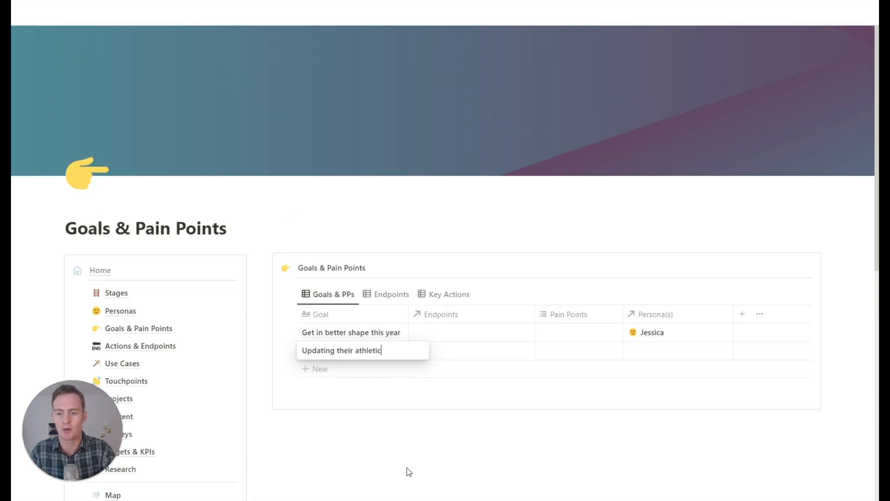
type(" wardrobe")
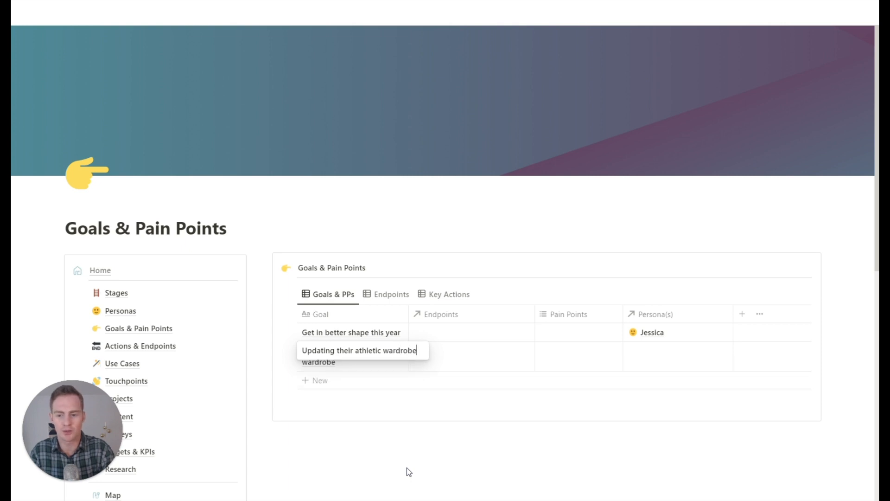
key("Tab")
left_click(311, 432)
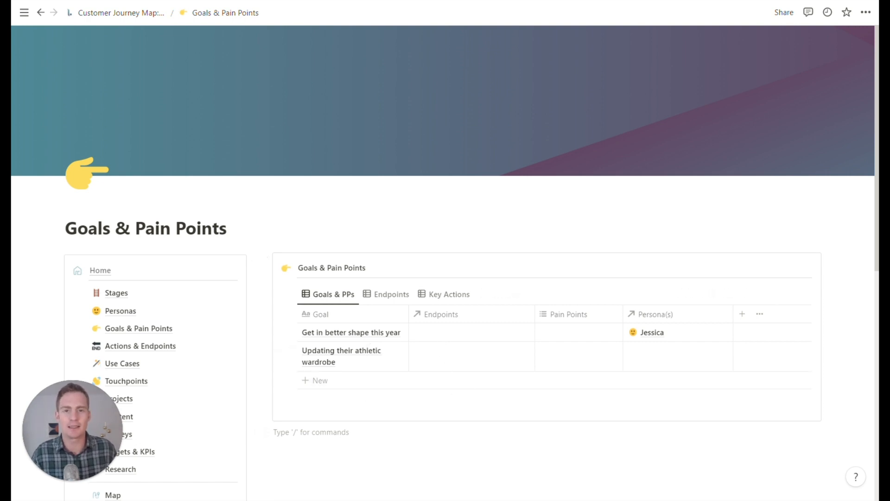
Step: Link the athletic wardrobe goal to the "Purchasing an item" endpoint and to the same persona as the first goal
left_click(462, 362)
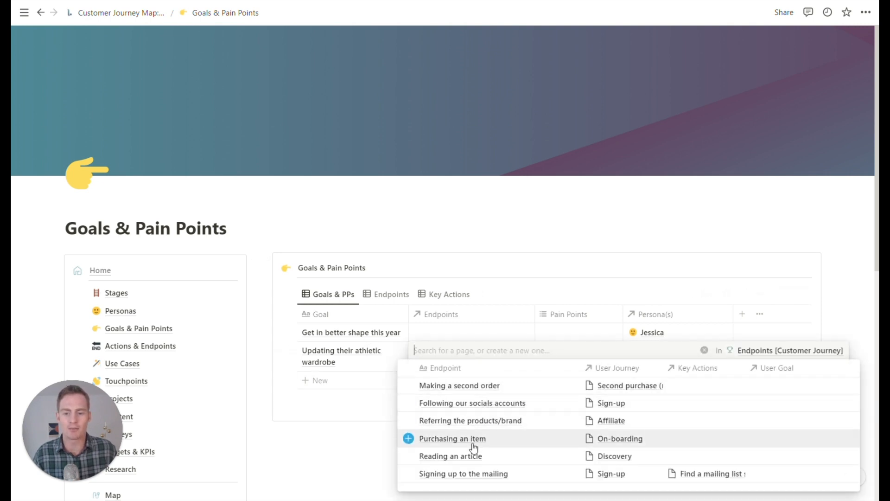
left_click(471, 441)
left_click(376, 452)
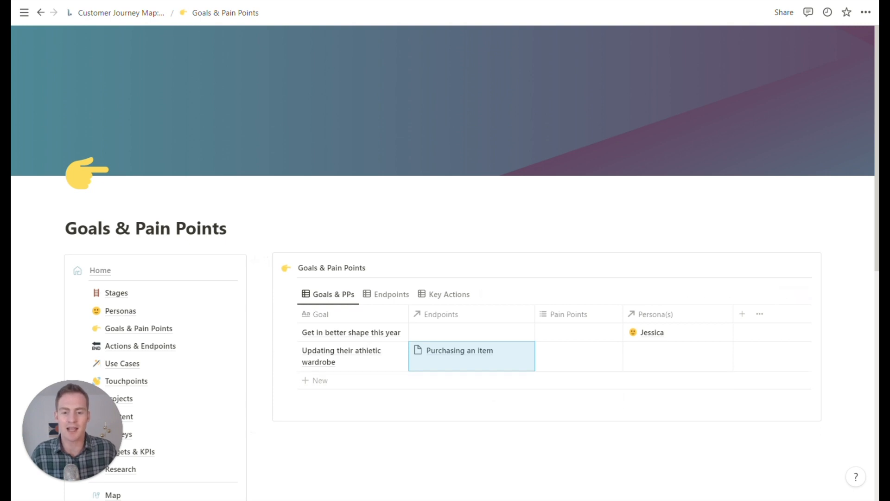
left_click(659, 356)
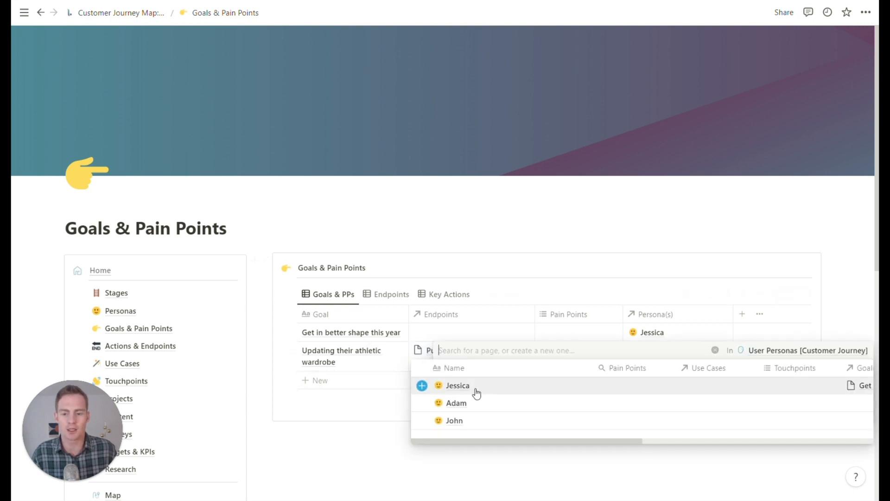
left_click(462, 392)
left_click(362, 439)
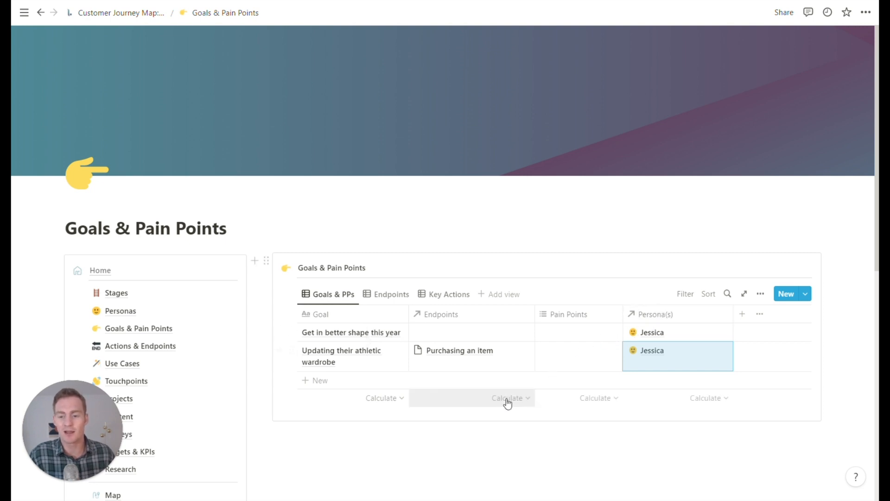
Step: Rename the mailing sign-up endpoint "Signing up to our Health & Fitness publication" and link it to the goal "Get in better shape this year"
left_click(392, 294)
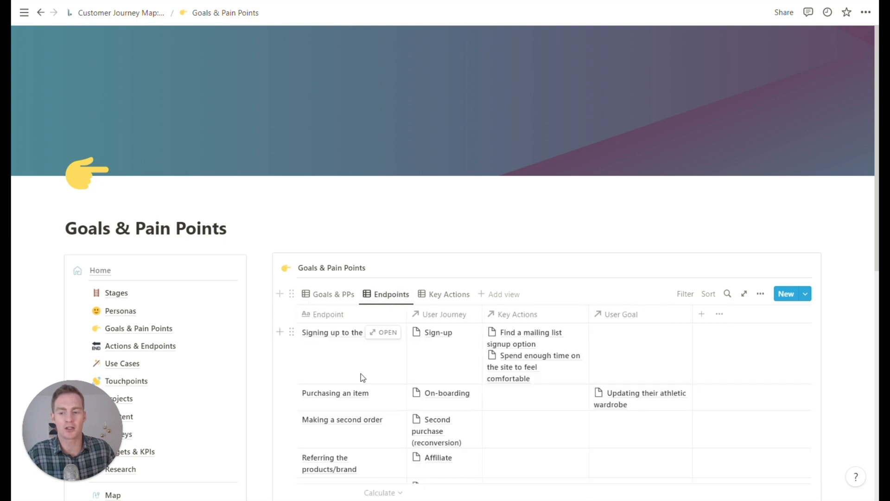
left_click(344, 360)
left_click_drag(351, 332, 405, 343)
type("our Health ")
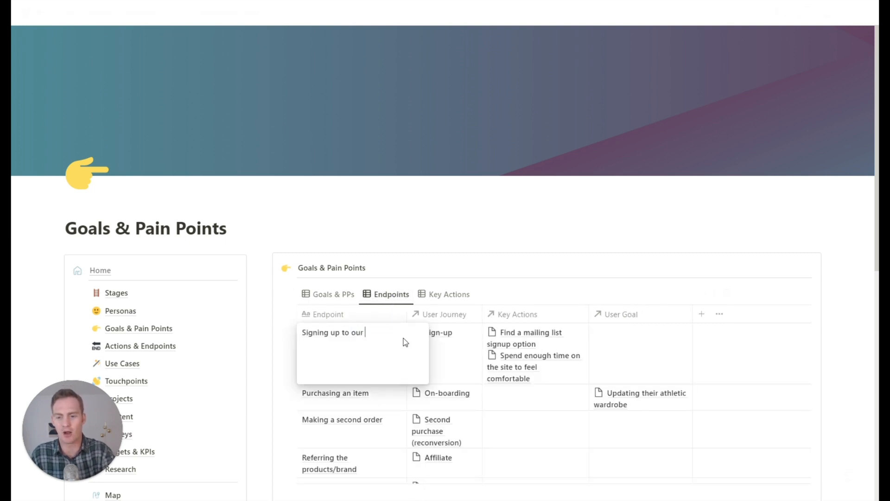
type("& Fitness publication")
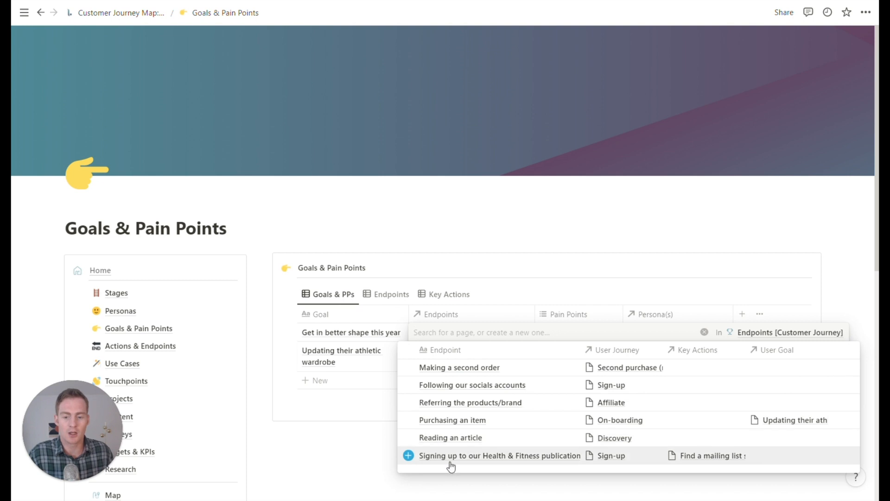
left_click(436, 457)
key("Escape")
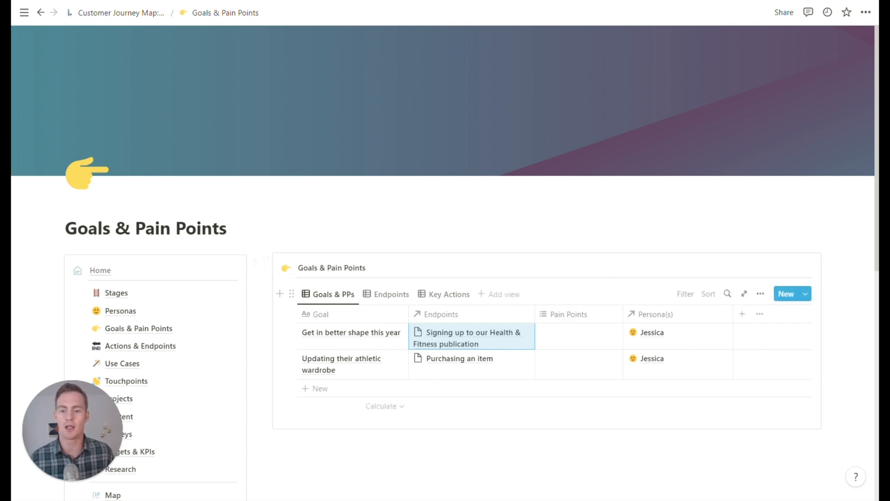
Step: On the Projects page timeline, add a Product project for May 7 to May 20 named "Create Health & Fitness Publication"
scroll(552, 300, "down", 1)
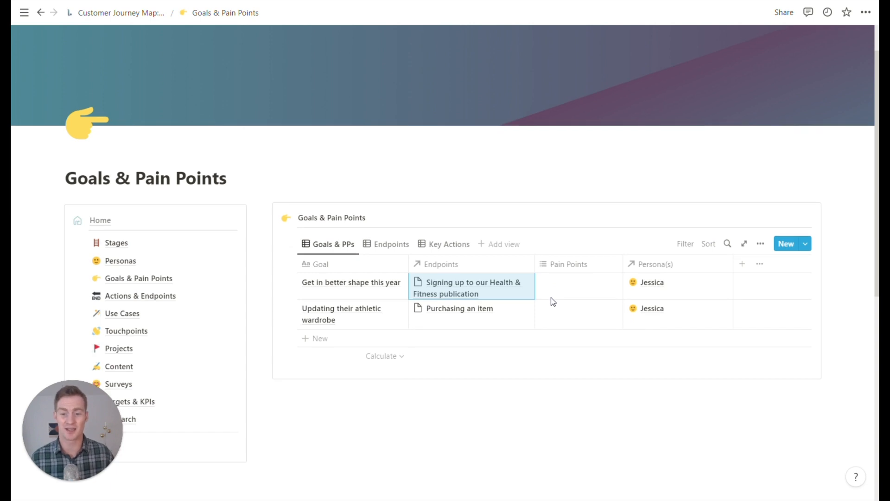
left_click(140, 355)
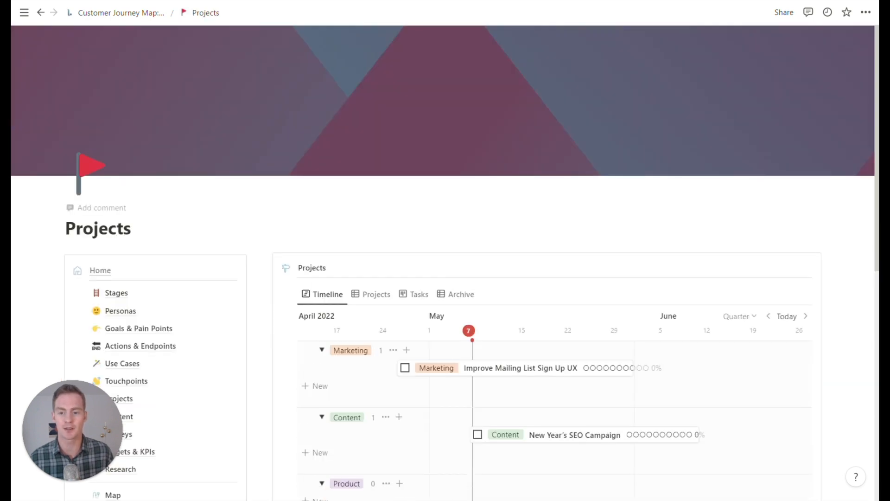
scroll(462, 270, "down", 3)
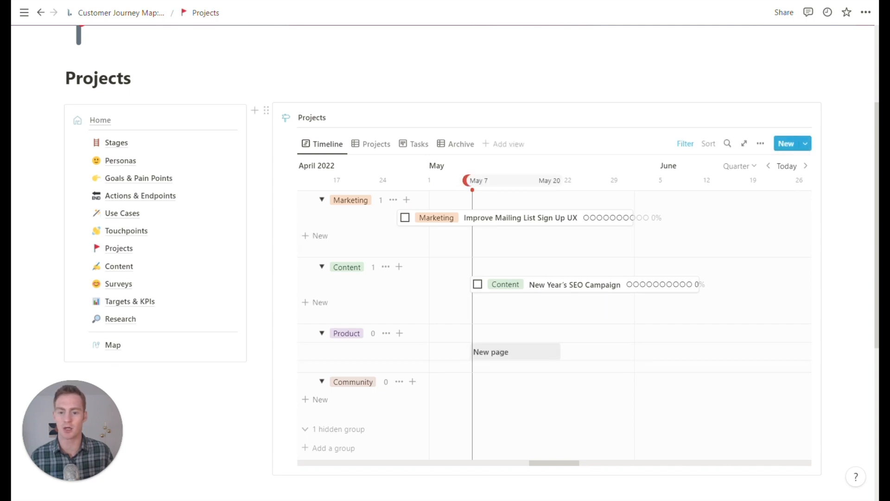
left_click(473, 353)
type("Creat")
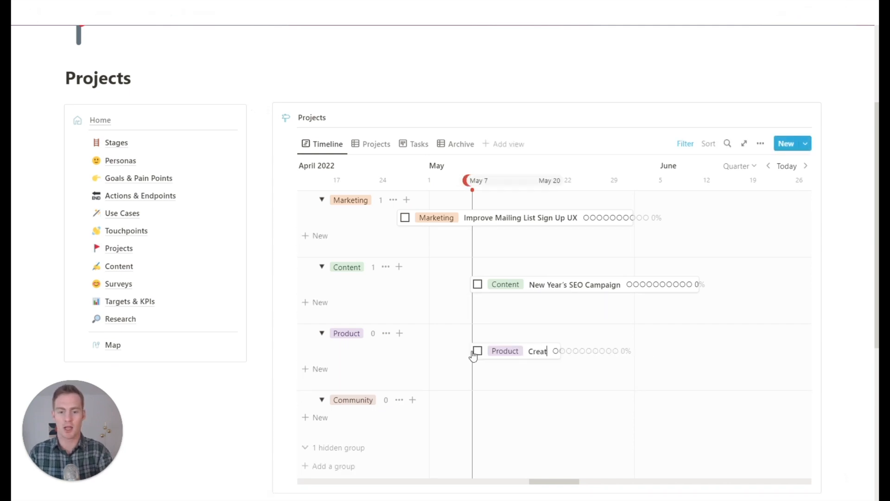
type("e Health")
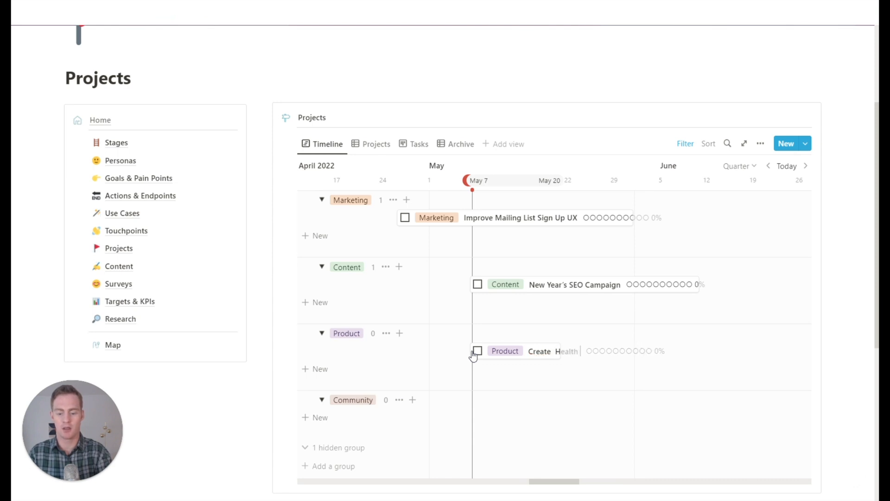
type(" & Fitness Publication")
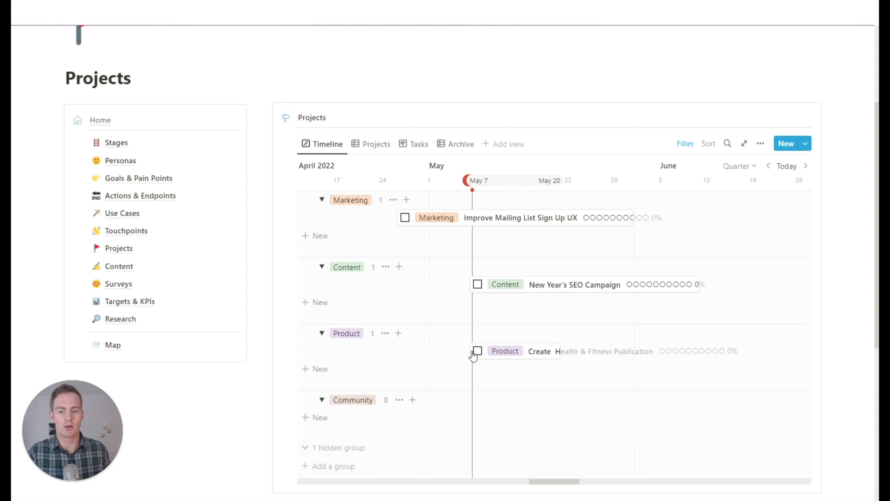
Step: Open the new publication project, remove the extra space from its title and close it
left_click(538, 355)
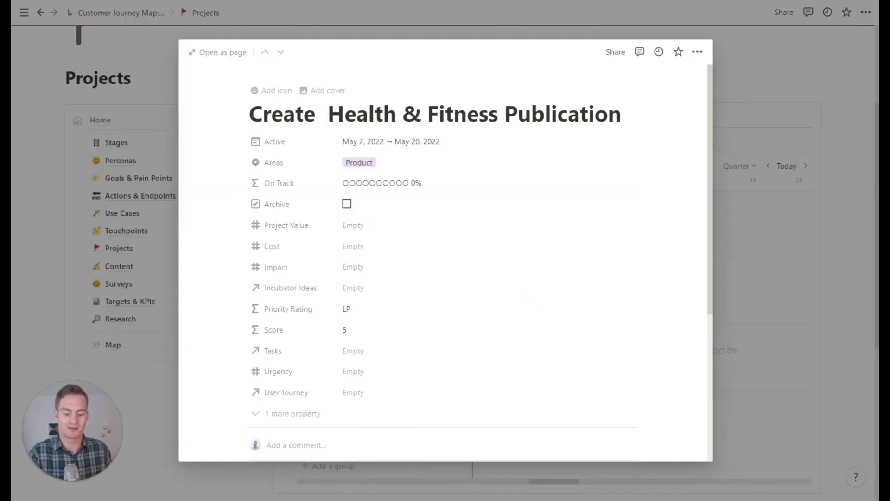
key("BackSpace")
left_click(814, 153)
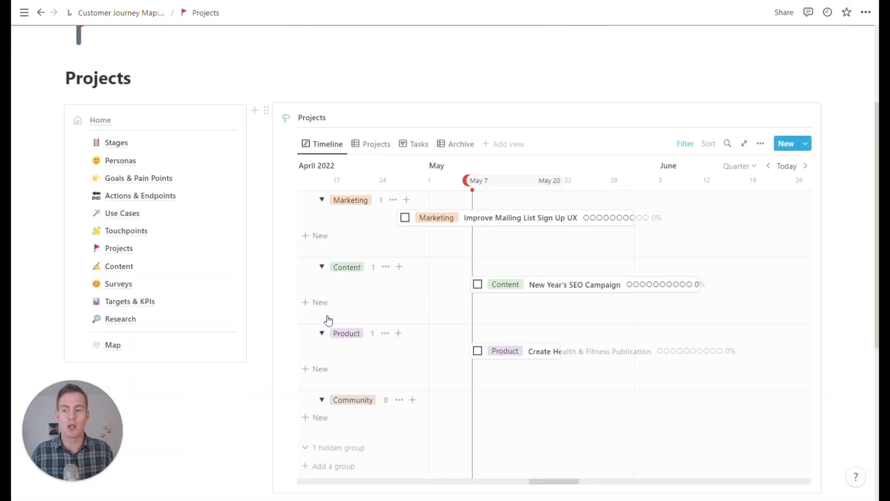
Step: View the User Stages table on the Stages page and return to the Goals & Pain Points page
left_click(129, 146)
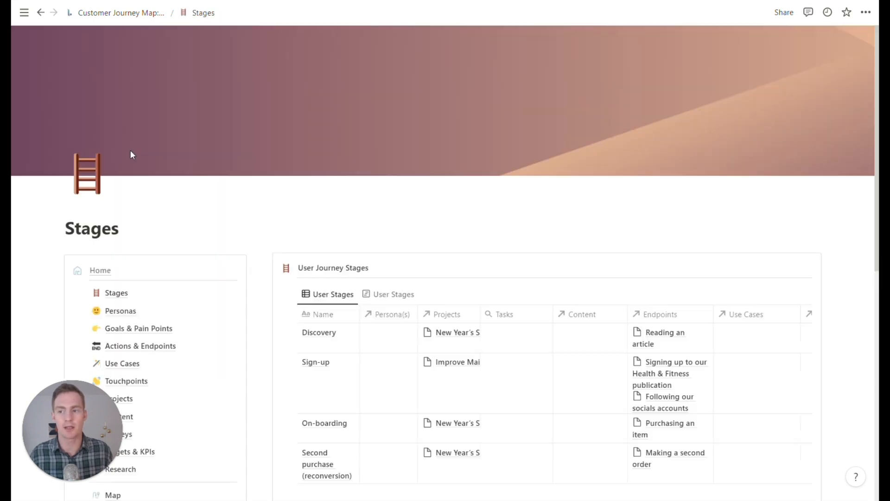
left_click(133, 329)
scroll(445, 278, "down", 1)
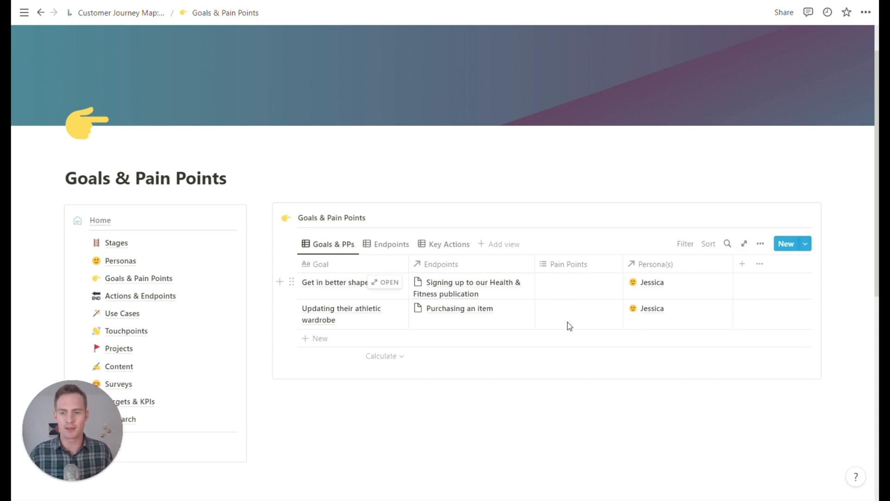
Step: Set the athletic wardrobe goal's pain points to "Too expensive", "Wrong aesthetic" and "Connect with a personality"
left_click(561, 289)
key("Escape")
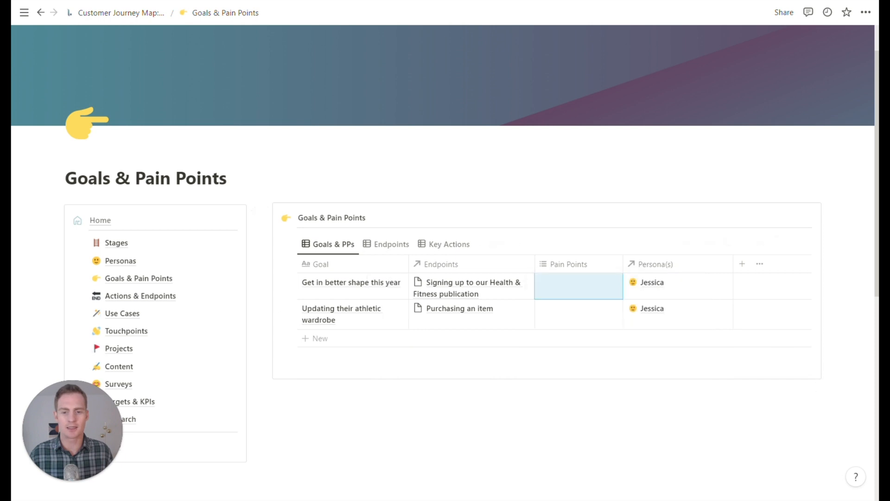
left_click(572, 321)
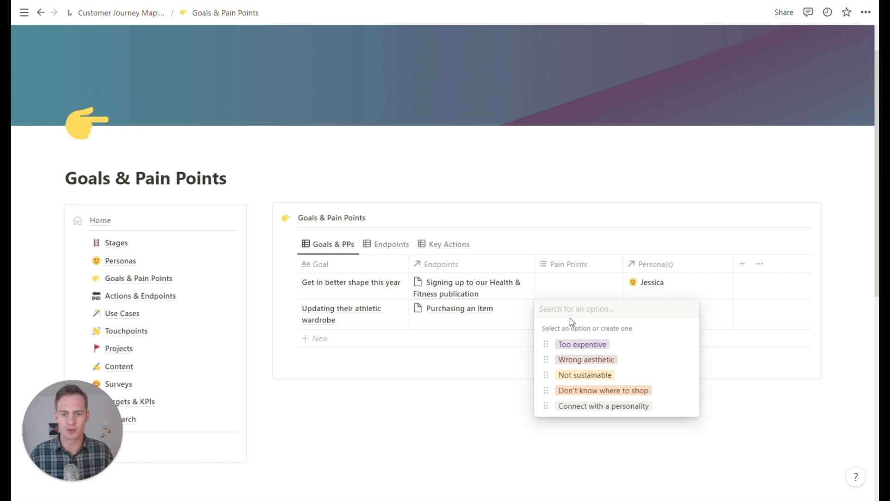
left_click(585, 349)
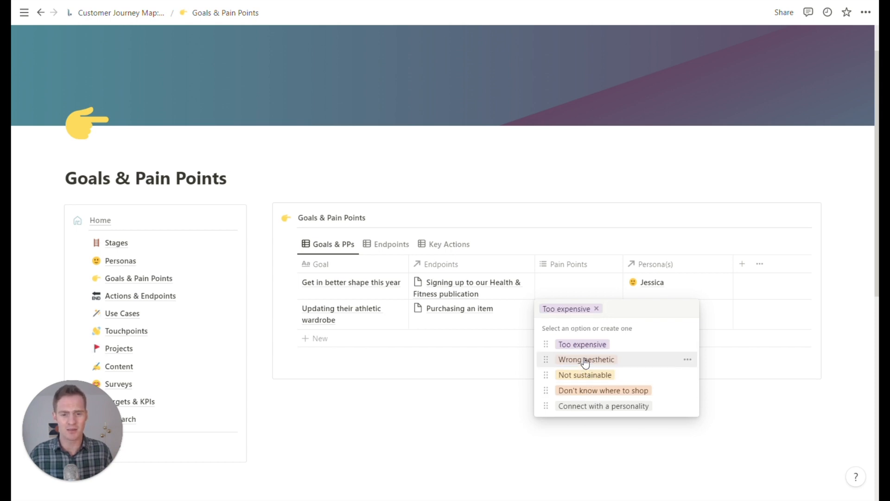
left_click(586, 360)
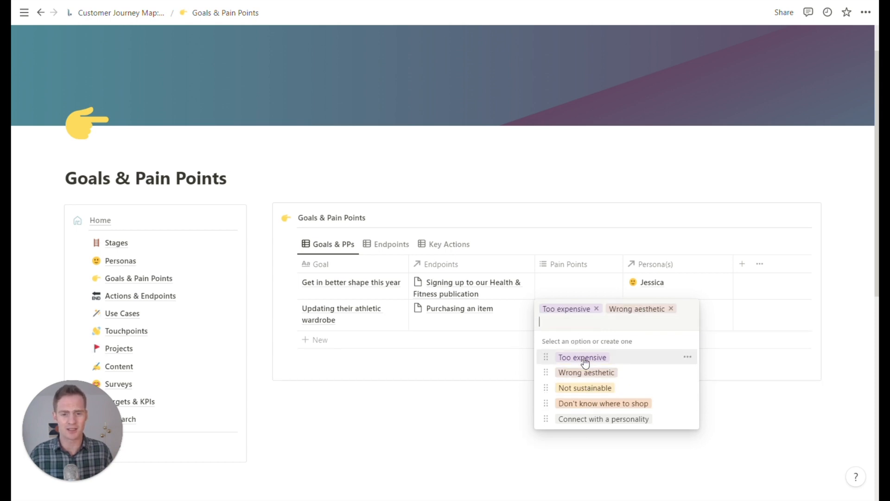
left_click(594, 419)
key("Escape")
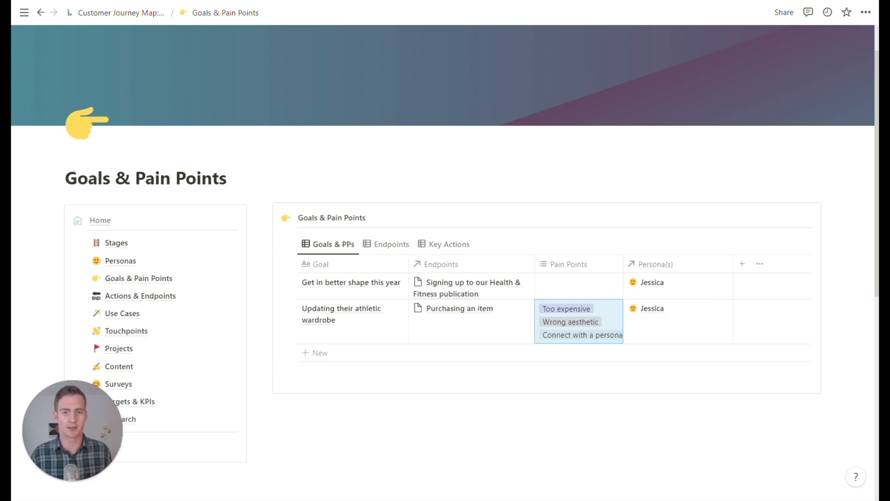
Step: Add the pain point "More engaging fitness content" to the "Get in better shape this year" goal
left_click(533, 443)
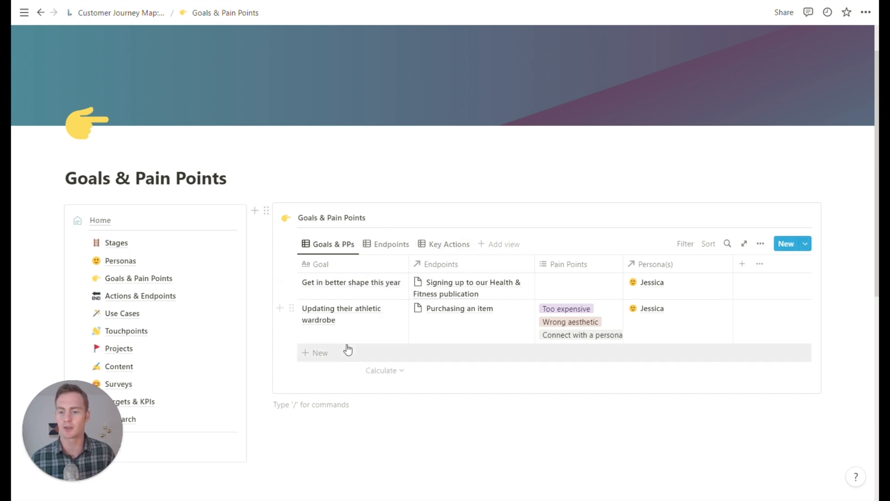
left_click(579, 286)
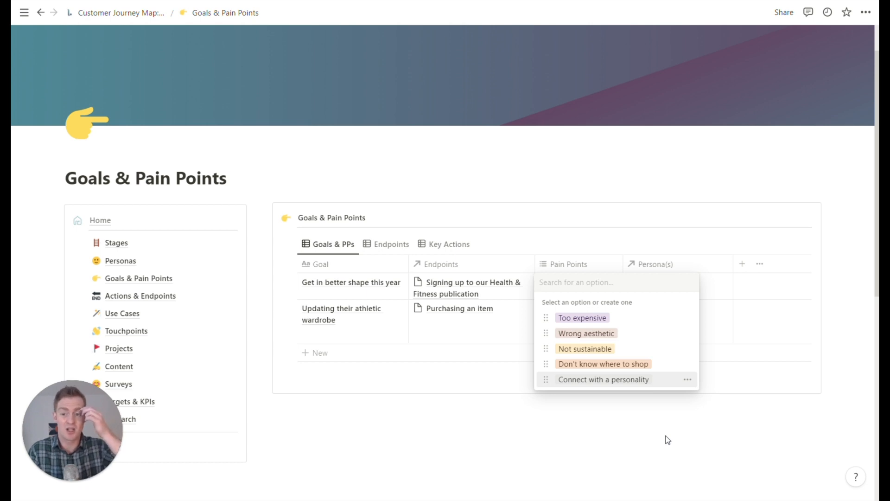
type("More e")
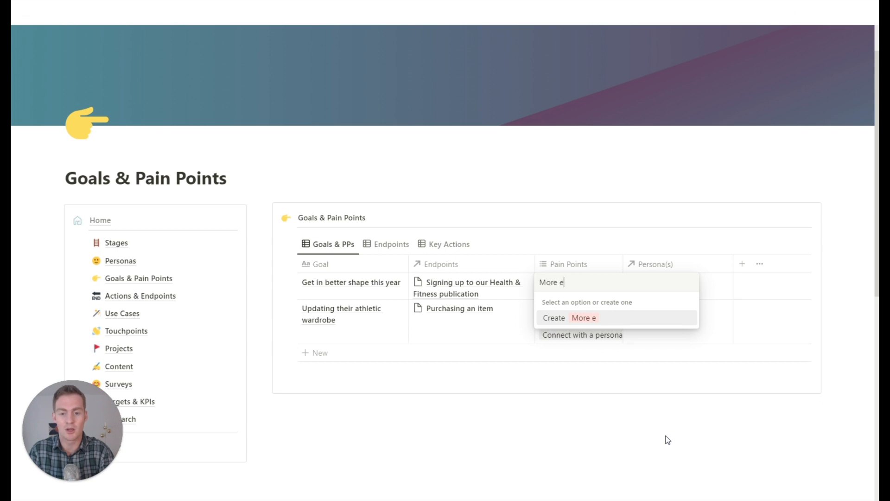
type("ngaging fitnes")
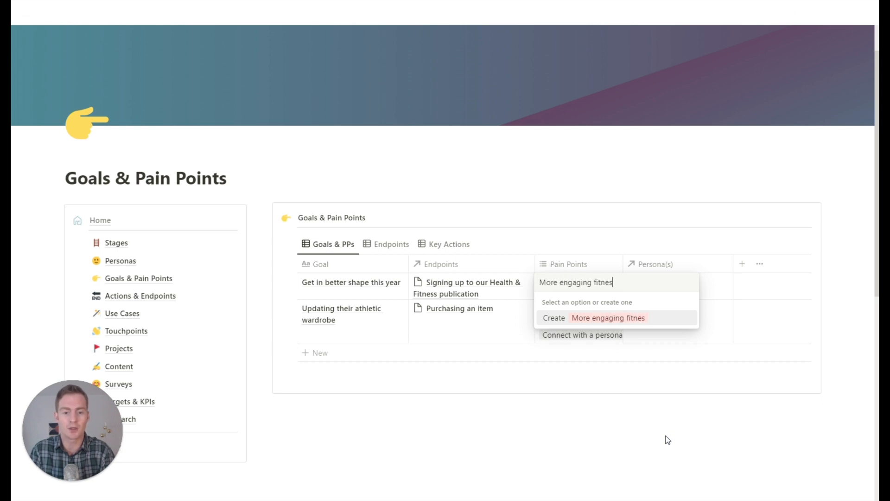
type("s content")
key("Return")
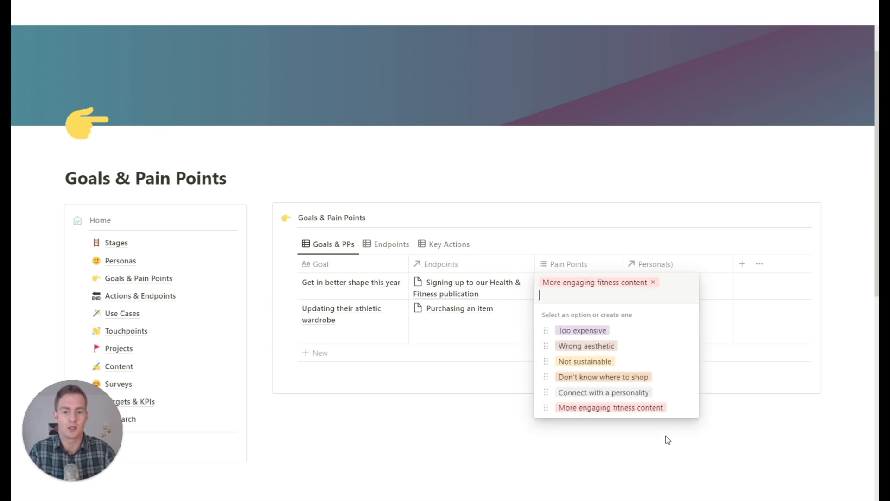
key("Escape")
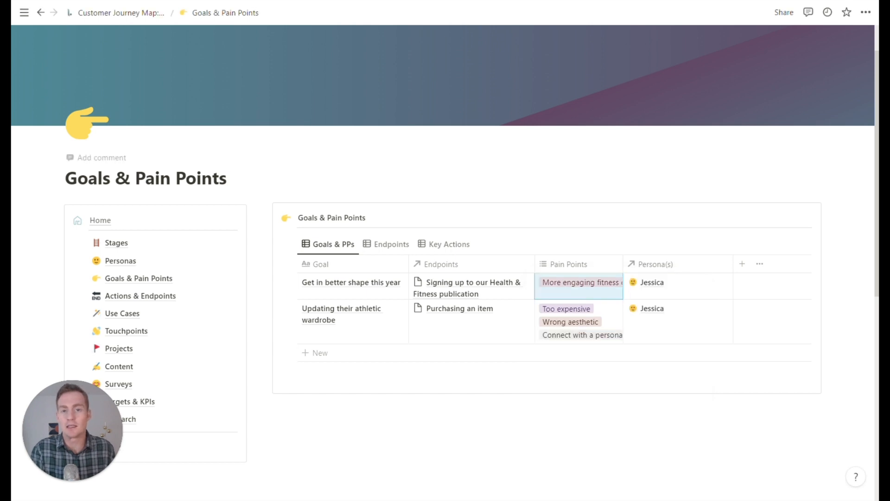
left_click(417, 417)
Step: View the Endpoints table on the Goals & Pain Points page and on the Actions & Endpoints page
scroll(395, 232, "down", 1)
left_click(394, 202)
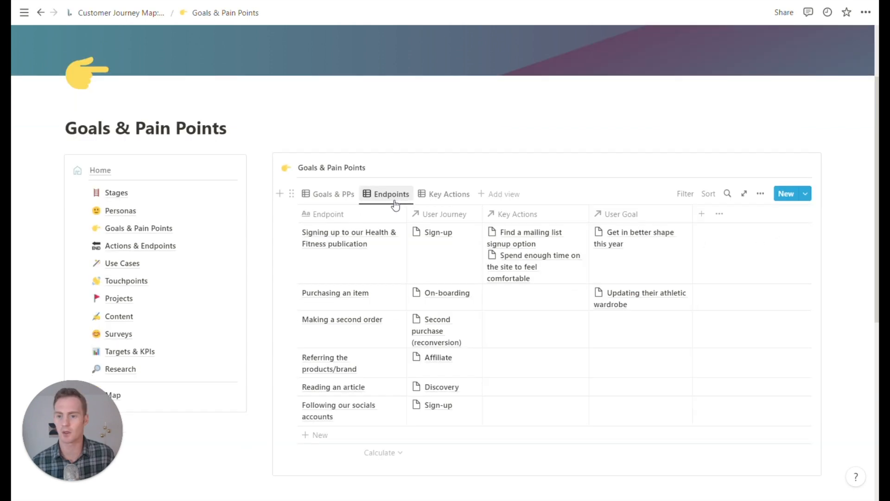
left_click(139, 245)
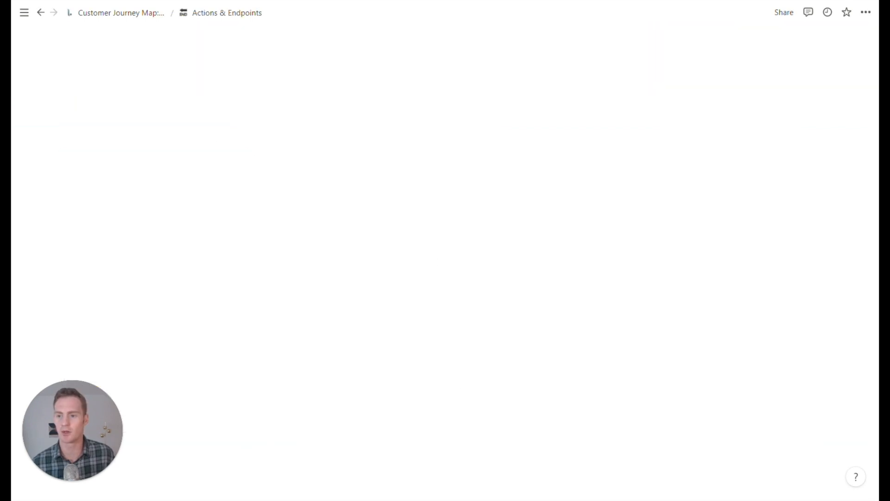
scroll(727, 306, "down", 2)
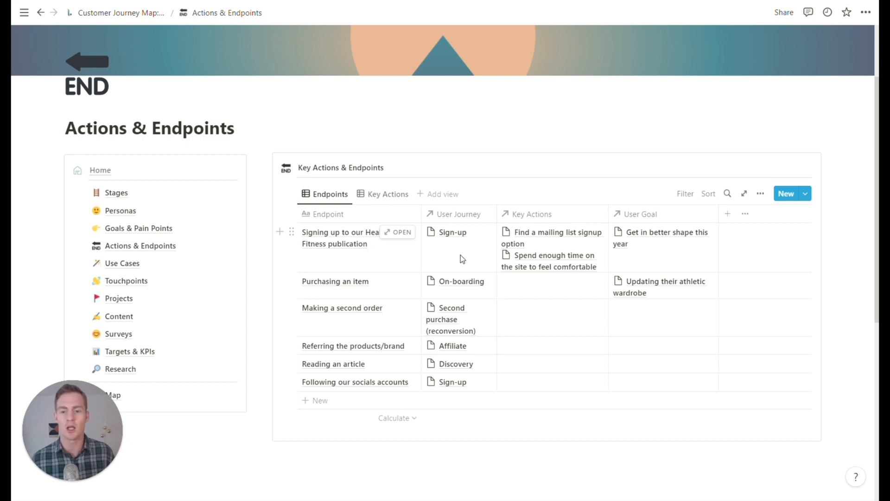
Step: In the Key Actions table, link the persona used for the goals to the site-time and mailing list signup actions
left_click(388, 194)
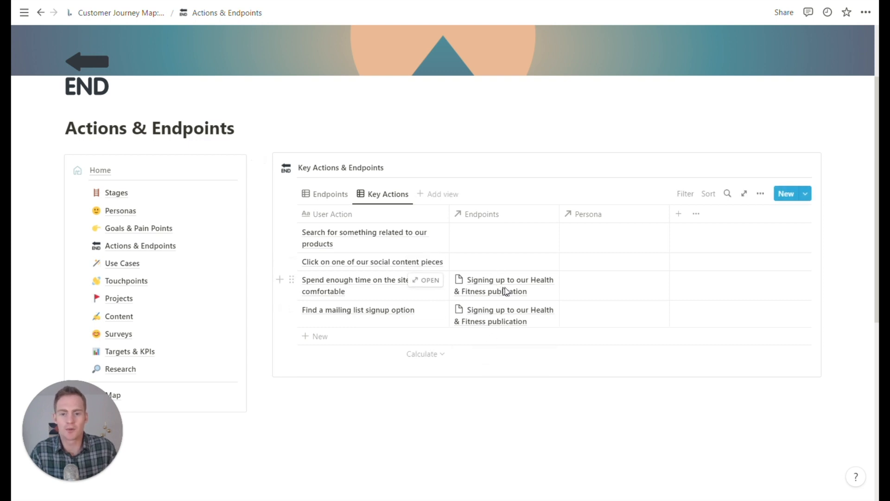
left_click(579, 290)
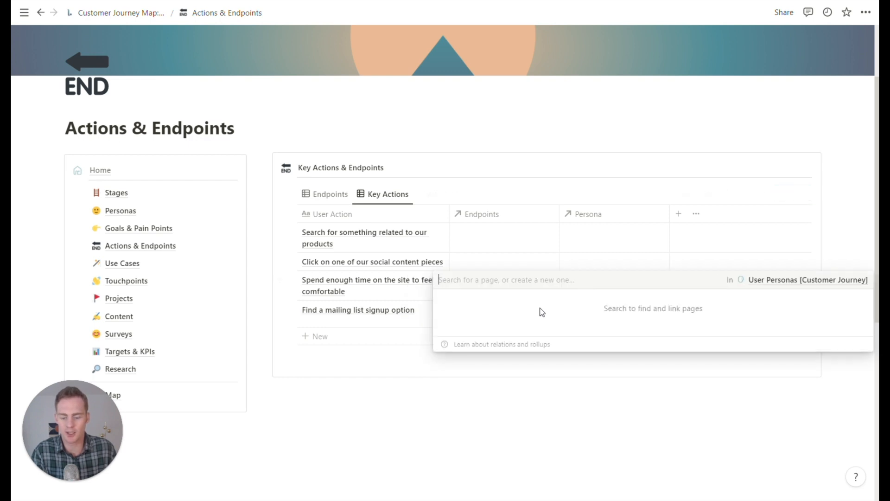
left_click(473, 315)
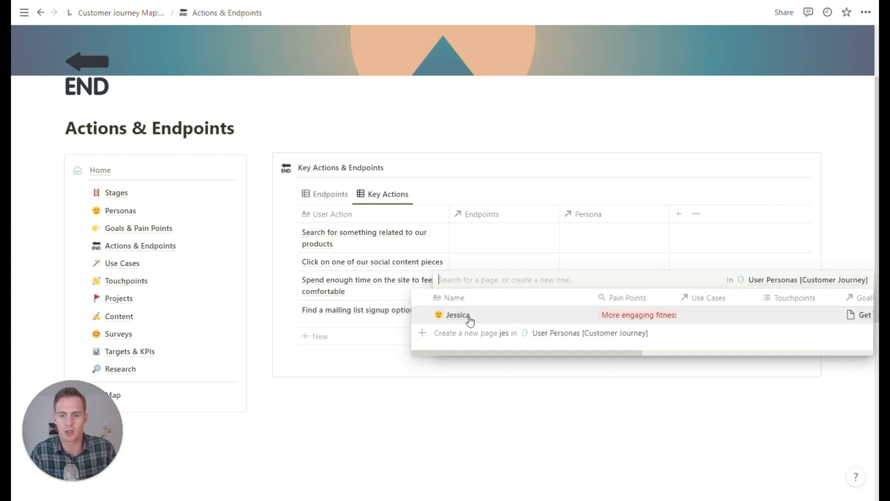
left_click(550, 432)
left_click(597, 319)
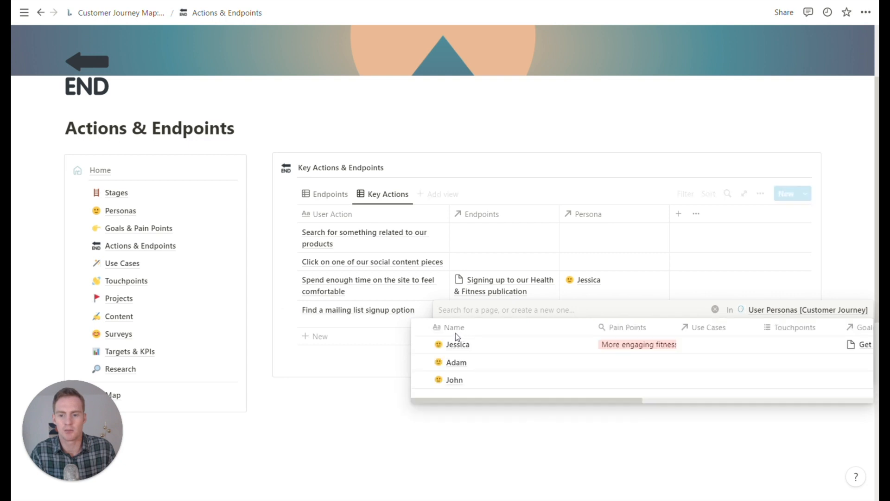
left_click(460, 346)
left_click(388, 397)
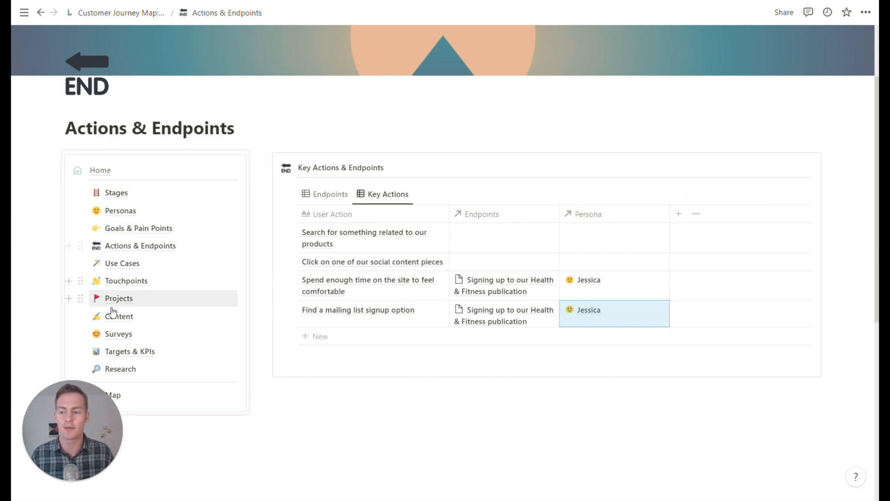
Step: View the project timeline on the Projects page
left_click(95, 299)
scroll(493, 284, "down", 2)
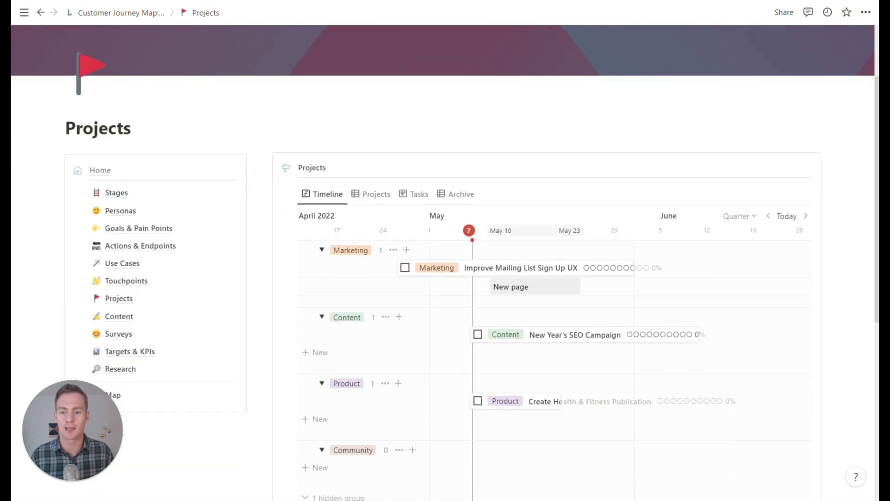
scroll(603, 325, "down", 1)
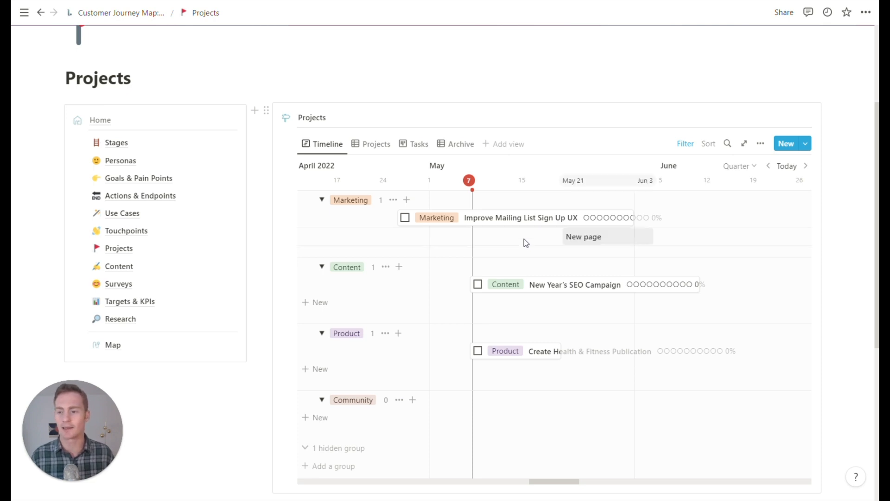
Step: Add the endpoint "Sharing a picture in your new outfit" to the Endpoints table on the Goals & Pain Points page
left_click(138, 178)
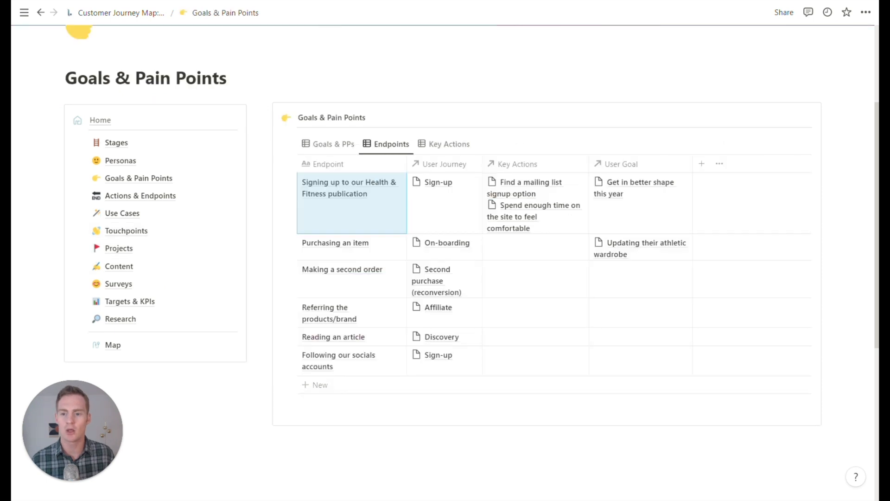
left_click(356, 285)
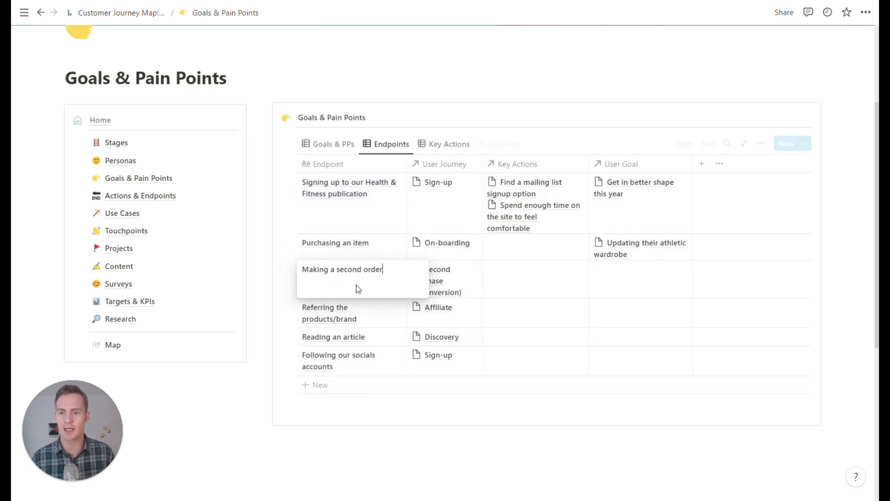
key("Escape")
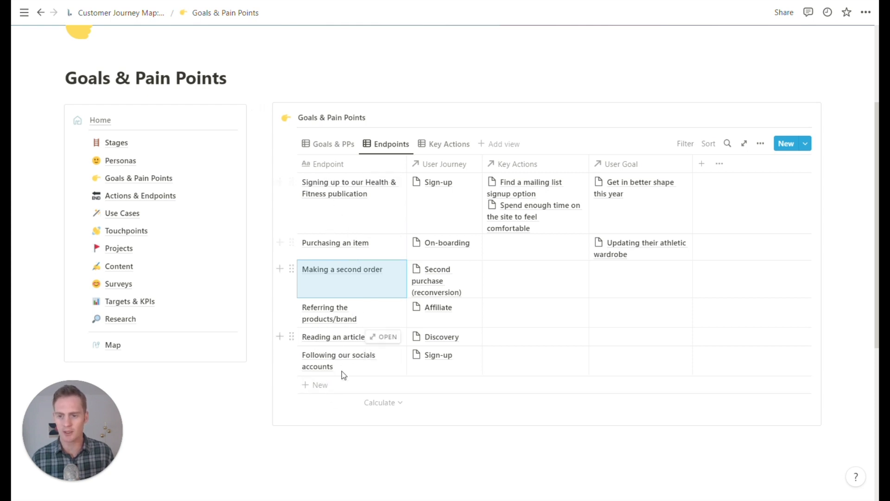
left_click(332, 388)
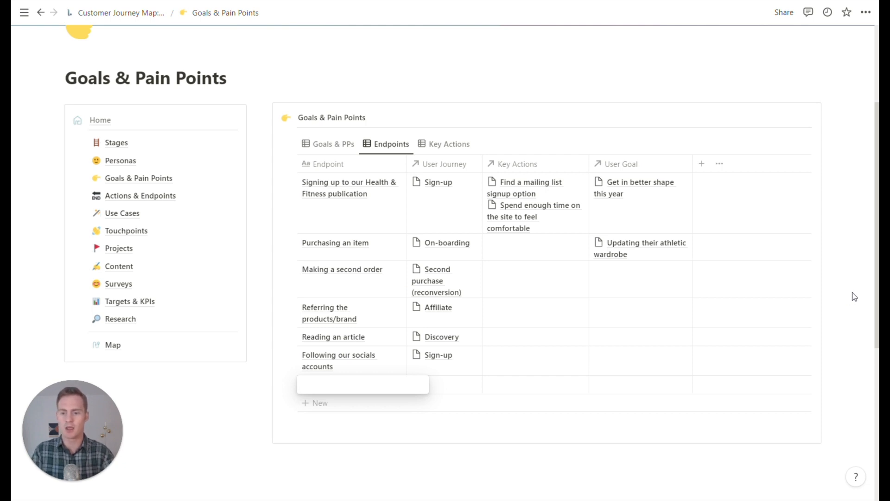
type("Sharing a pic")
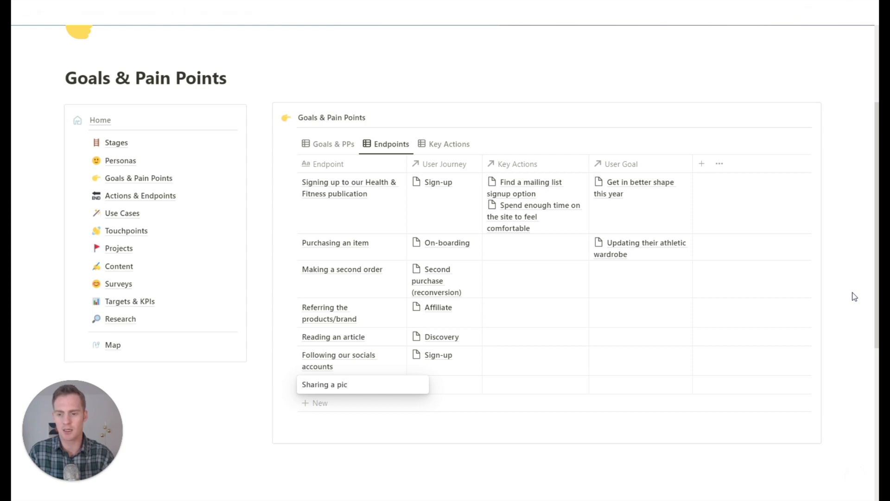
type("ture ")
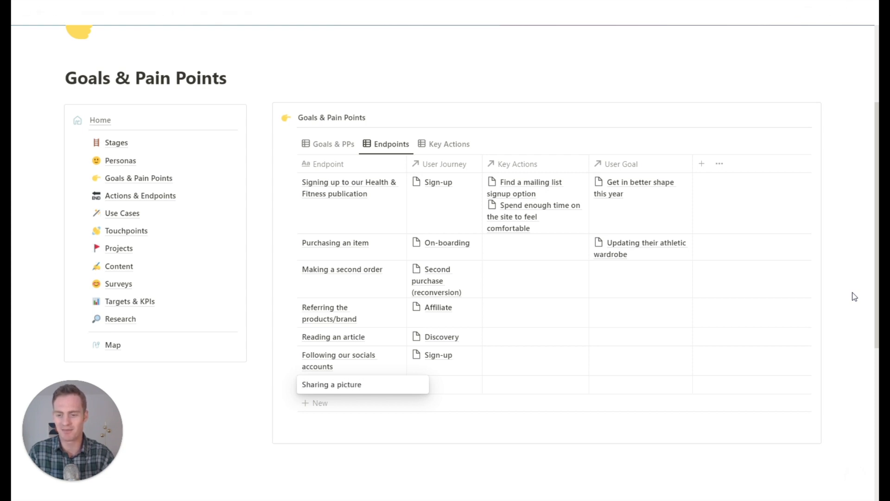
type("in y")
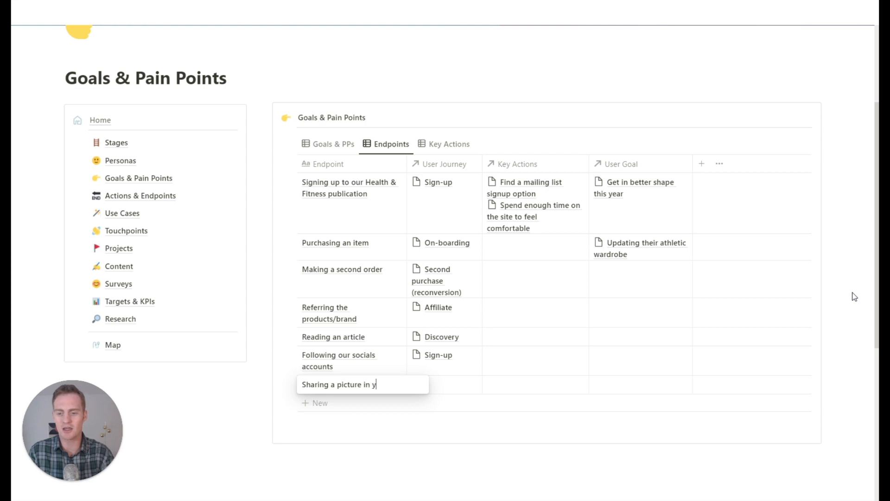
type("our new outfit")
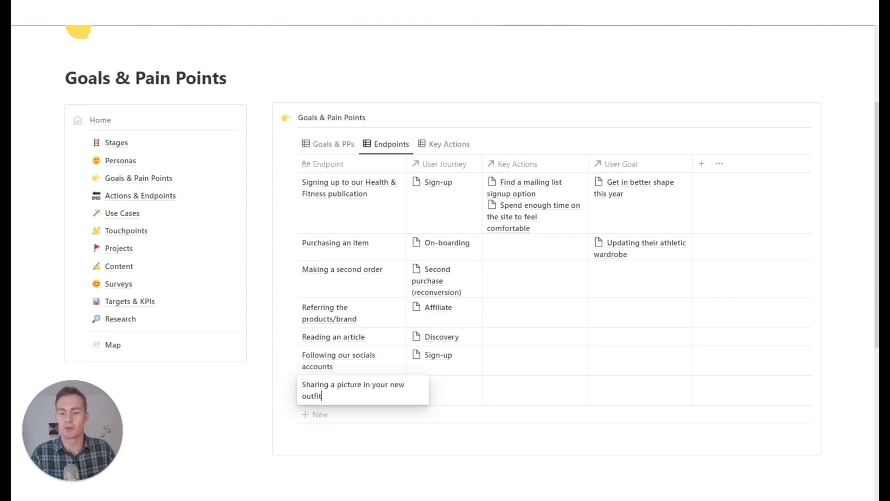
key("Tab")
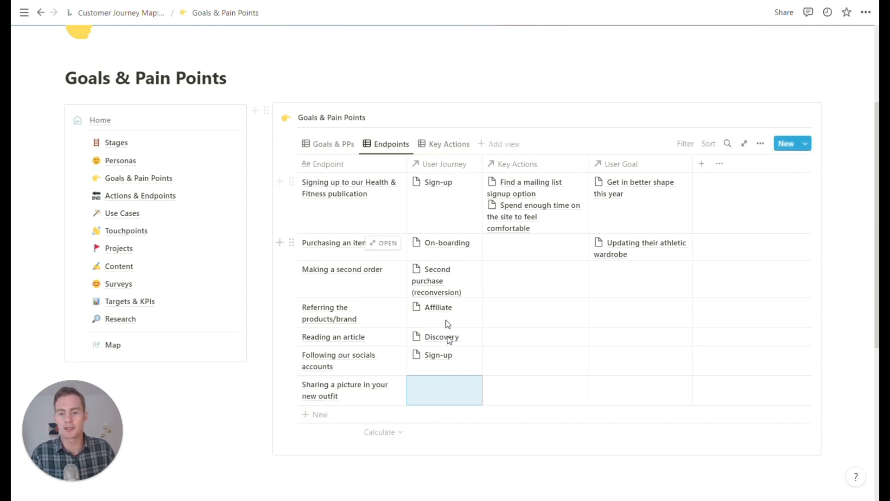
Step: Link the outfit picture endpoint to the "Affiliate" user journey stage
left_click(447, 393)
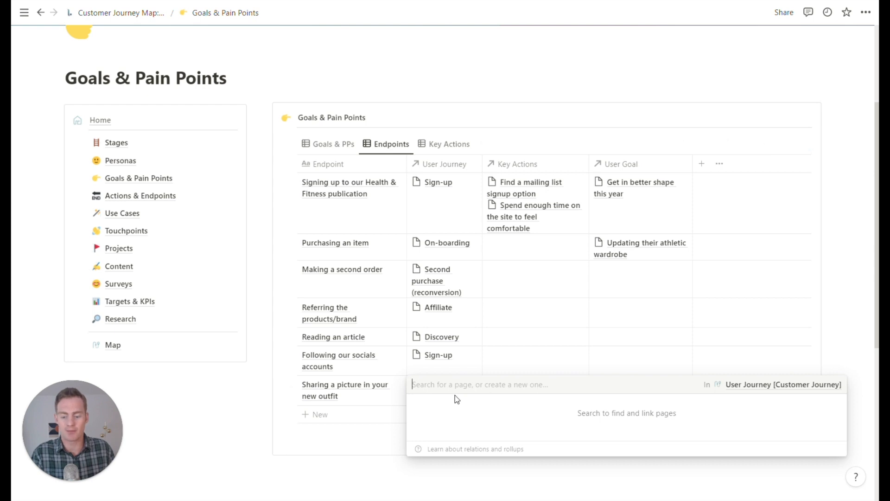
type("aff")
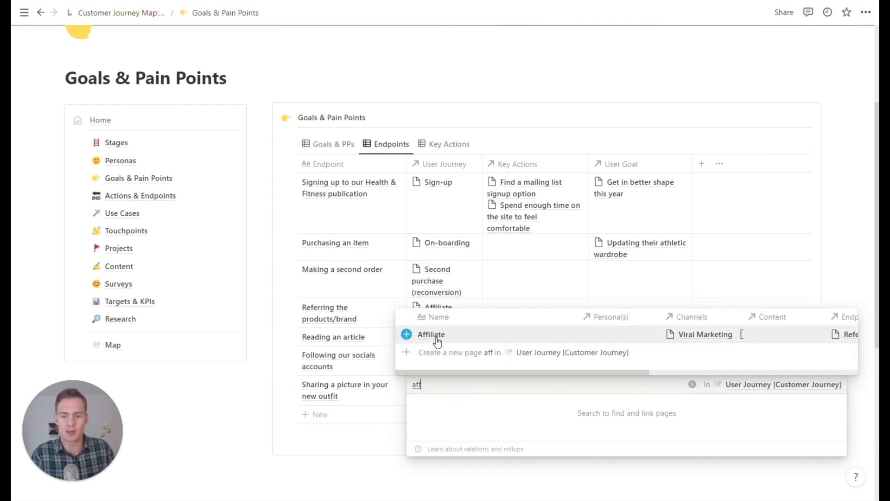
left_click(437, 341)
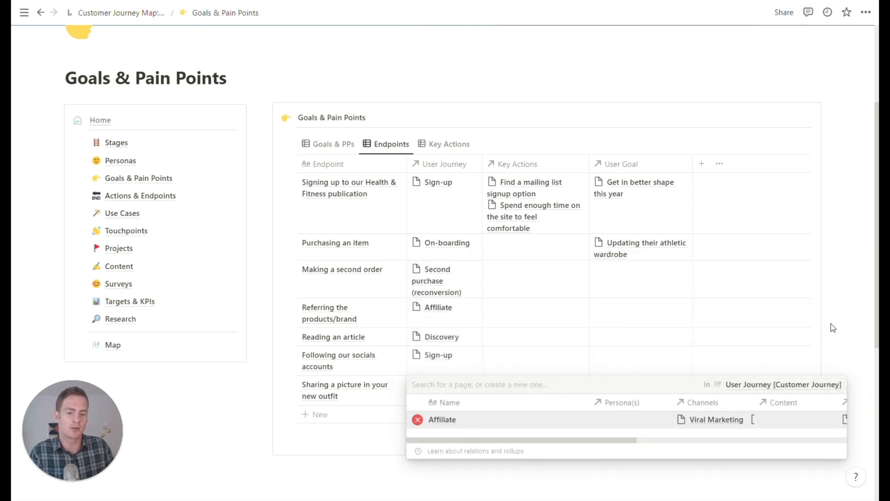
key("Escape")
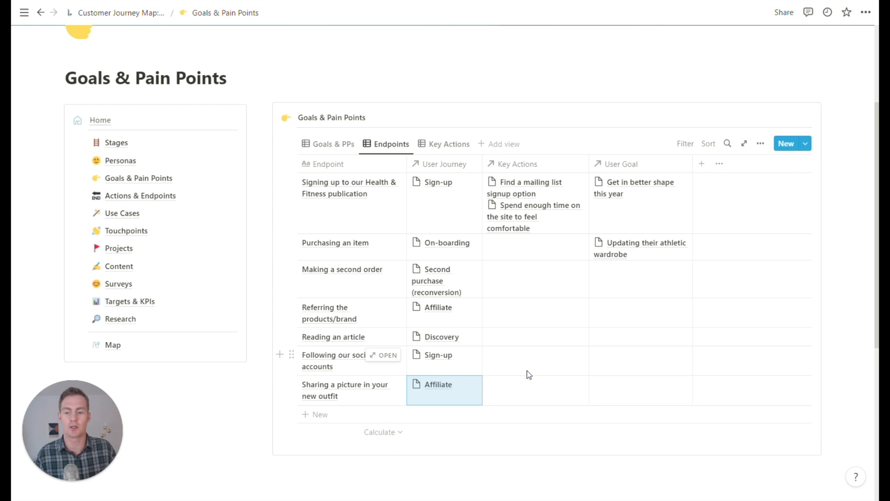
Step: View the endpoints listed for each stage in the User Stages table on the Stages page
left_click(120, 144)
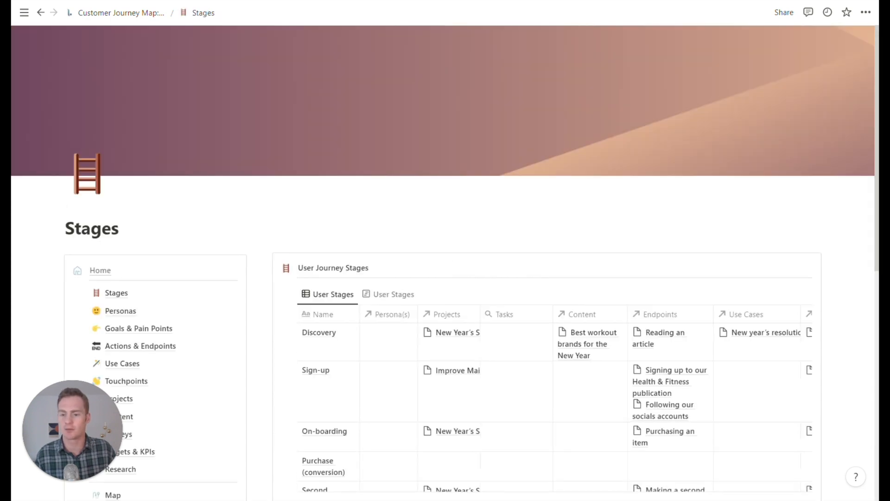
scroll(418, 285, "down", 3)
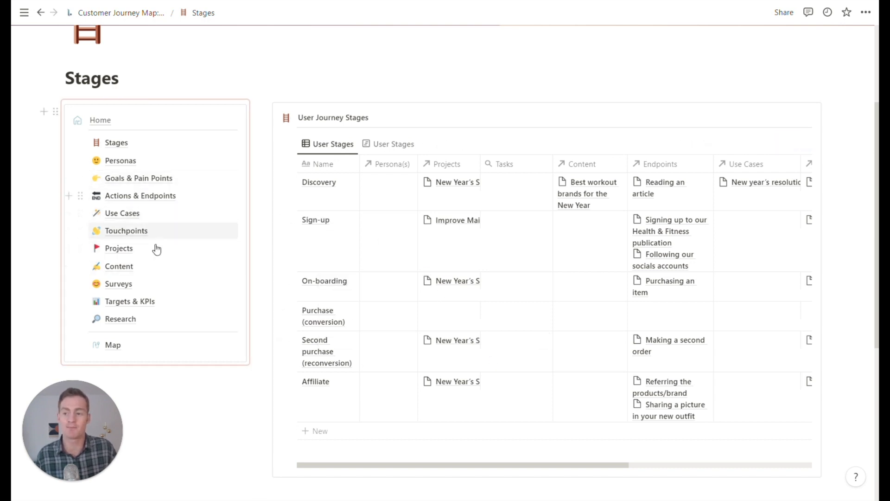
Step: Open the Actions & Endpoints page and show the Endpoints view of the Key Actions & Endpoints table
left_click(143, 197)
scroll(625, 332, "down", 2)
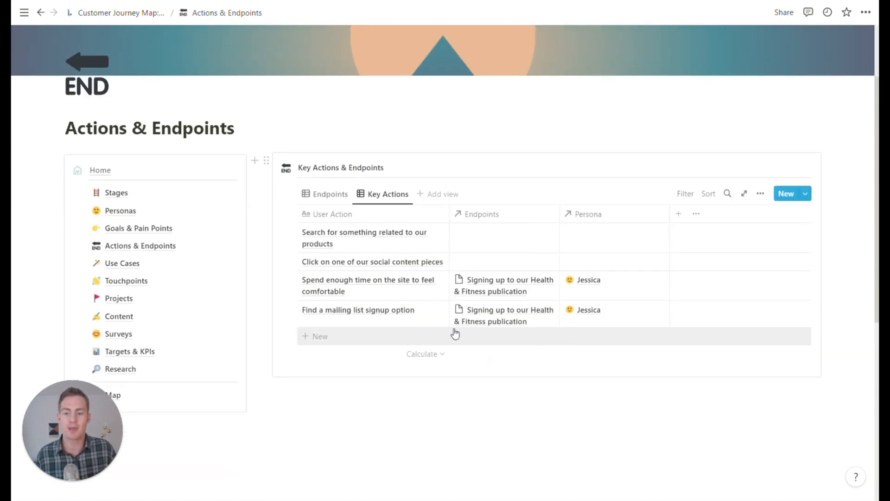
left_click(330, 195)
scroll(461, 298, "down", 1)
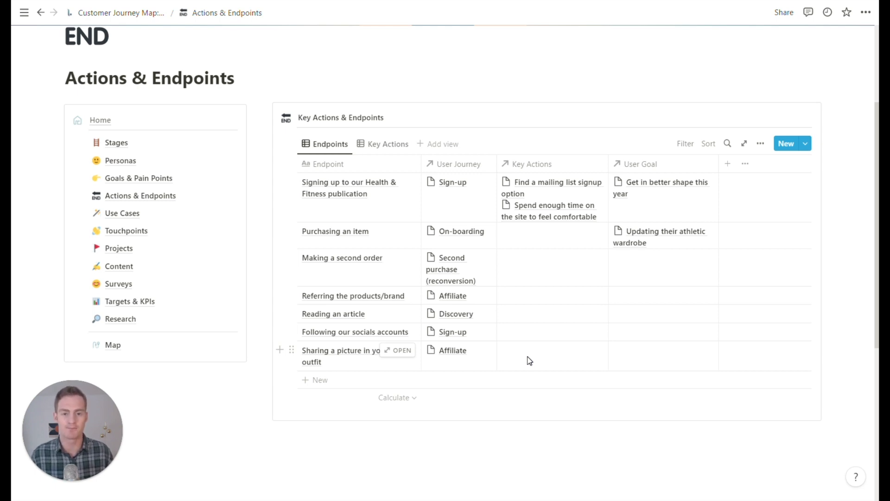
Step: Create the user goal "Improve self-esteem by sharing a picture" and link it to the "Sharing a picture in your new outfit" endpoint
left_click(650, 354)
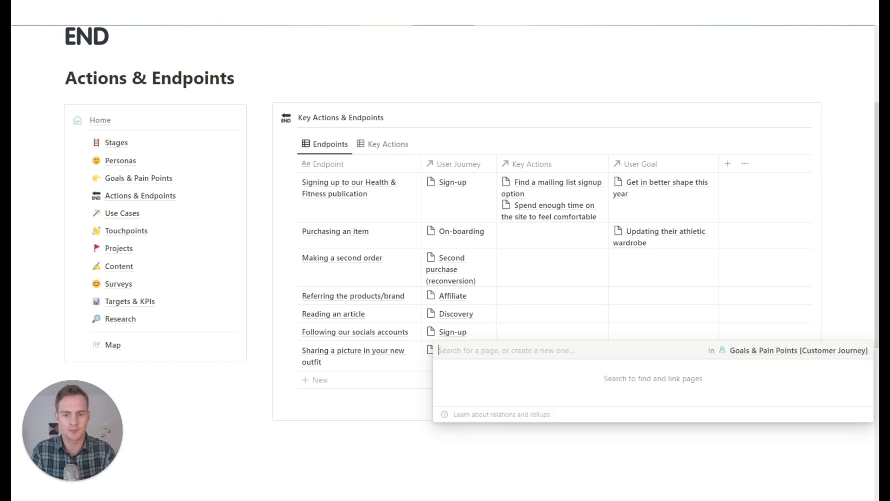
type("Improve se")
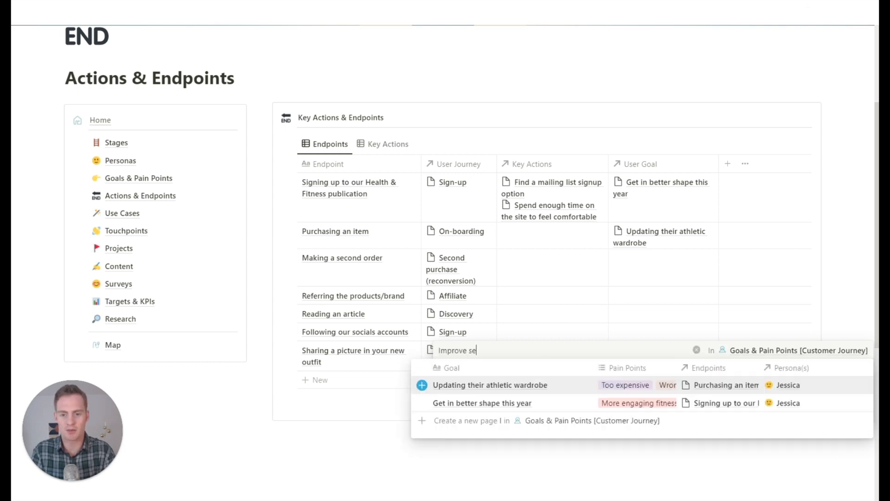
type("lf-esteem ")
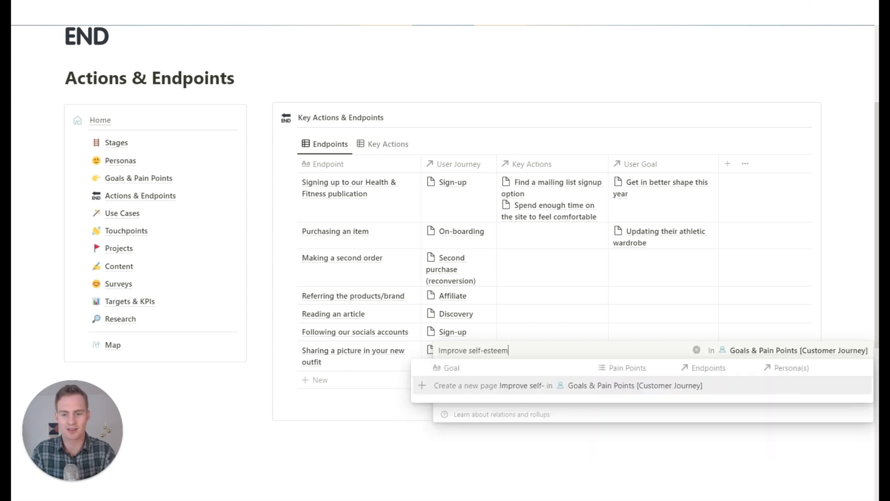
type("by post")
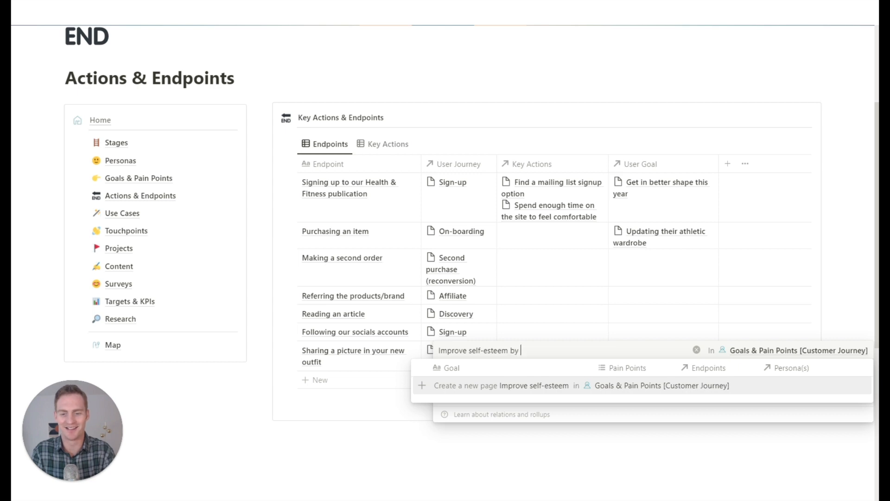
key("BackSpace")
key("BackSpace")
key("BackSpace")
key("BackSpace")
type("sharing a ")
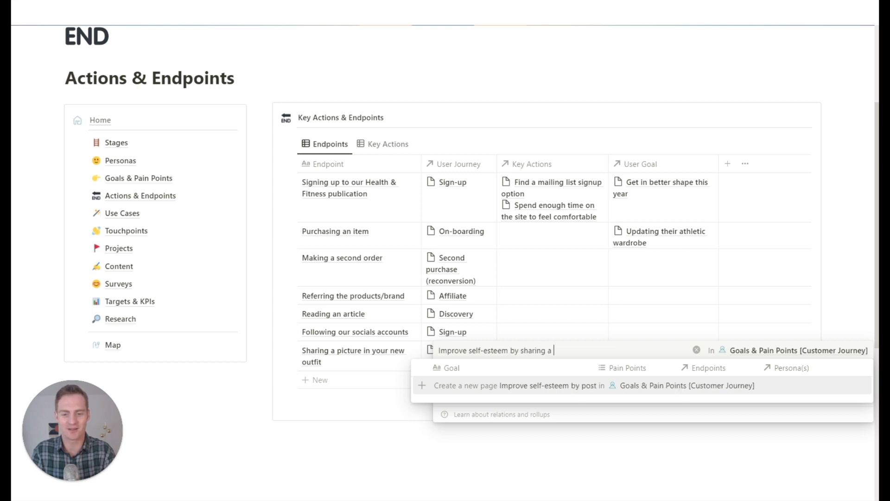
type("picture")
key("Return")
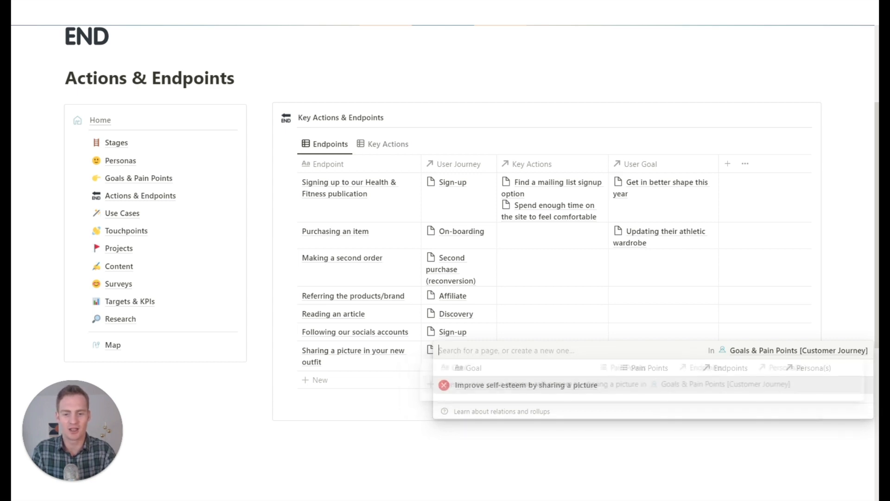
key("Escape")
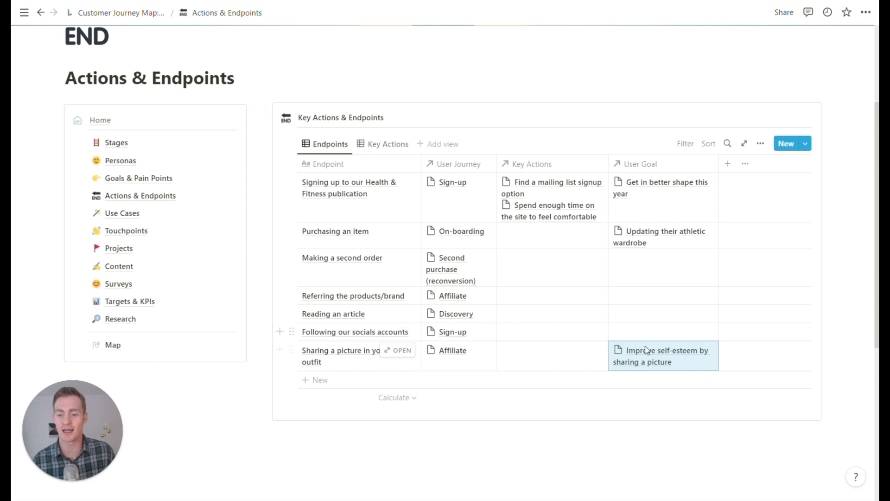
scroll(642, 348, "up", 1)
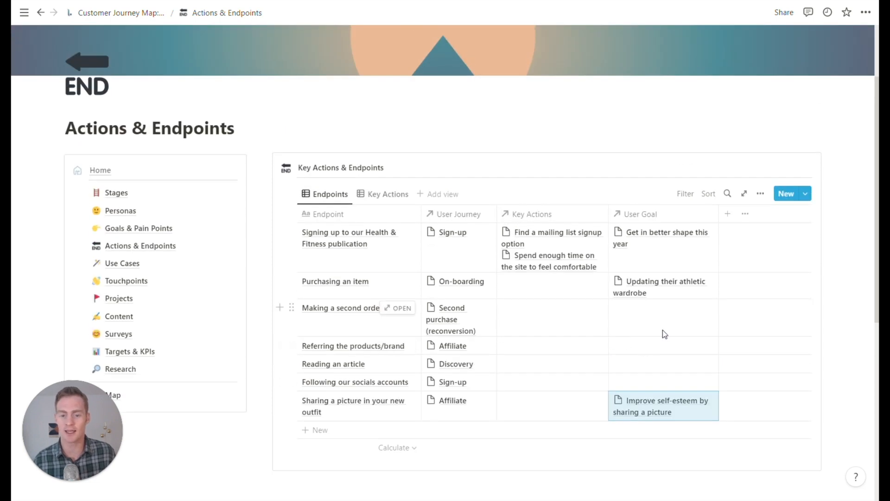
scroll(663, 330, "down", 1)
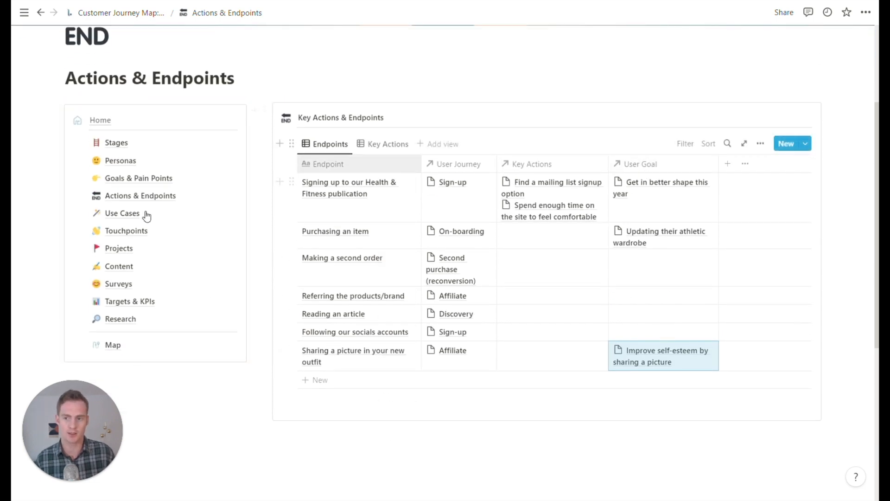
Step: On the Goals & Pain Points page, link the picture-sharing goal to the first listed persona and view its available pain point options
left_click(124, 180)
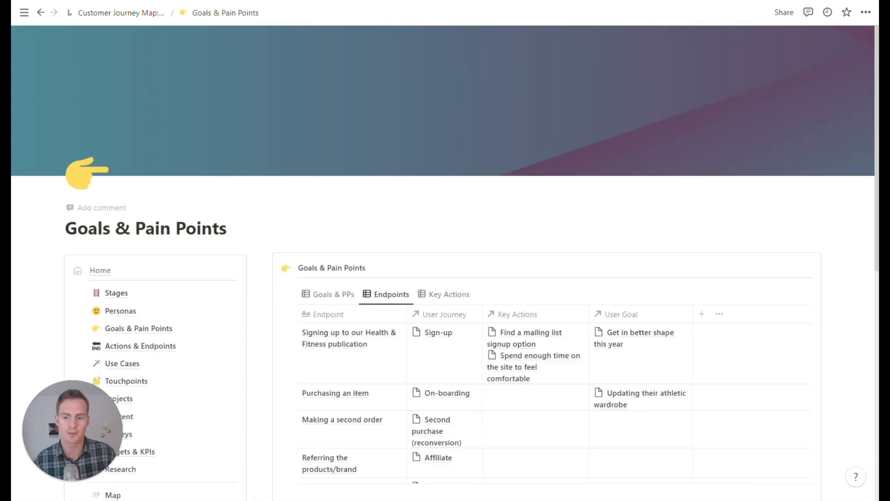
scroll(446, 260, "down", 3)
scroll(494, 194, "up", 1)
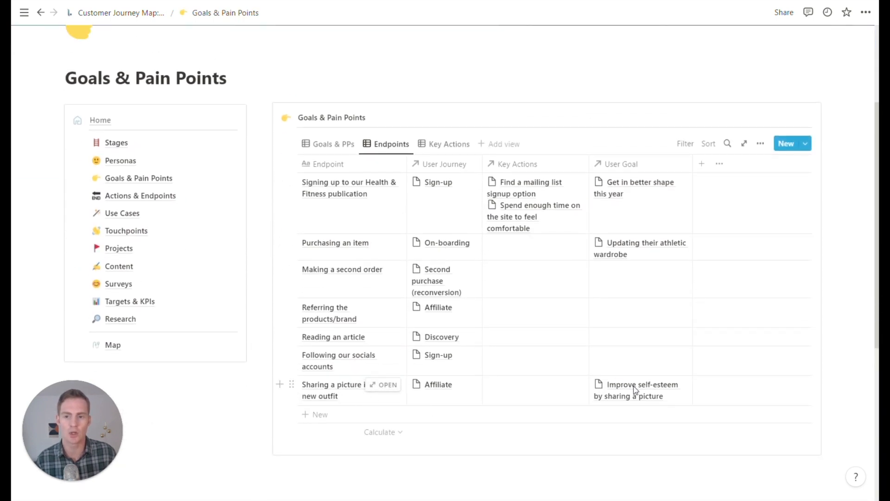
left_click(325, 144)
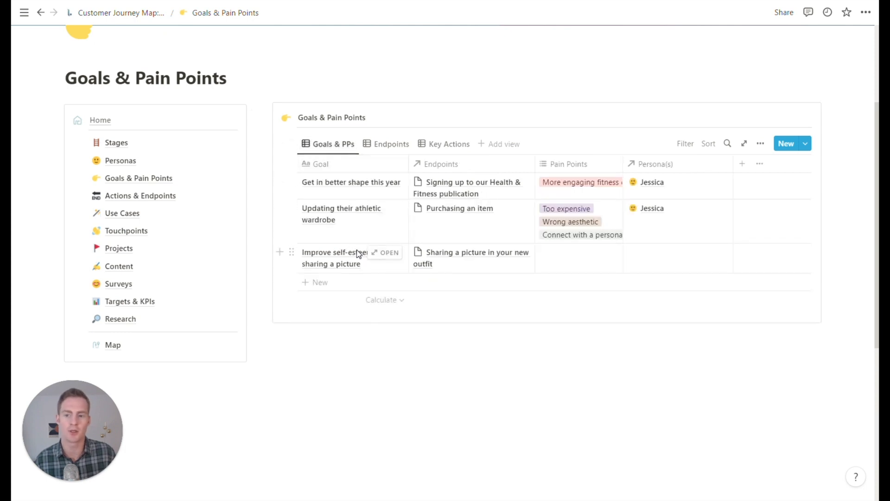
left_click(645, 258)
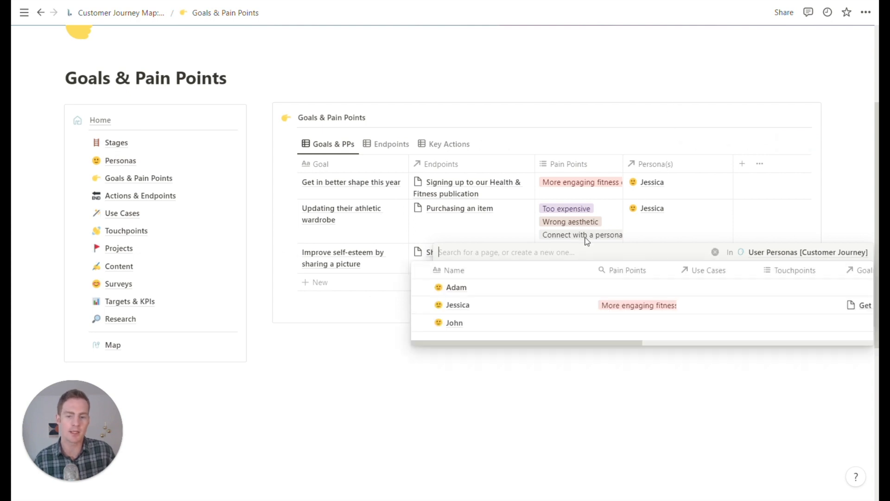
left_click(459, 287)
key("Escape")
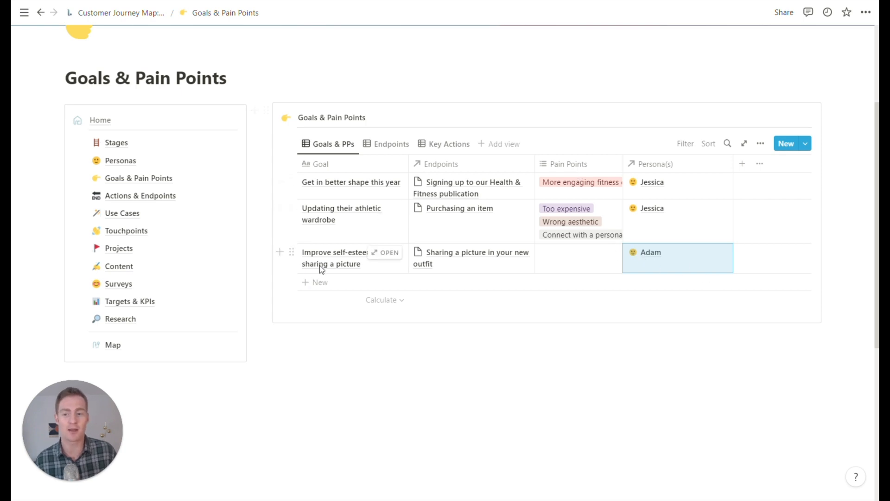
left_click(563, 260)
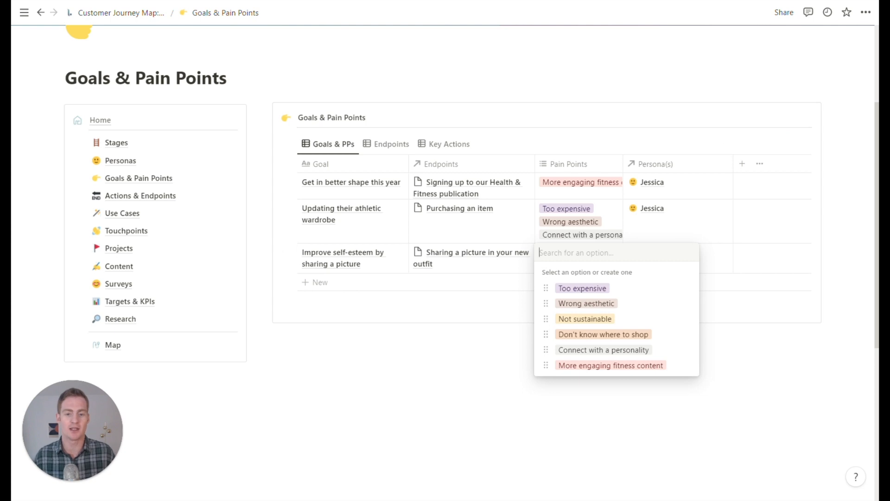
key("Escape")
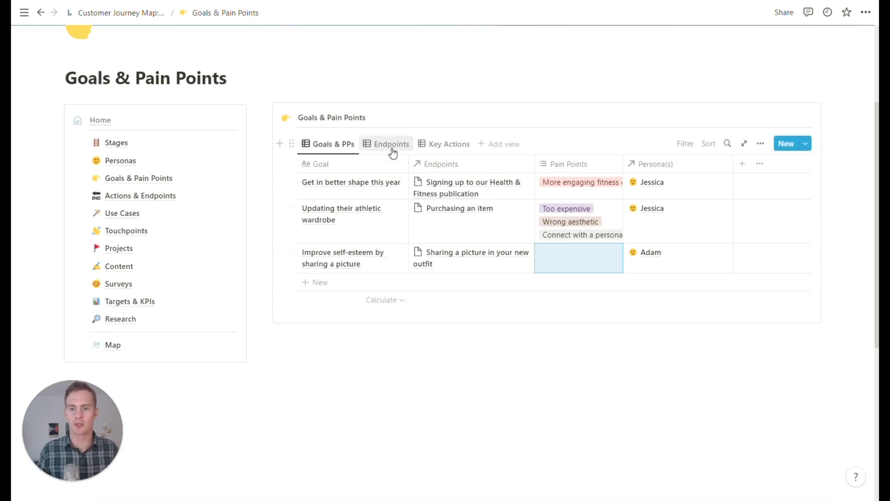
Step: View the Traction Channels table on the Touchpoints page and the endpoints on the Actions & Endpoints page
left_click(143, 231)
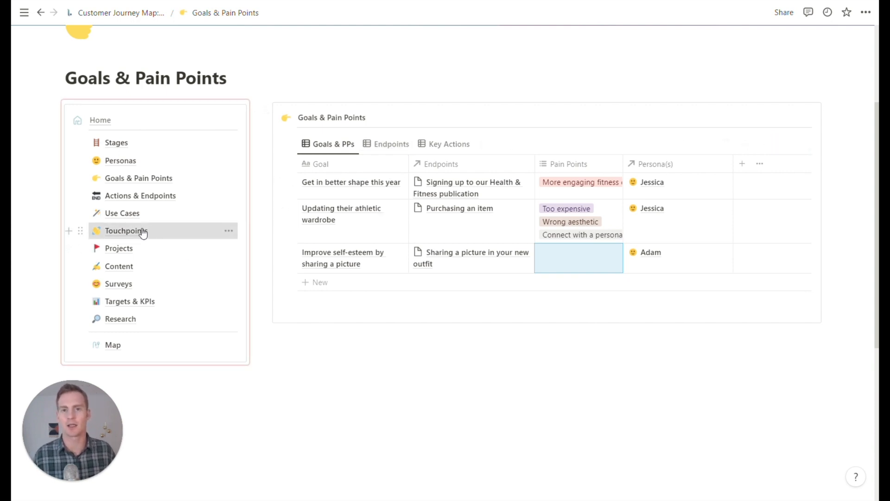
scroll(580, 179, "down", 1)
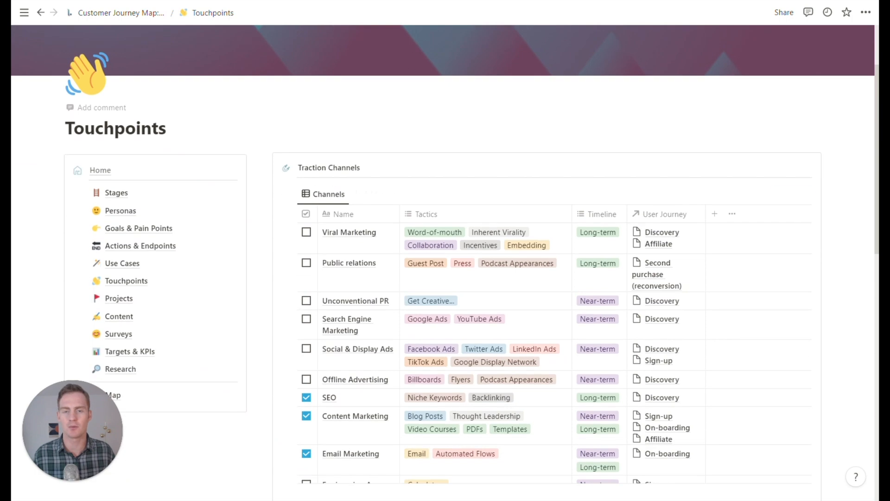
scroll(580, 179, "down", 2)
scroll(506, 222, "up", 1)
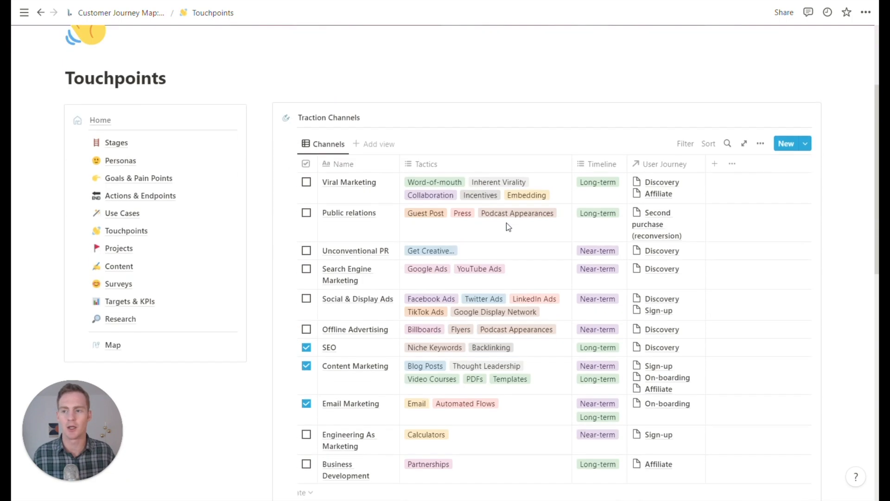
scroll(542, 239, "up", 1)
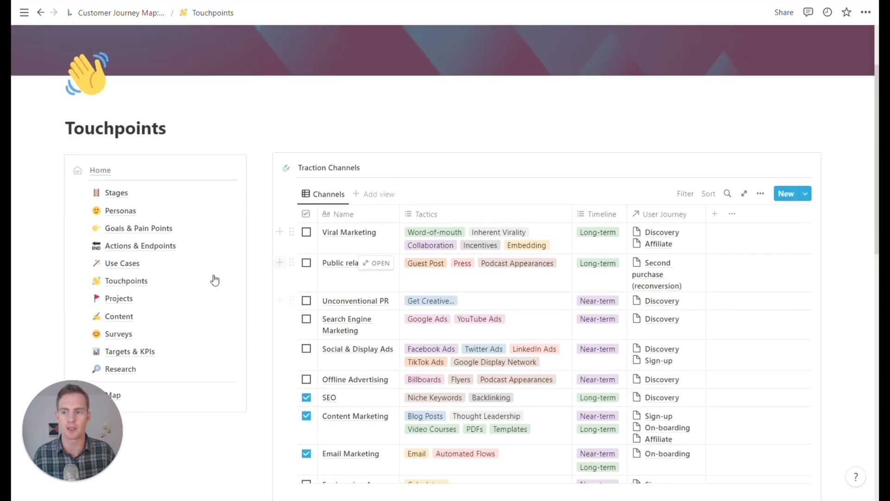
left_click(159, 246)
scroll(405, 214, "down", 2)
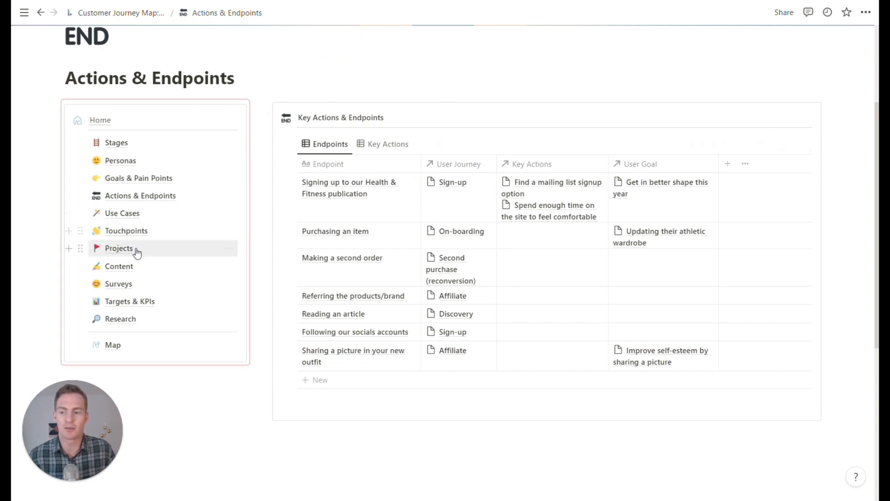
Step: Examine the tactics, timelines, user journey stages and checked channels throughout the Traction Channels table on the Touchpoints page
left_click(126, 231)
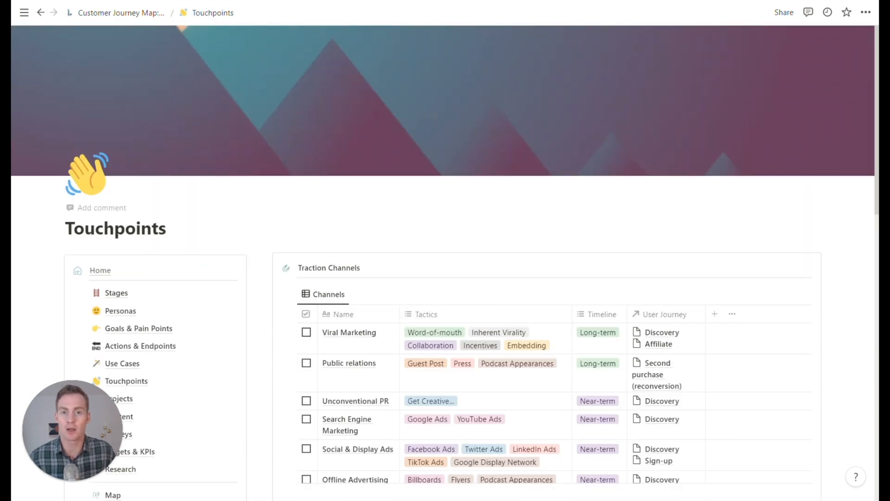
scroll(552, 232, "down", 1)
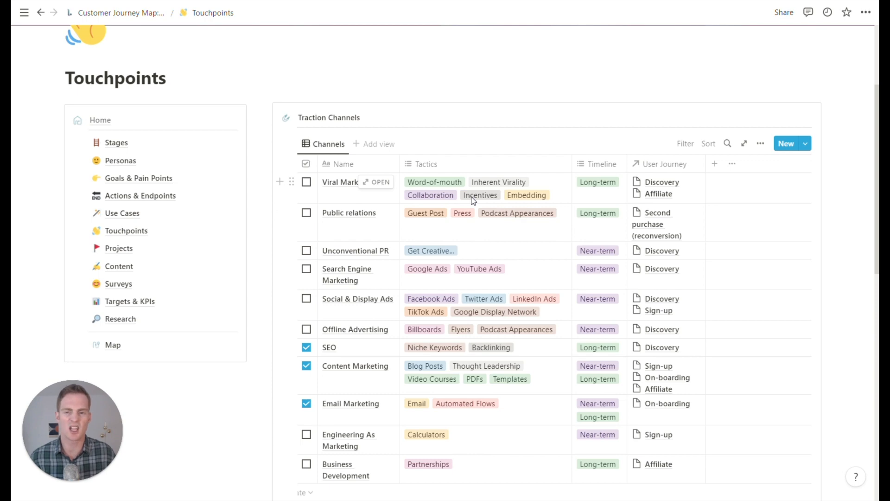
scroll(487, 218, "down", 8)
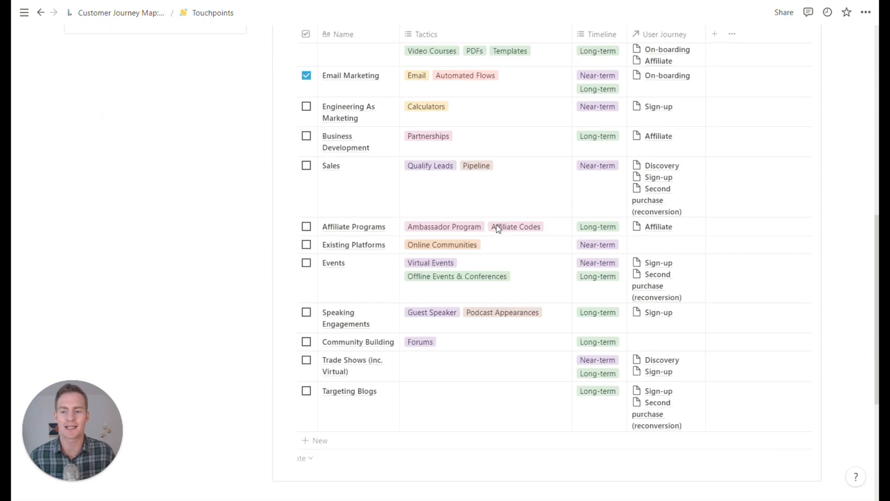
scroll(518, 266, "up", 6)
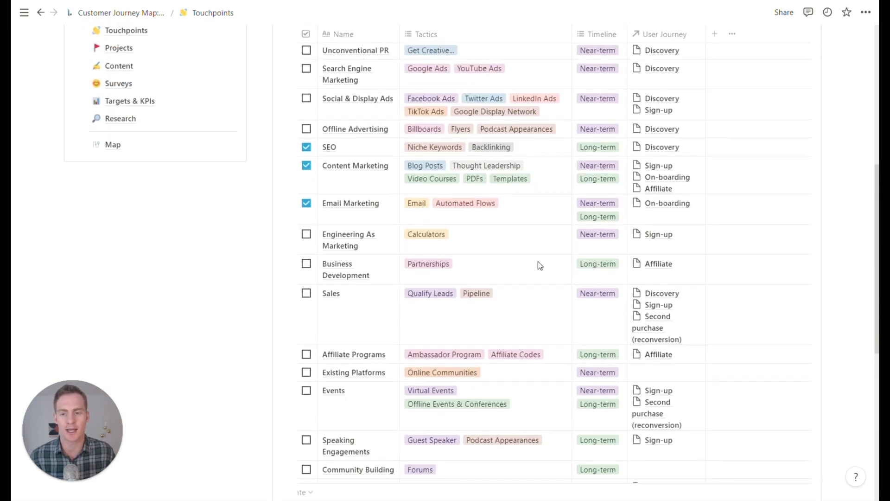
scroll(538, 261, "up", 1)
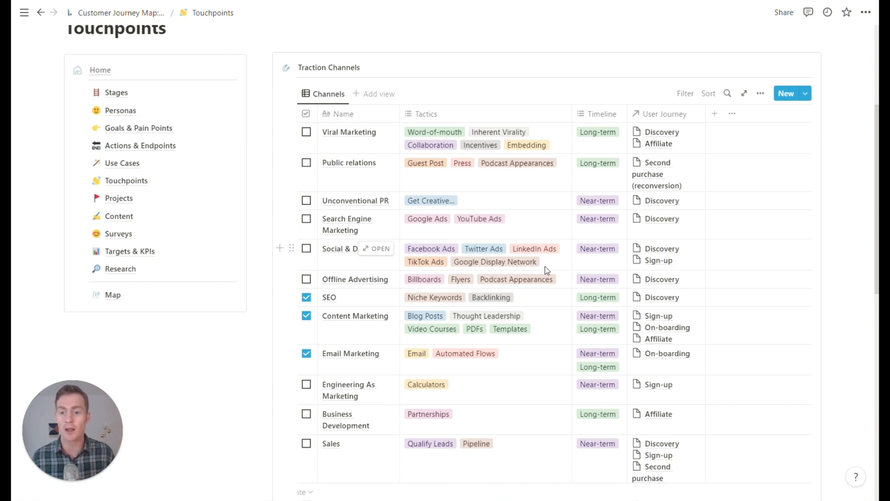
scroll(544, 266, "down", 1)
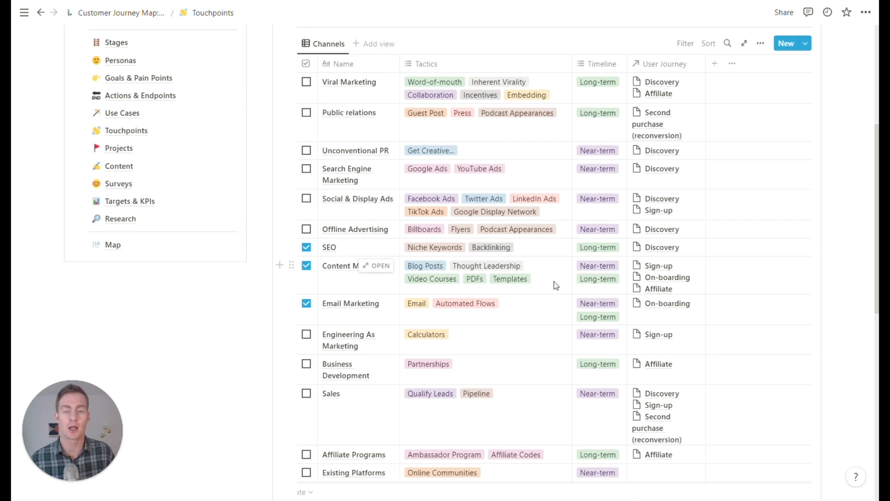
scroll(552, 278, "down", 1)
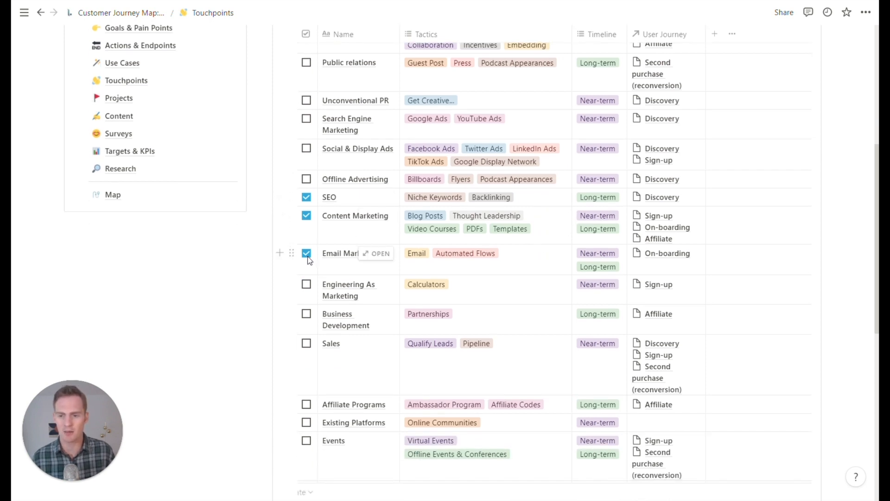
scroll(494, 274, "up", 4)
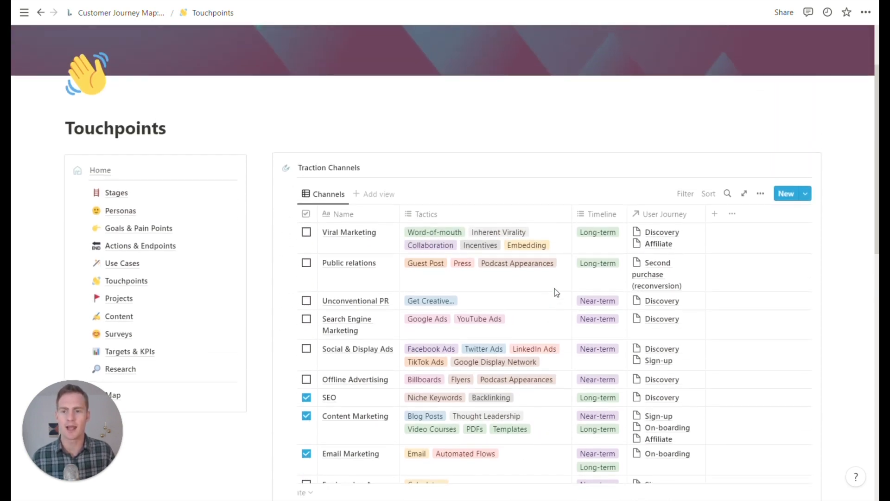
scroll(514, 291, "down", 1)
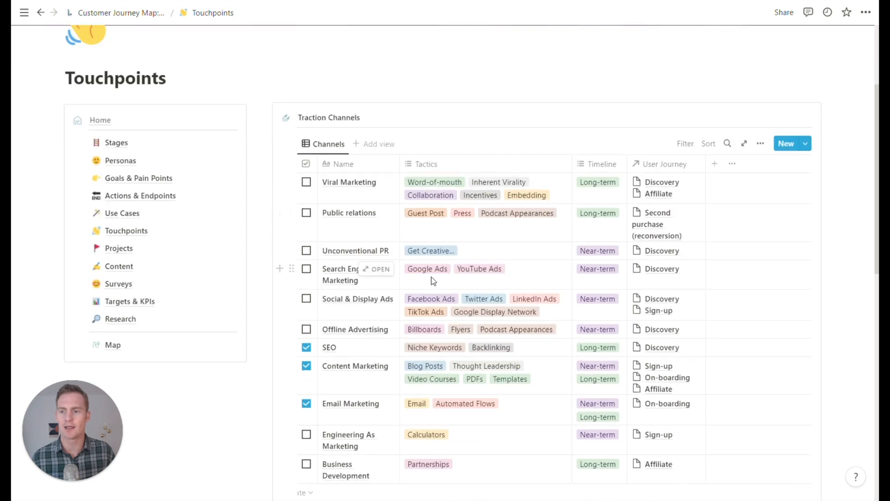
Step: Review the goals and their pain points on the Goals & Pain Points page, and return to the Touchpoints channels
left_click(135, 178)
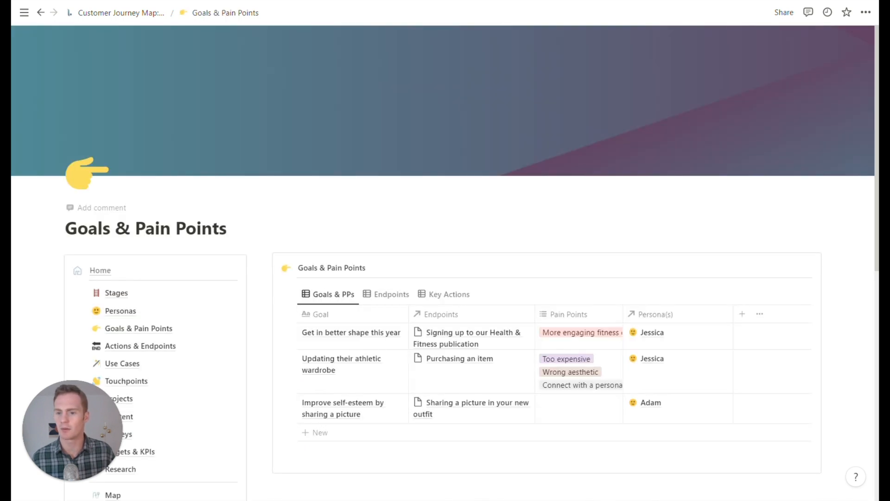
scroll(461, 234, "down", 1)
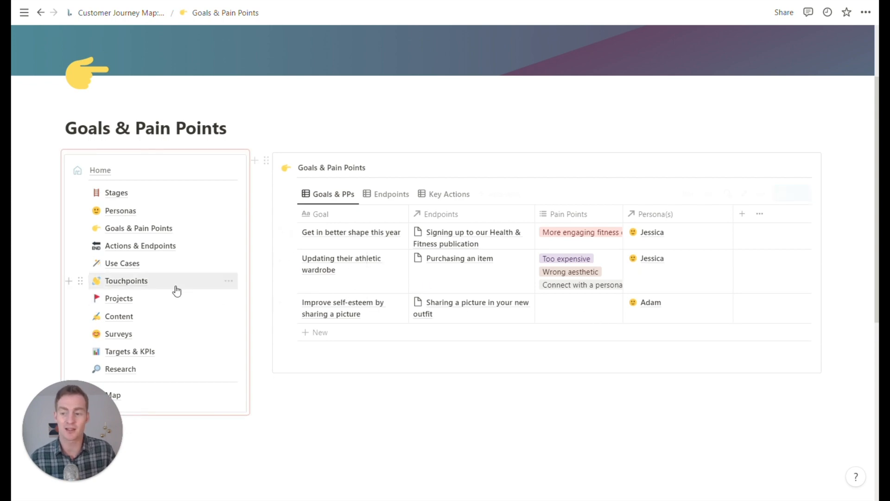
left_click(138, 282)
scroll(463, 222, "down", 4)
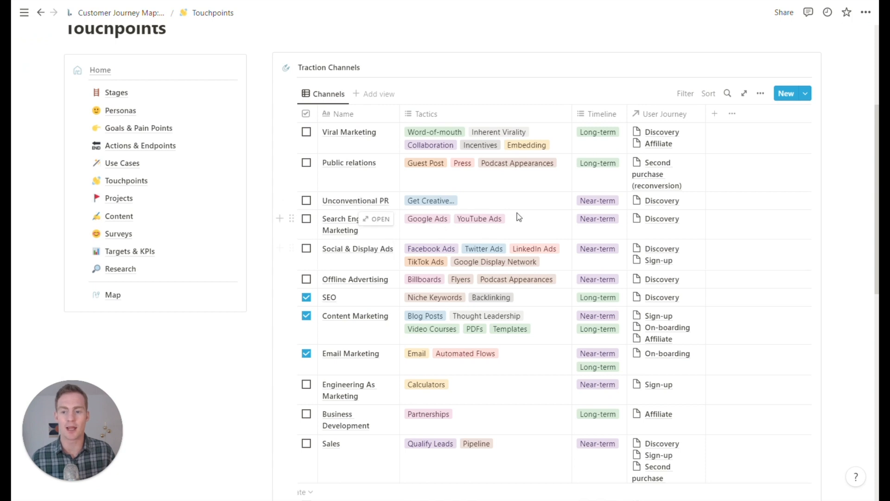
Step: Mark Existing Platforms as a chosen channel in the Traction Channels table
scroll(510, 209, "down", 5)
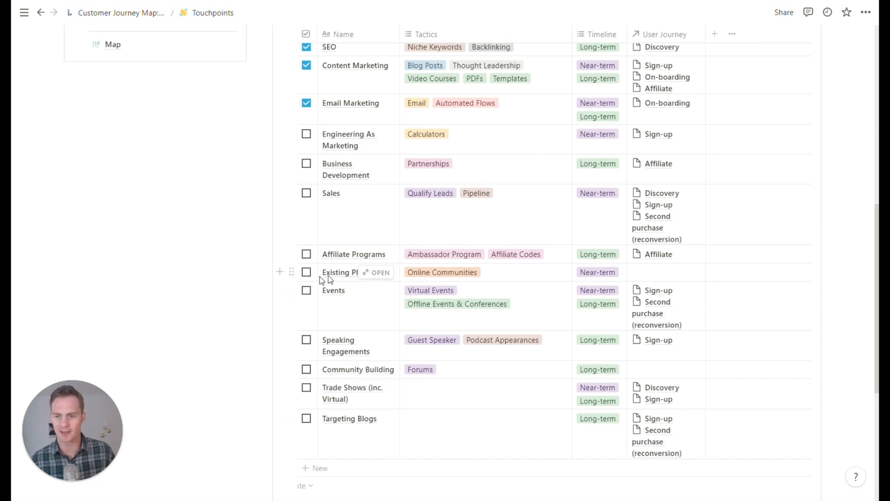
left_click(306, 273)
scroll(568, 283, "up", 6)
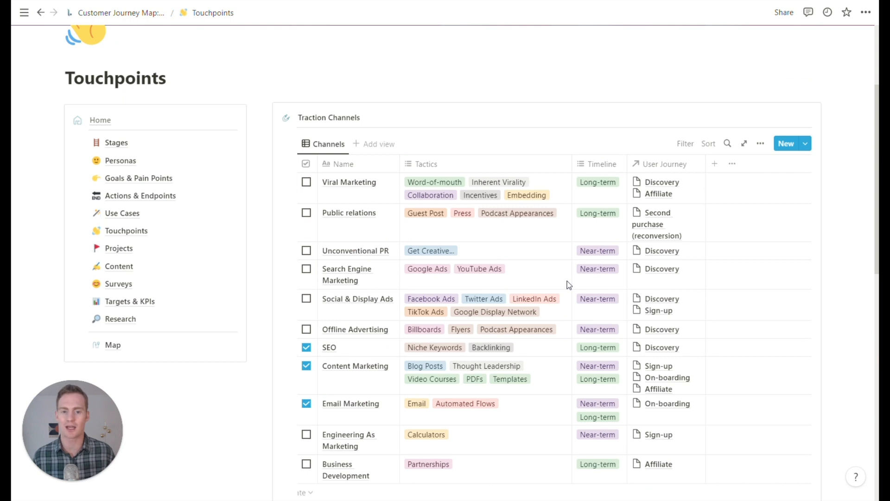
Step: Link the Existing Platforms channel to the Affiliate stage of the user journey
scroll(567, 281, "down", 4)
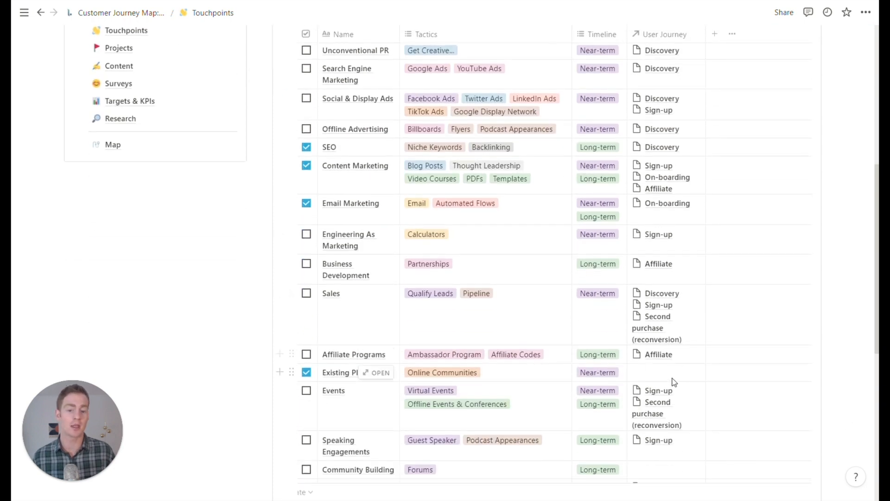
left_click(656, 372)
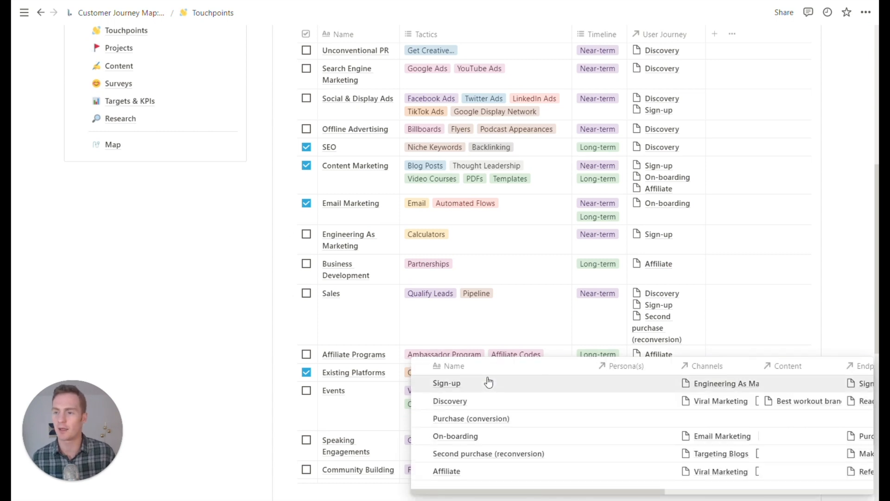
left_click(443, 471)
left_click(788, 317)
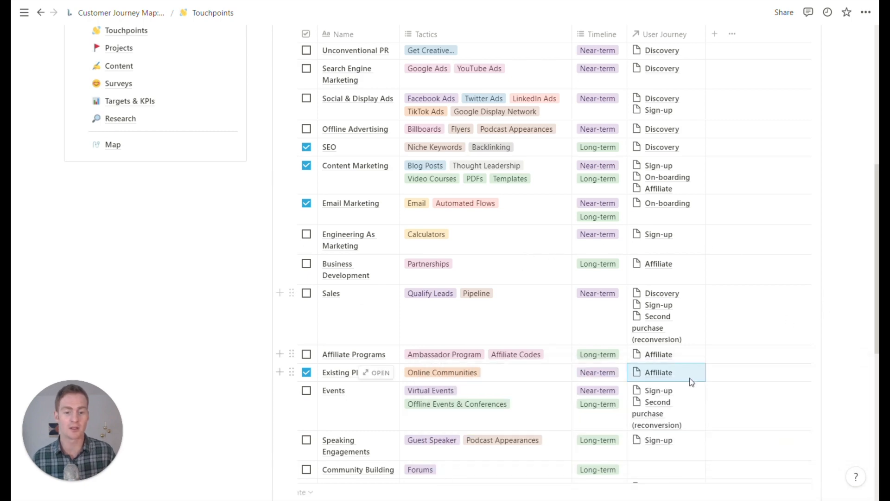
left_click(691, 380)
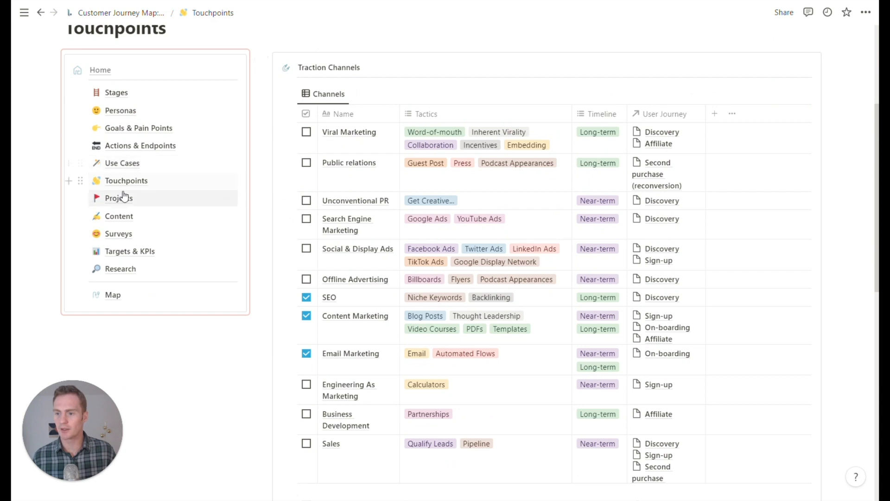
Step: On the Projects page timeline, schedule the Create Health & Fitness Publication project from May 6 to June 16
left_click(140, 128)
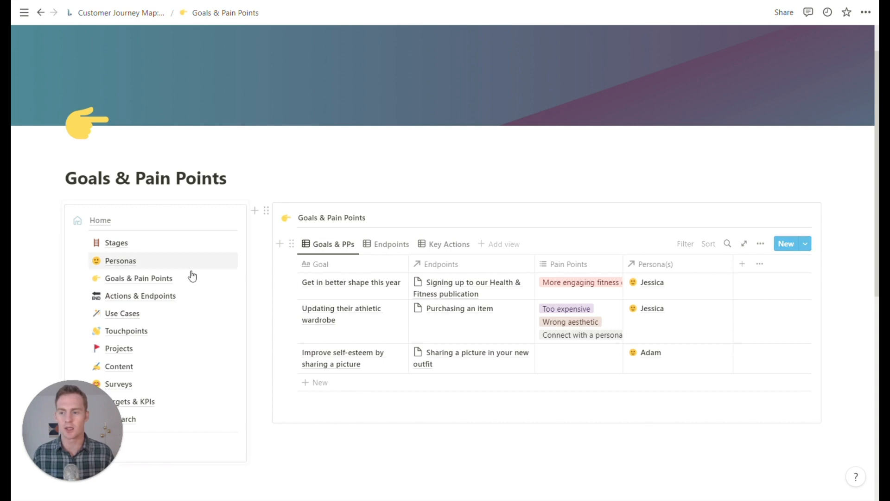
scroll(121, 302, "down", 2)
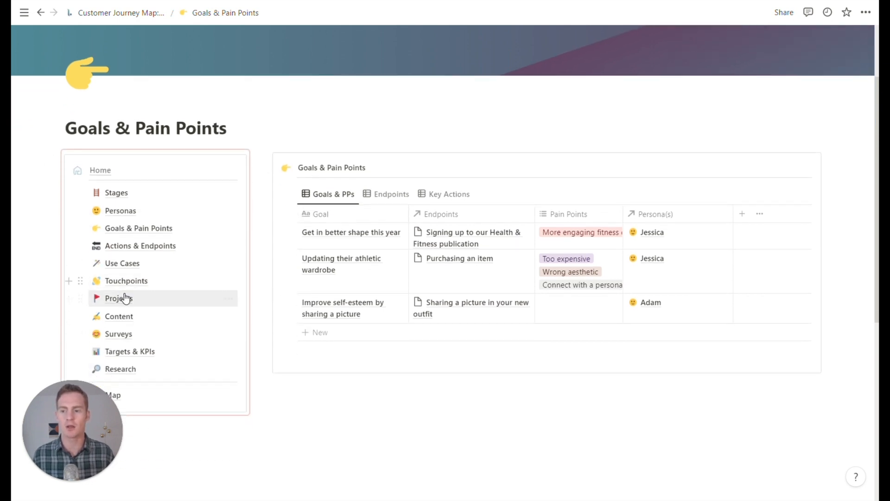
left_click(119, 298)
scroll(125, 297, "down", 3)
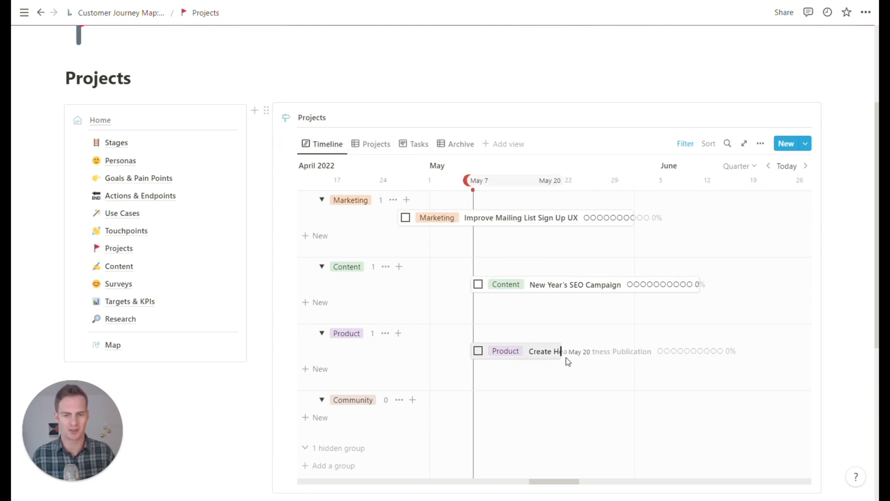
left_click_drag(561, 351, 745, 352)
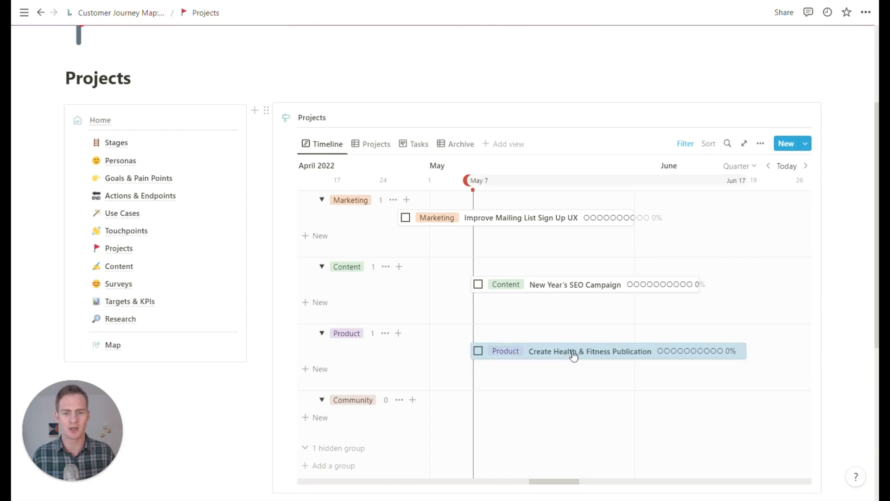
mouse_move(501, 348)
left_mouse_down()
mouse_move(429, 337)
mouse_move(477, 347)
mouse_move(510, 342)
mouse_move(507, 351)
left_mouse_up()
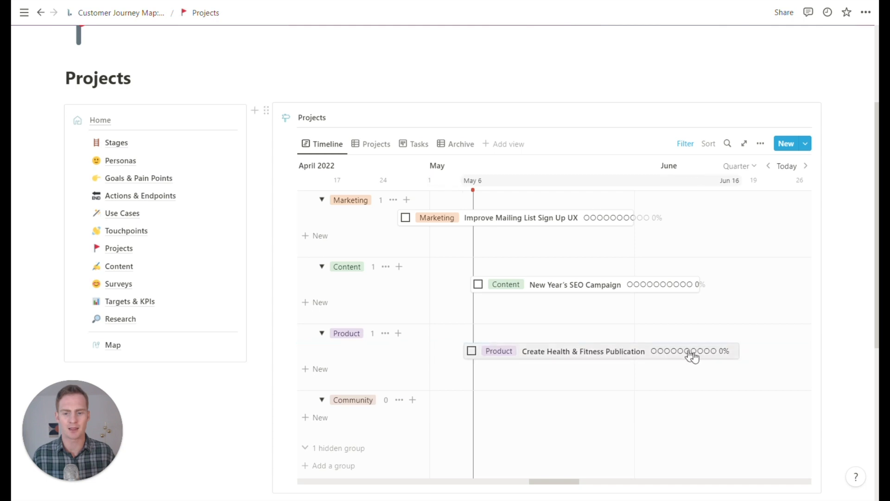
Step: Add a P1, Not Started task named "Create the blog section of our website" to the Projects page's task board
left_click(418, 148)
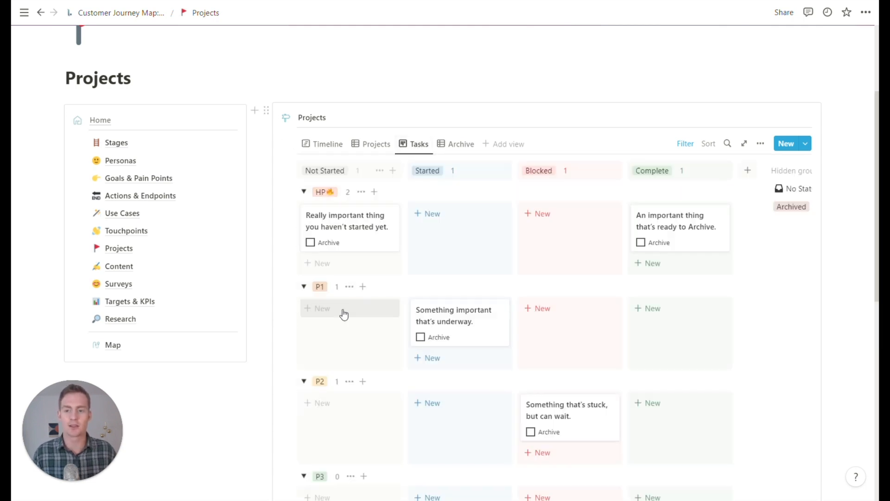
left_click(344, 315)
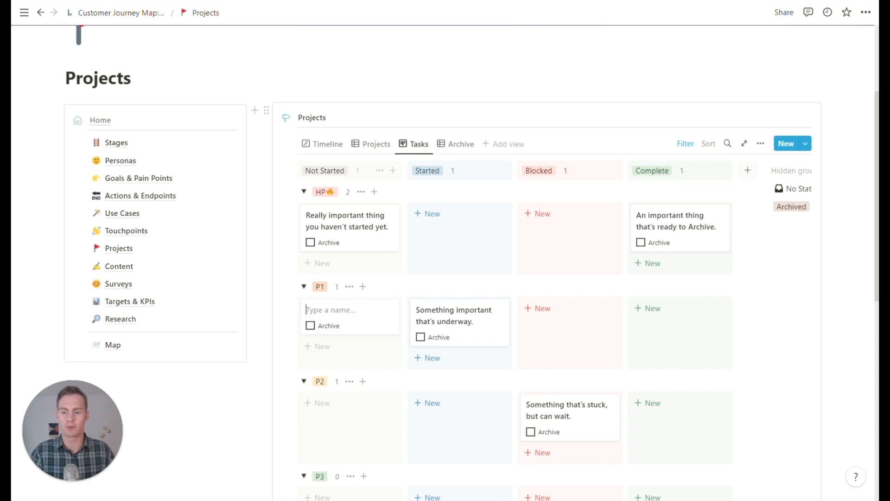
type("C")
type("he f")
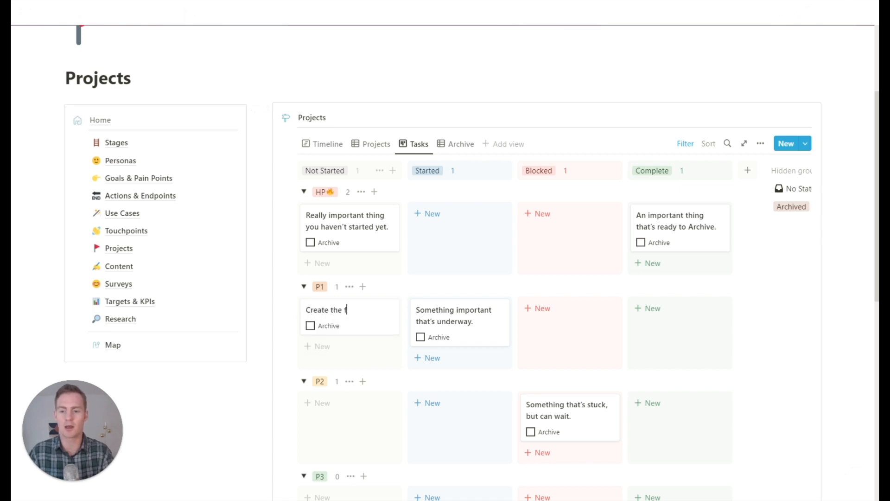
type("irst blo")
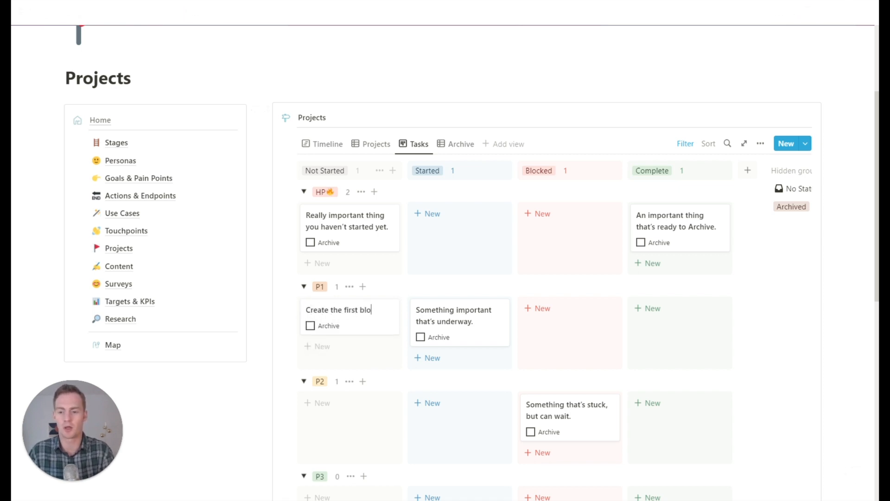
key("BackSpace")
key("BackSpace")
key("BackSpace")
key("BackSpace")
key("BackSpace")
key("BackSpace")
key("BackSpace")
type("blog section of th")
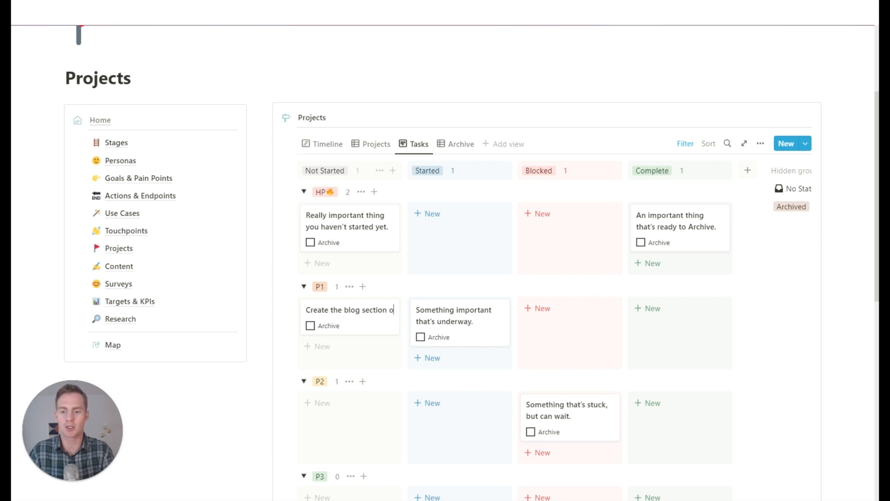
key("BackSpace")
key("BackSpace")
type("our website")
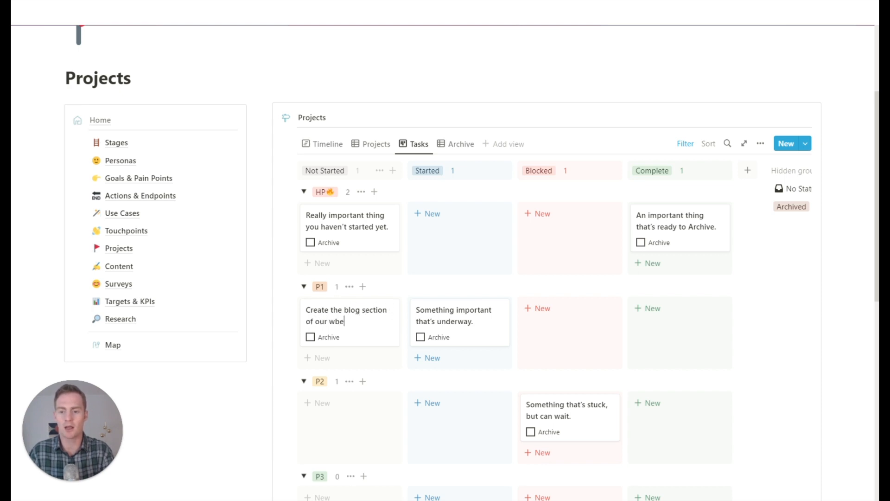
key("Escape")
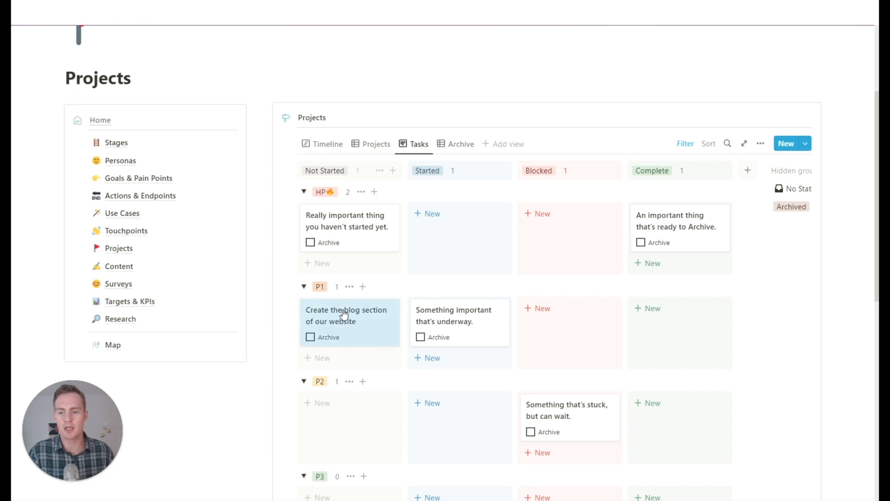
Step: Link the blog section task to the Create Health & Fitness Publication project
left_click(343, 314)
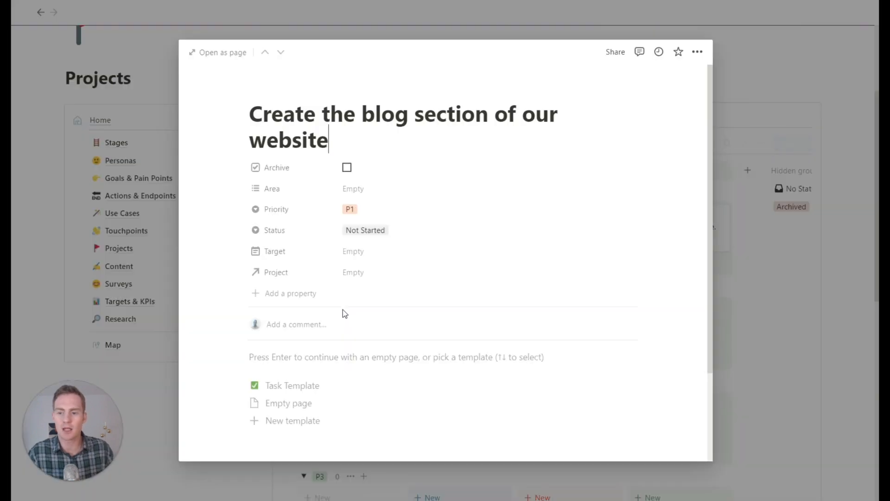
left_click(370, 273)
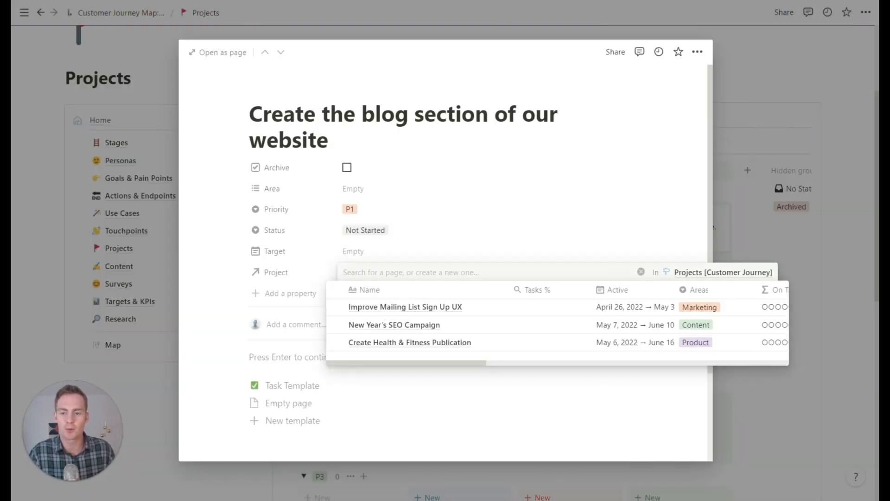
left_click(389, 346)
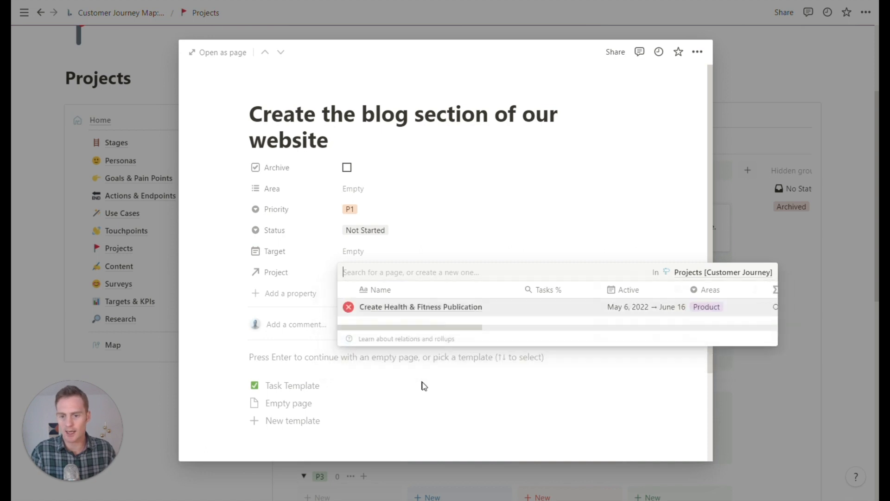
left_click(424, 386)
left_click(802, 325)
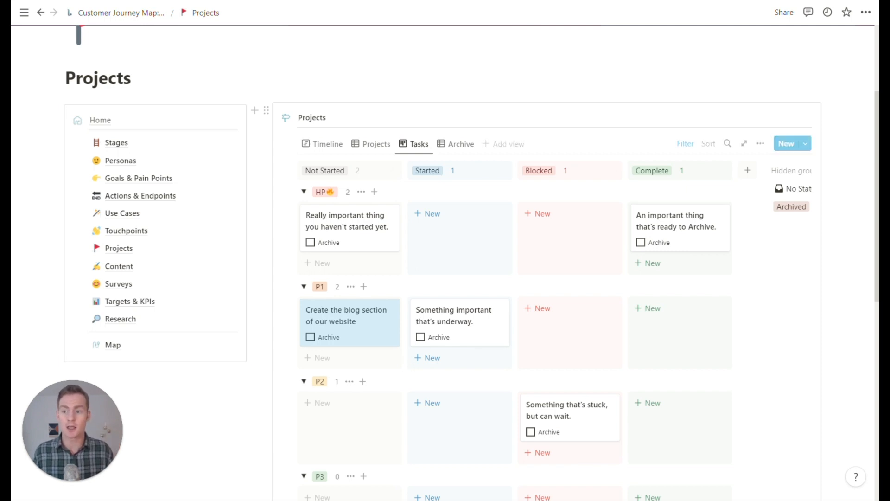
Step: Review the goals, endpoints and pain points on the Goals & Pain Points page and the sample entry on the Use Cases page
left_click(143, 184)
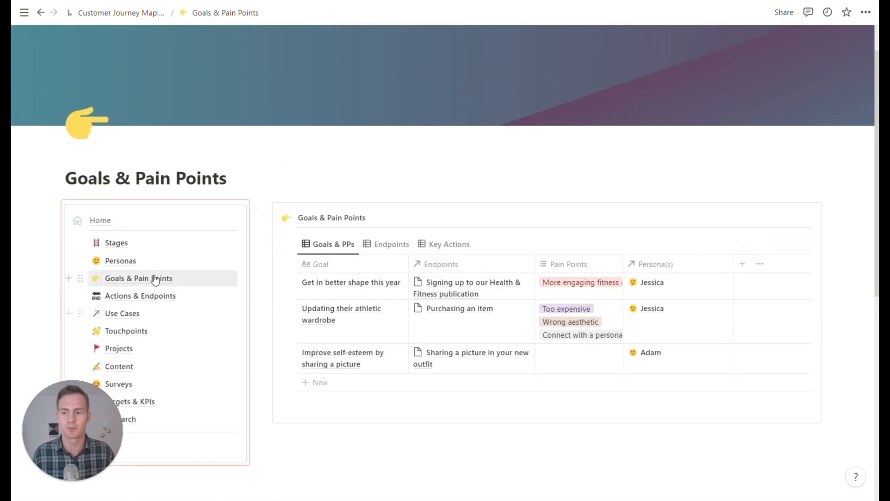
scroll(153, 283, "down", 2)
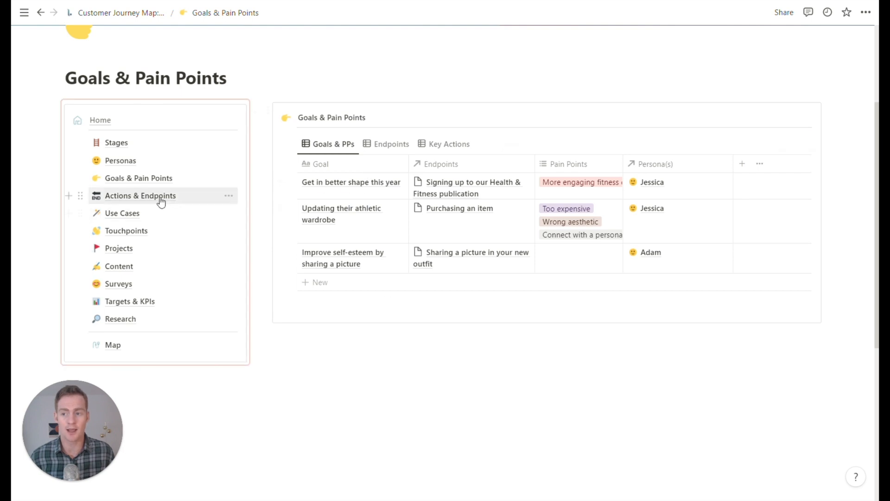
left_click(148, 216)
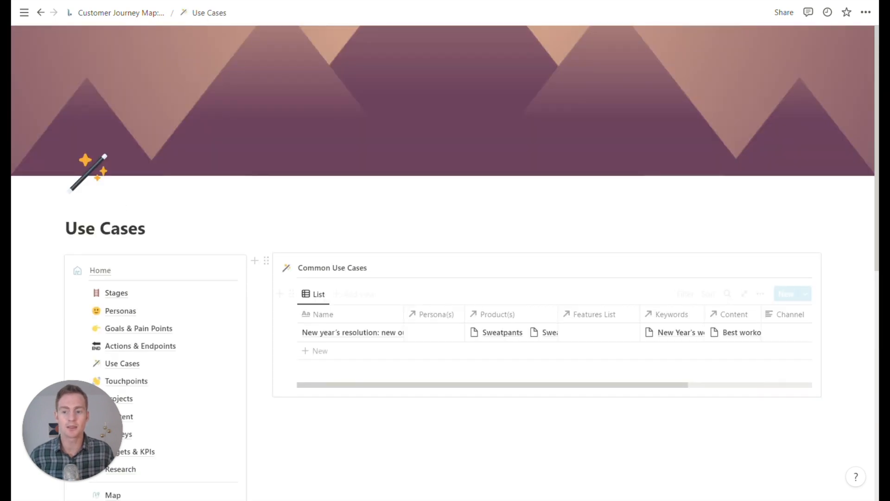
scroll(445, 253, "down", 3)
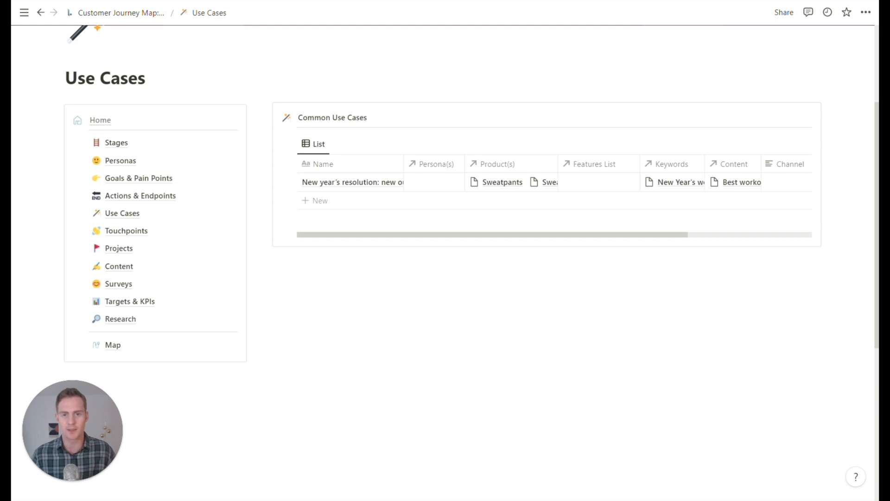
left_click(127, 181)
scroll(619, 303, "down", 1)
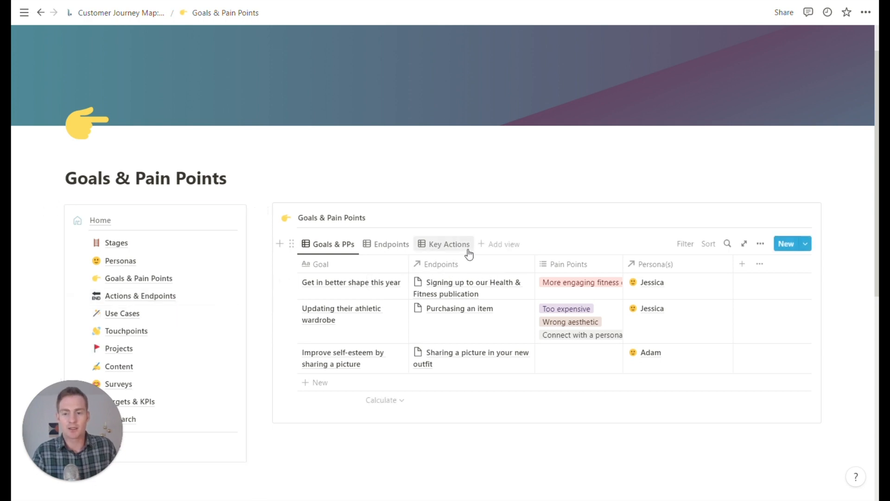
scroll(469, 253, "down", 2)
Step: Delete the sample New year's resolution entry from the Common Use Cases list on the Use Cases page
left_click(135, 216)
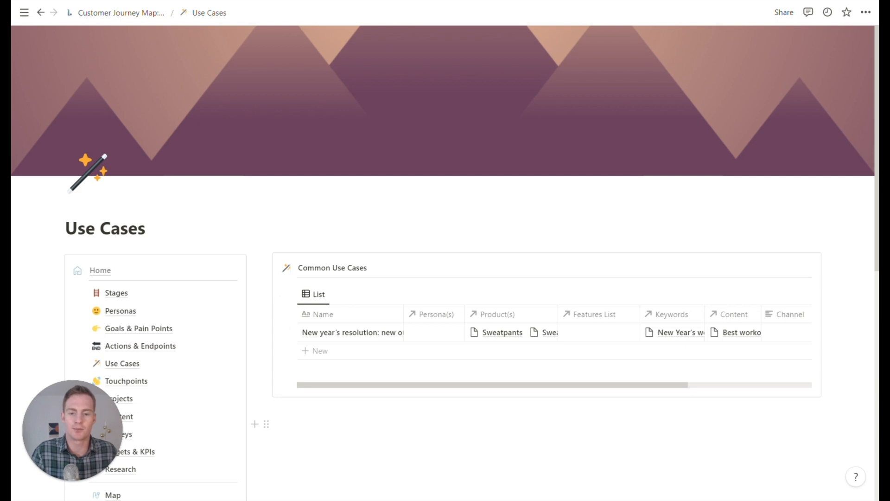
left_click_drag(854, 335, 705, 345)
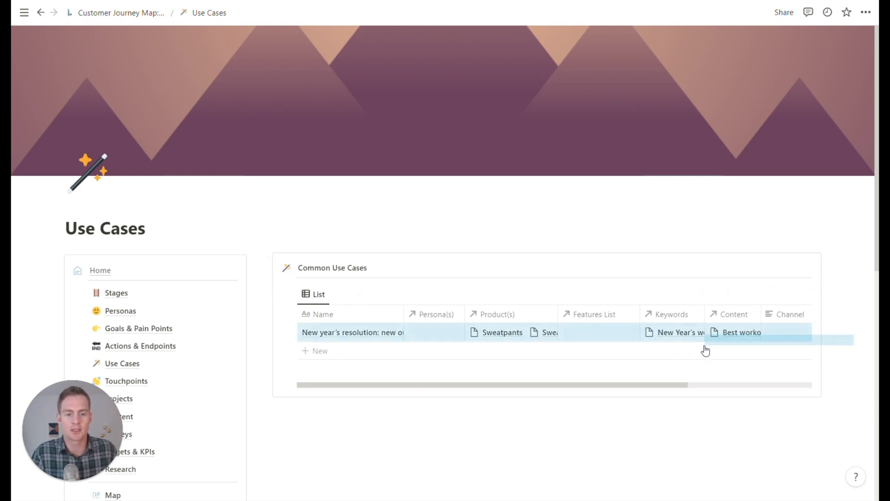
key("Delete")
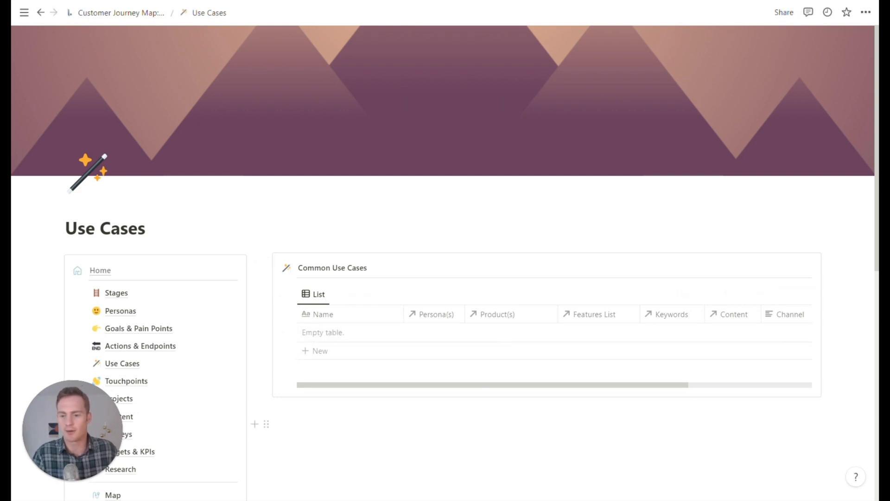
Step: Add an unnamed use case linked to a user persona, and widen the Name column slightly
left_click(325, 351)
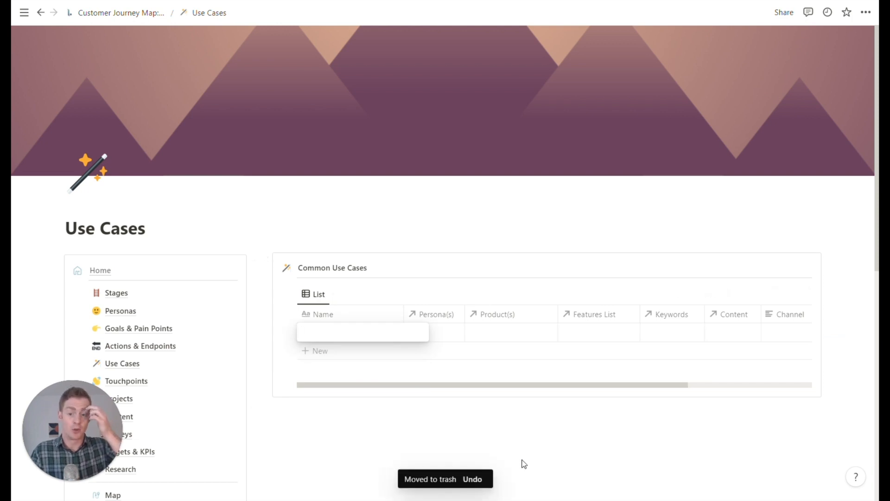
key("Escape")
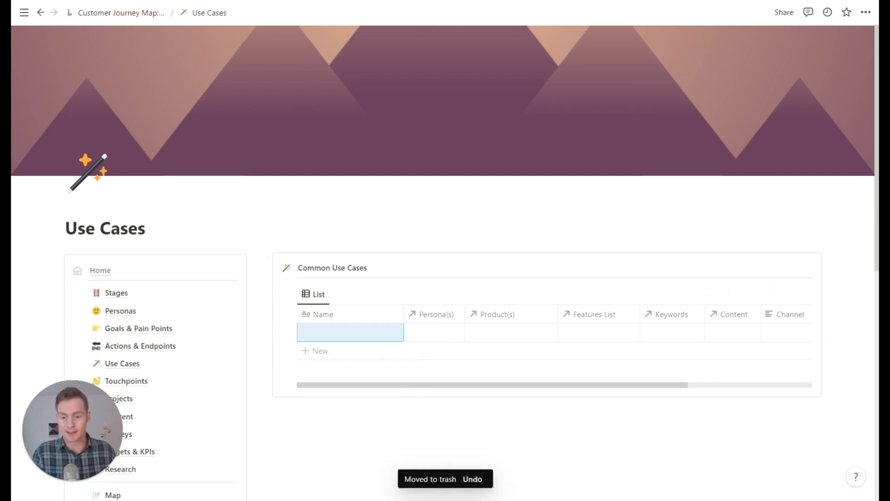
left_click(424, 334)
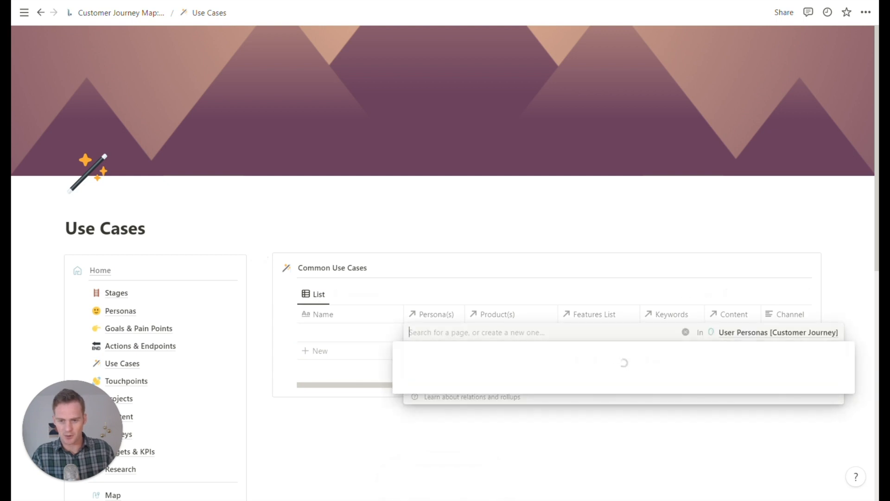
left_click(441, 389)
key("Escape")
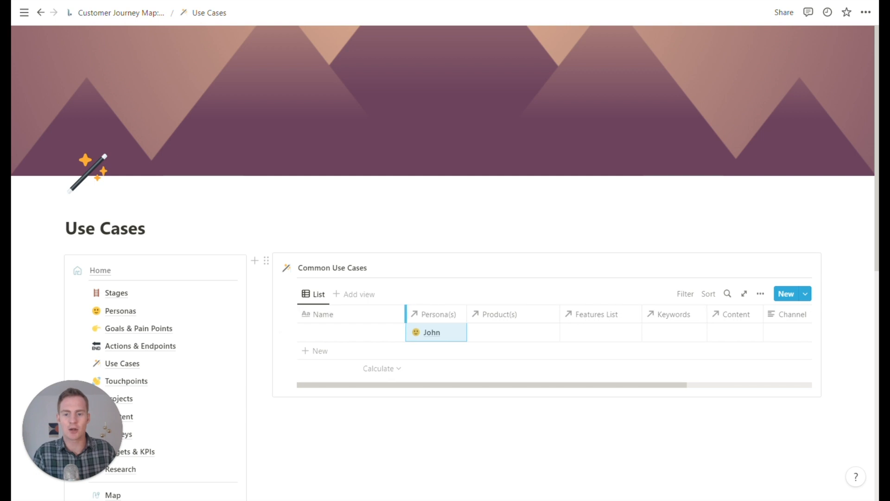
left_click_drag(404, 314, 416, 314)
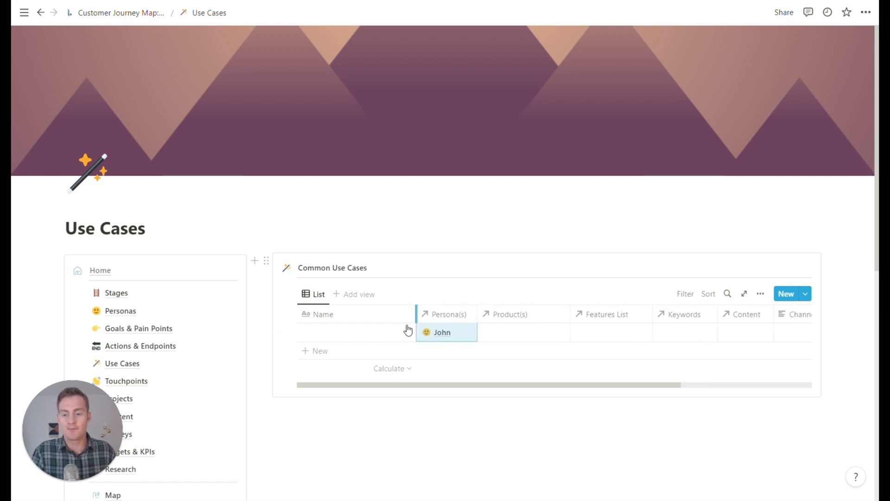
Step: Name the unnamed use case "New Year's fitness resolution"
left_click(354, 335)
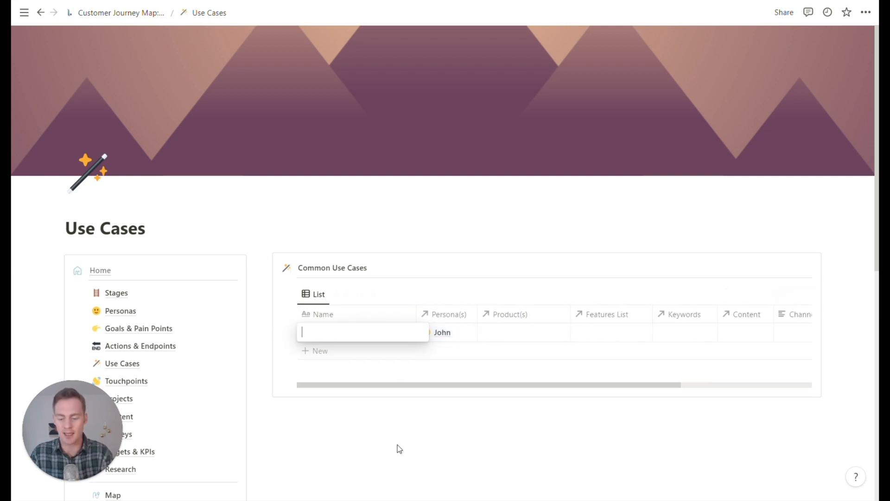
type("New ")
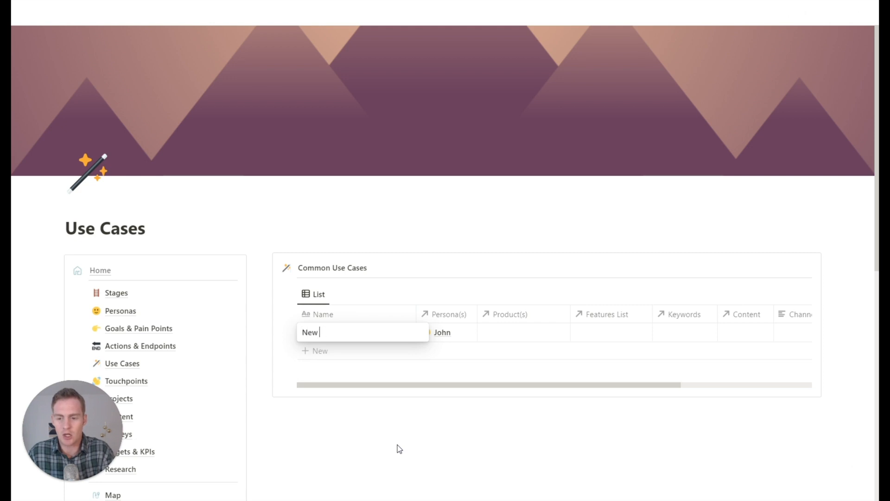
type("Year’s fitness ")
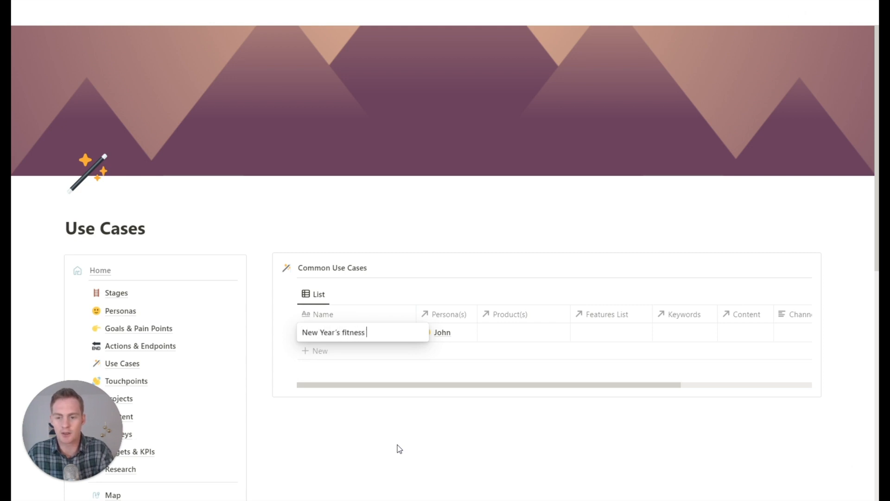
type("resolution")
key("Tab")
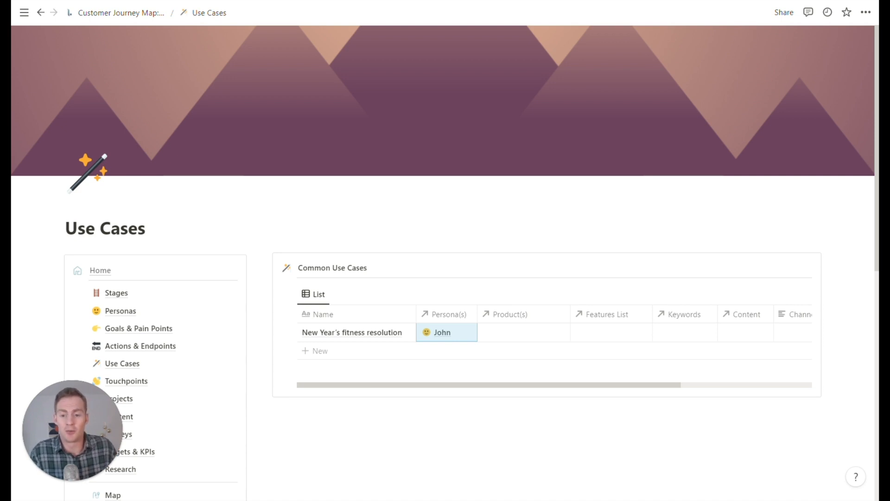
Step: Link the Sweatshirts and Sweatpants products to the New Year's fitness resolution use case
left_click(510, 333)
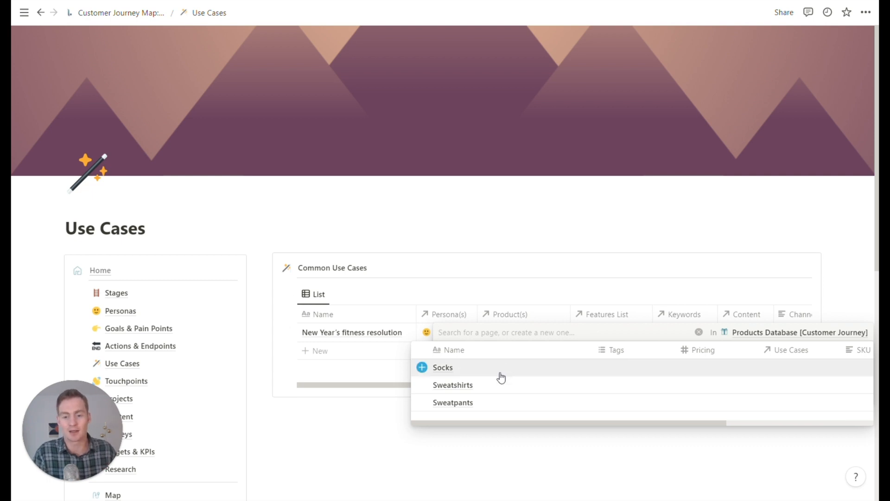
left_click(445, 385)
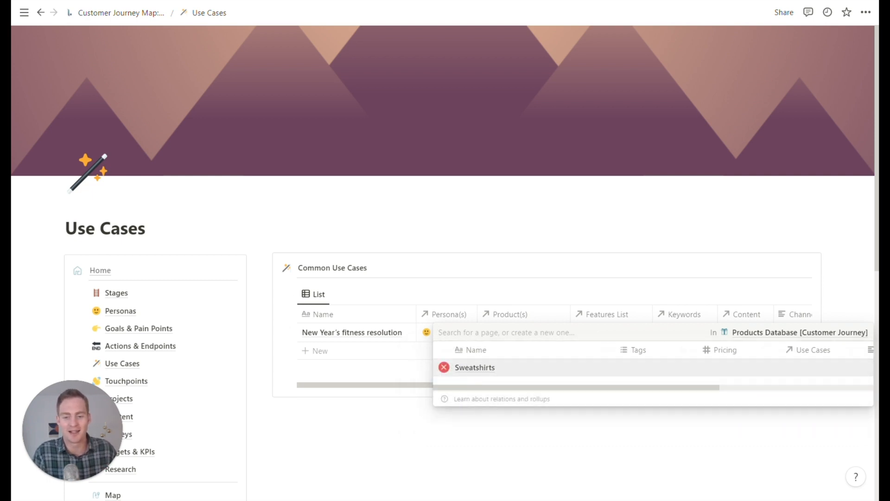
left_click(465, 403)
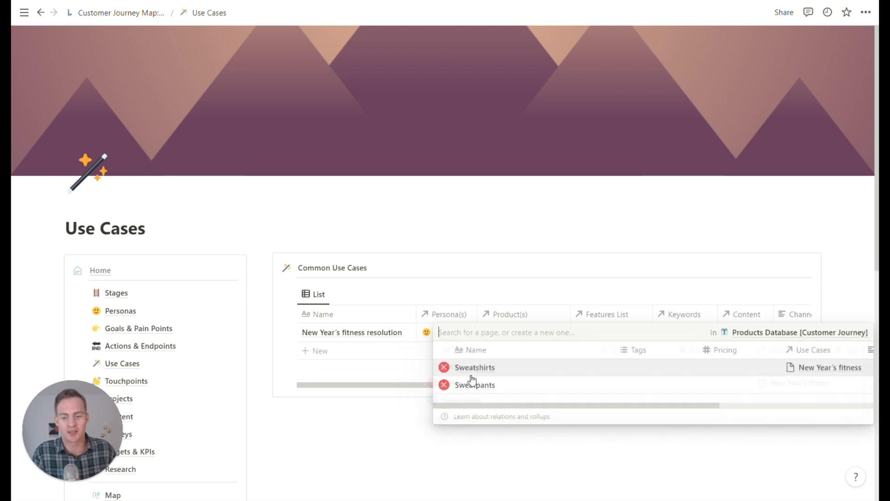
left_click(519, 291)
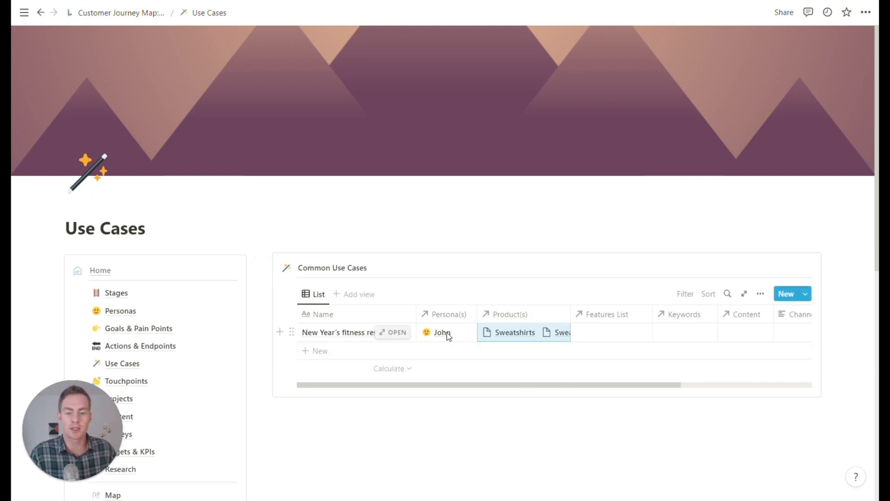
scroll(603, 331, "right", 5)
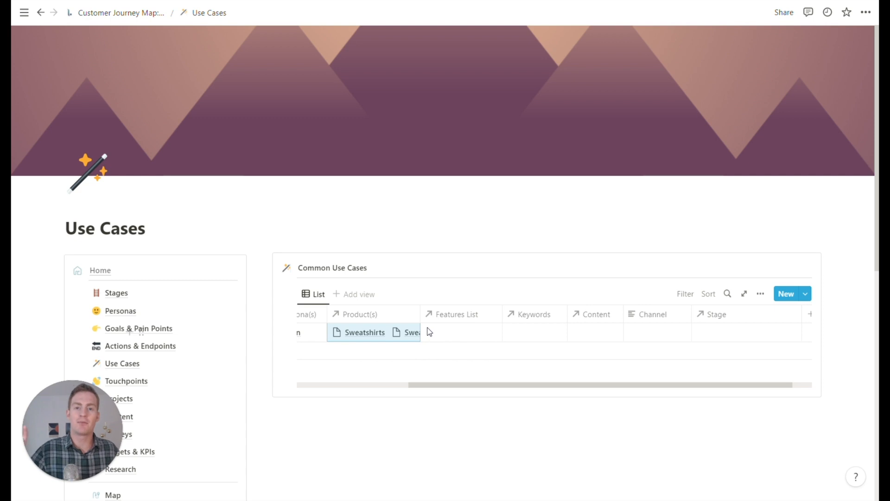
left_click(451, 340)
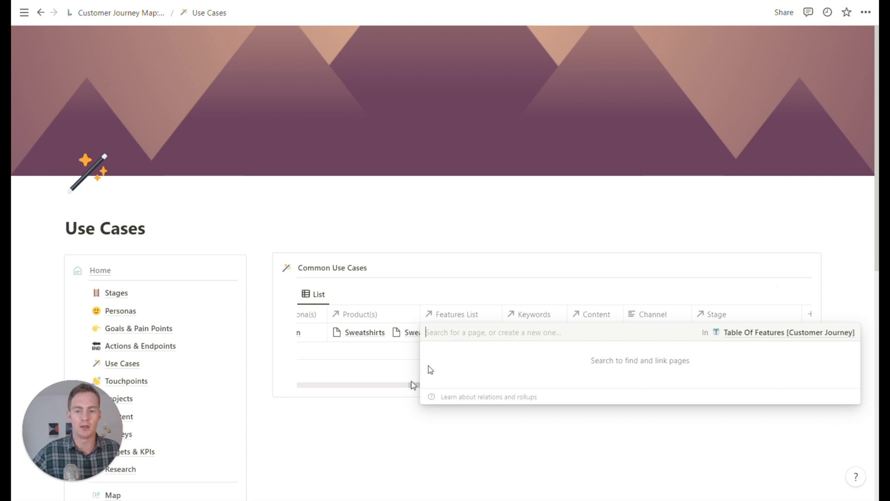
left_click(388, 434)
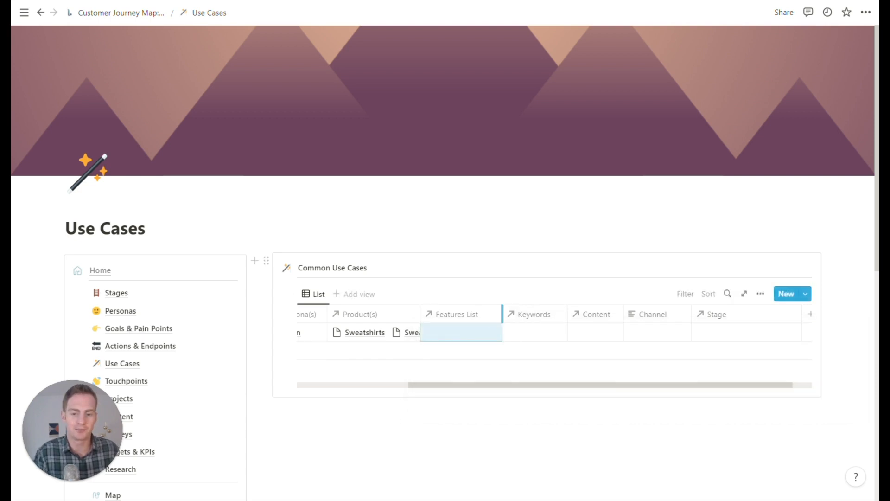
Step: Place the Keywords and Content columns before Features List, and slightly narrow the Features List and Name columns
left_click_drag(502, 320, 494, 320)
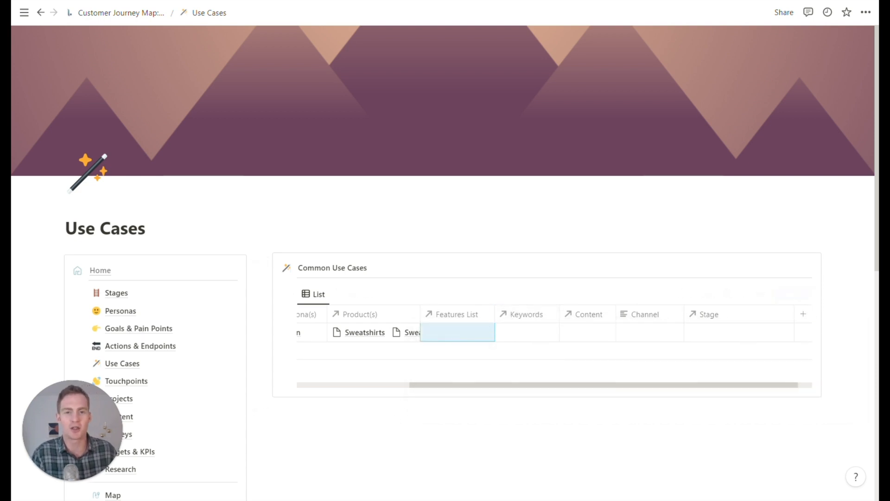
scroll(592, 324, "left", 5)
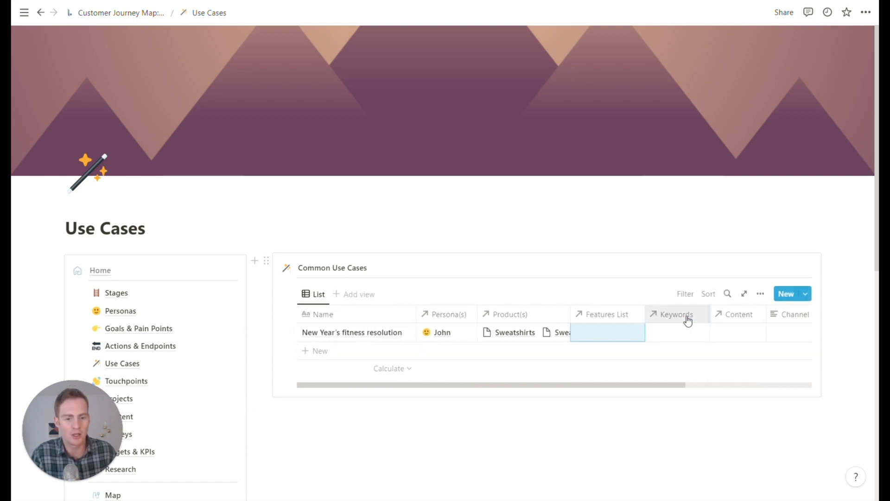
left_click_drag(686, 316, 621, 314)
left_click_drag(728, 318, 653, 320)
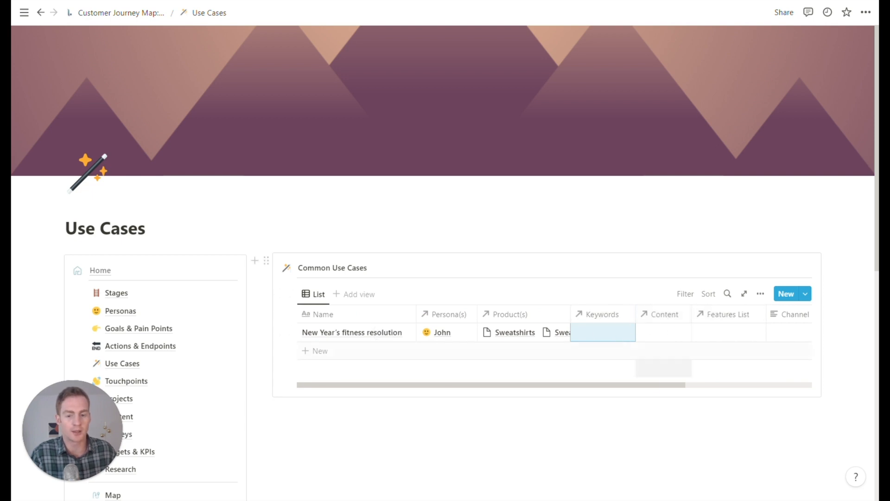
left_click(659, 427)
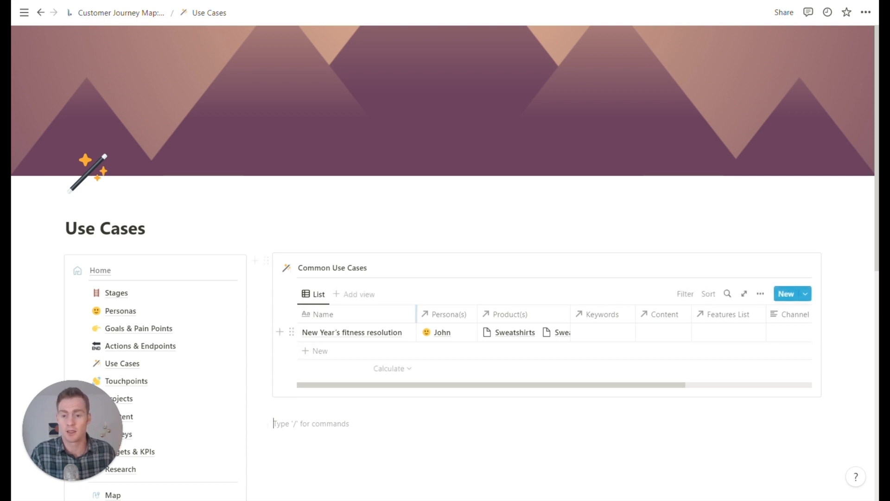
left_click_drag(416, 314, 407, 314)
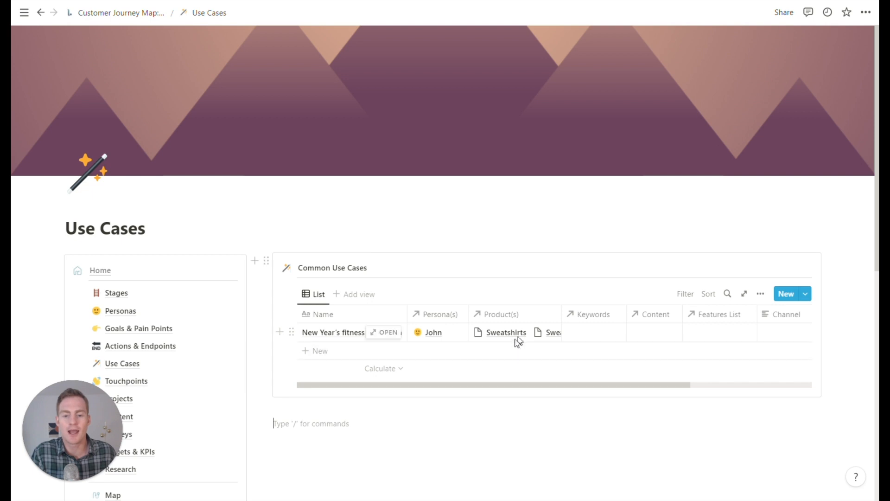
Step: Create the keyword "2023 athletic gear for men" in the Keywords Database and link it to the New Year's fitness resolution use case
left_click(597, 336)
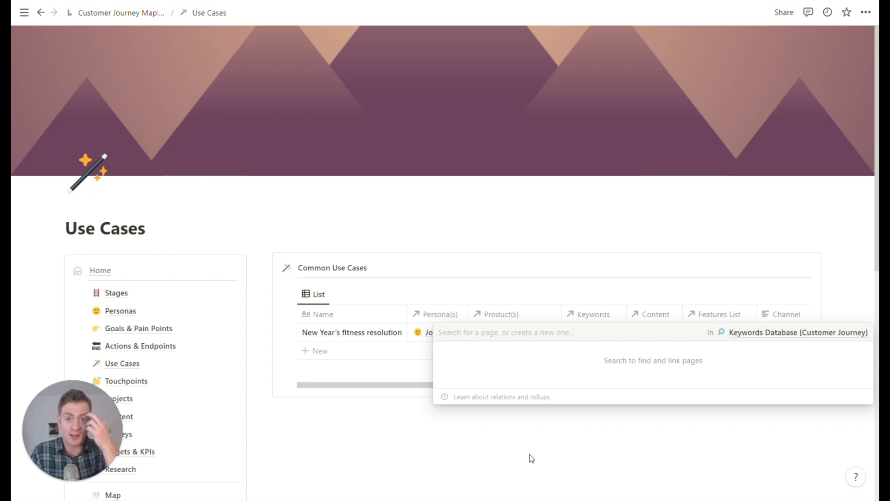
type("202")
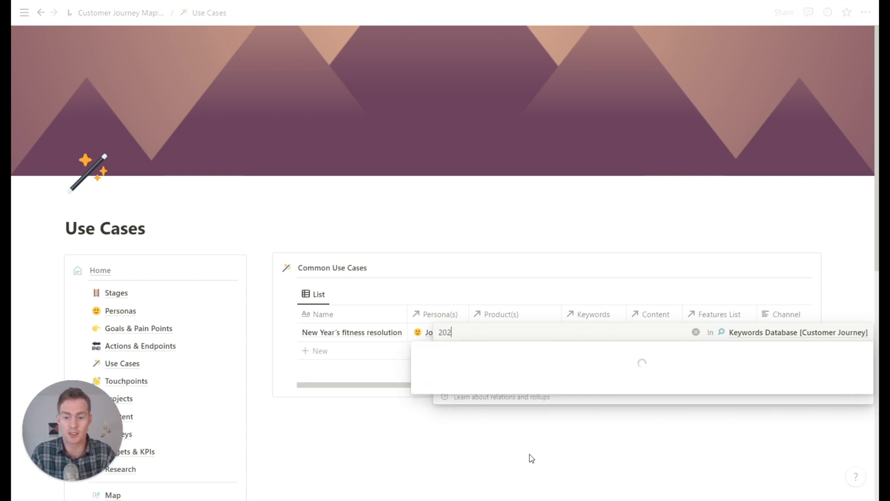
type("3 athletic o")
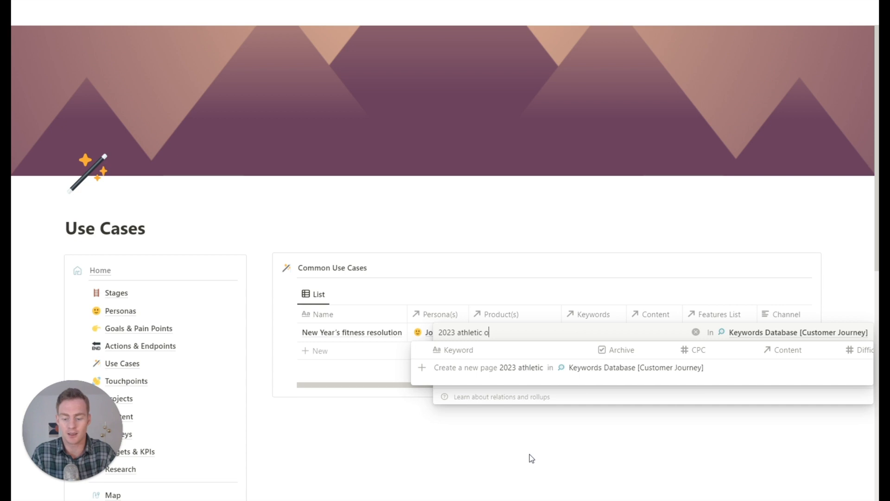
key("BackSpace")
type("gear for men")
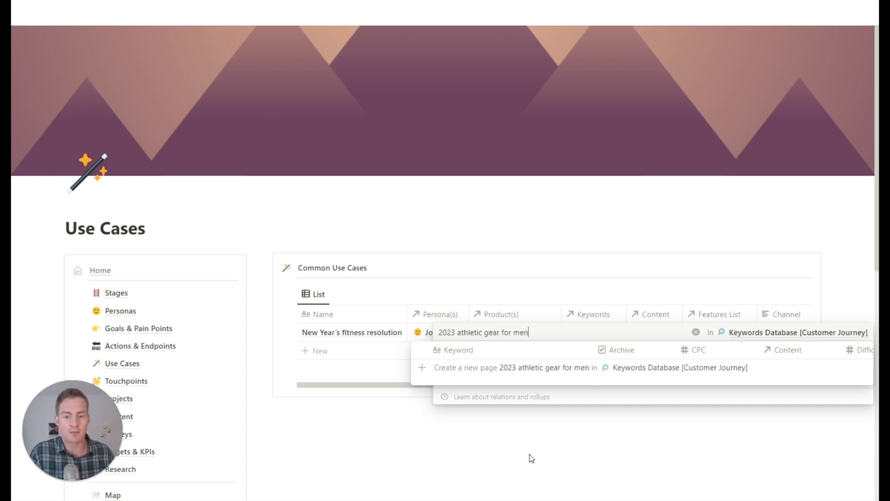
left_click(514, 369)
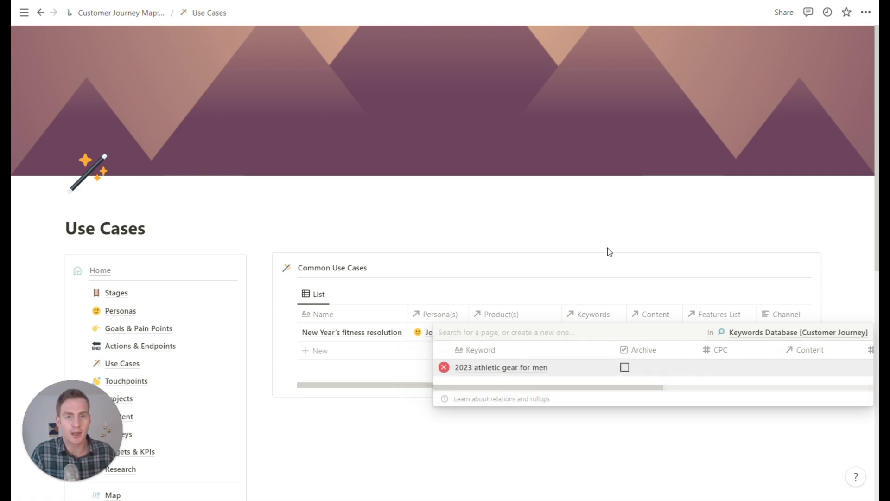
Step: Open the Keywords Database and examine the volume, difficulty and CPC fields for the 2023 athletic gear for men keyword
left_click(784, 342)
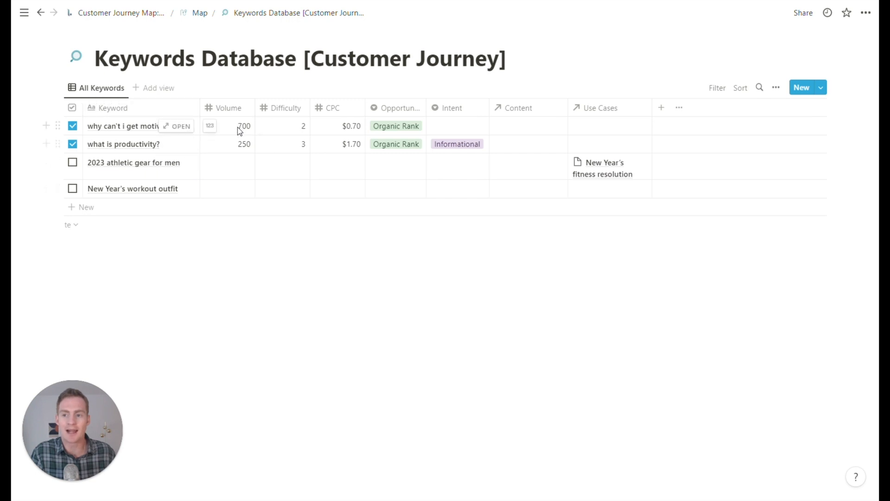
left_click(234, 174)
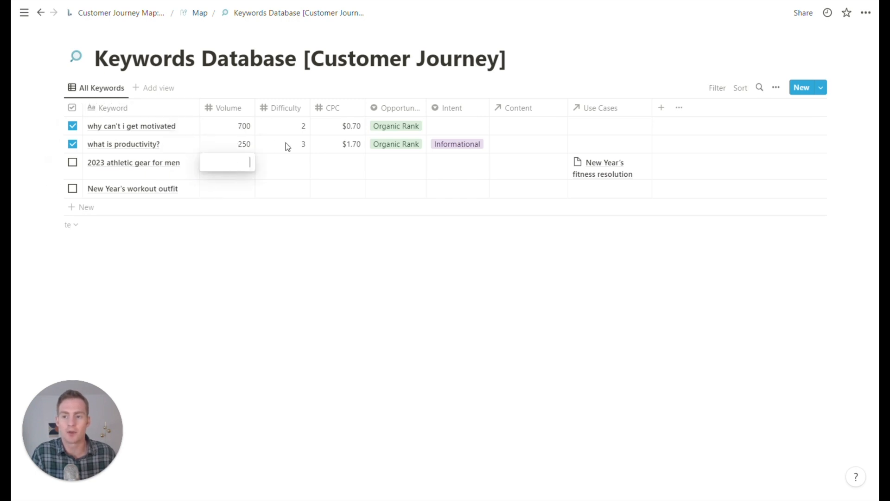
left_click(339, 172)
left_click(340, 173)
left_click(380, 317)
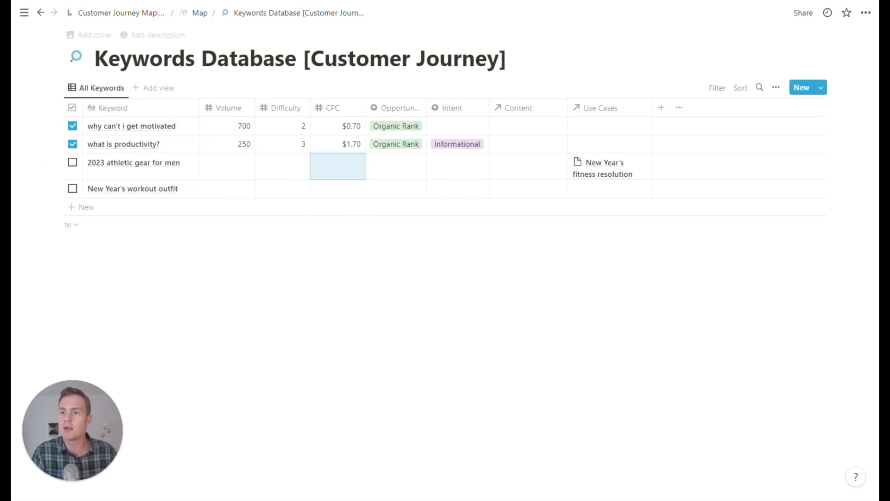
Step: Review the goals, endpoints and pain points on the Goals & Pain Points page, and return to the Use Cases page
left_click(139, 18)
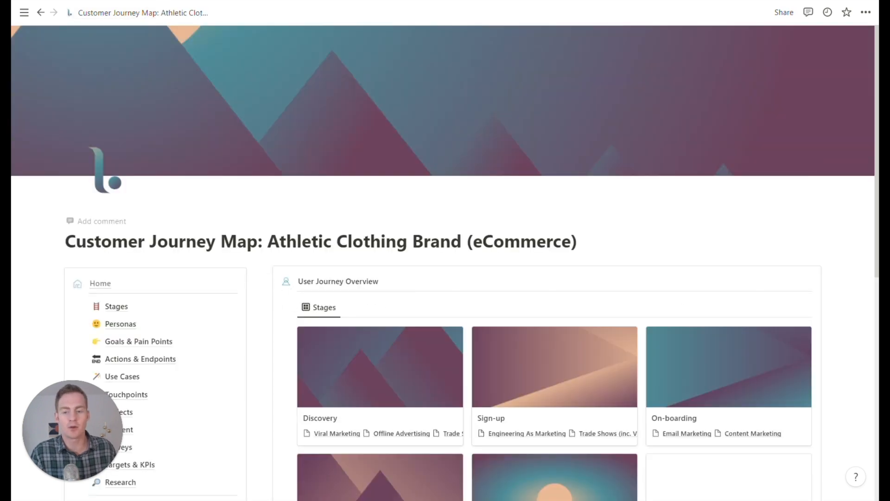
scroll(147, 330, "down", 2)
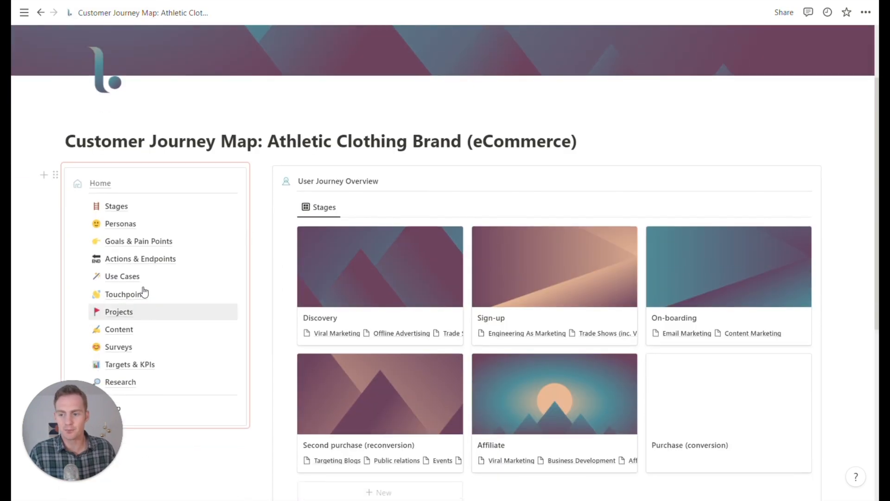
left_click(138, 242)
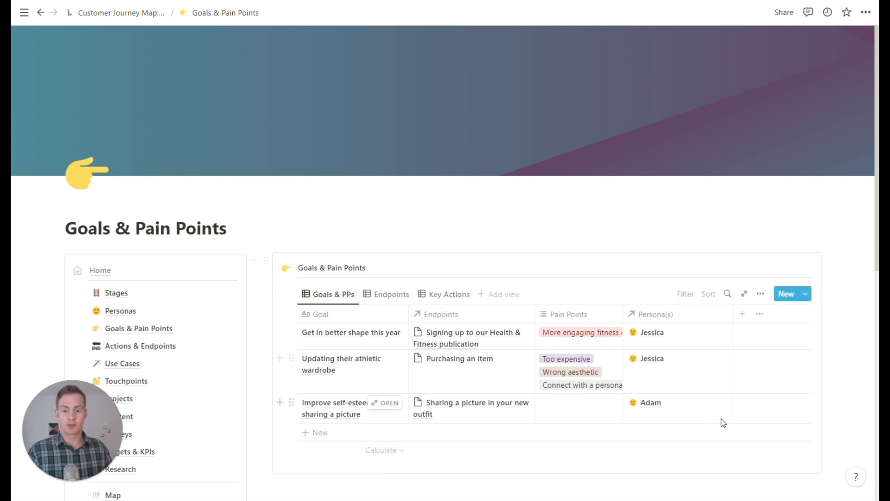
scroll(148, 338, "down", 1)
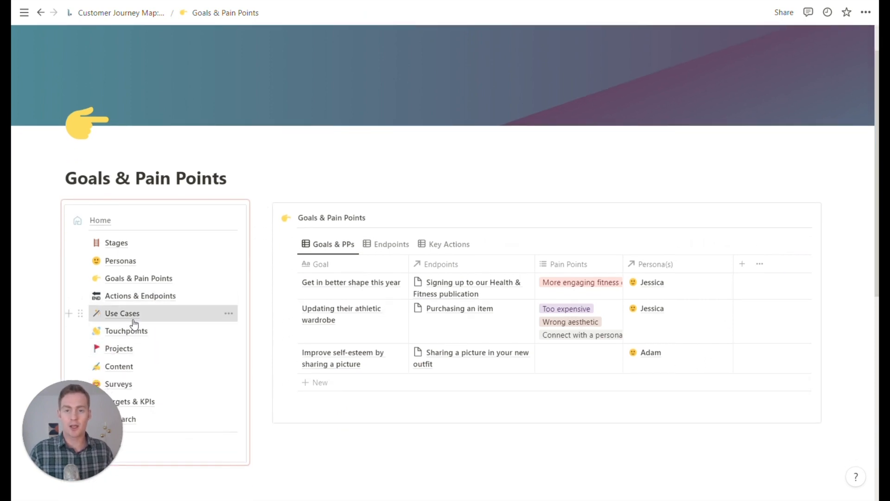
left_click(122, 312)
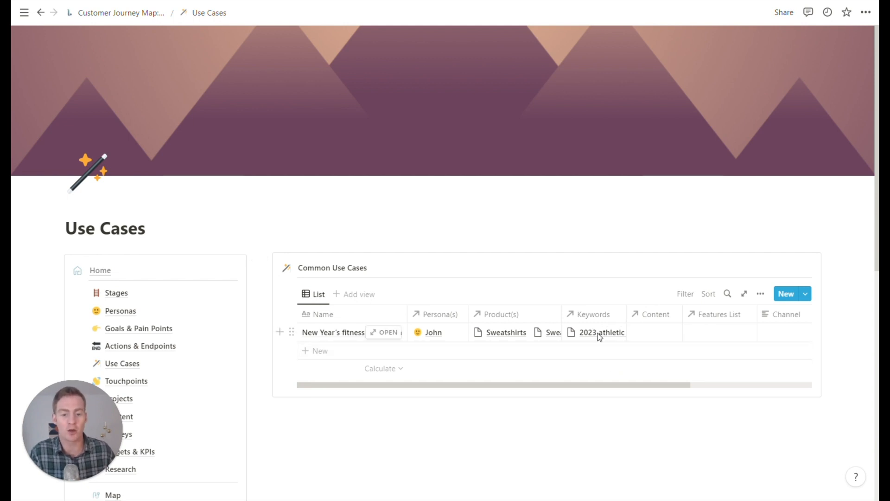
Step: Create the content page "New Year's Fit & Comfy Sweathshirts For 2023" in the Content Database and link it to the New Year's fitness resolution use case
left_click(650, 333)
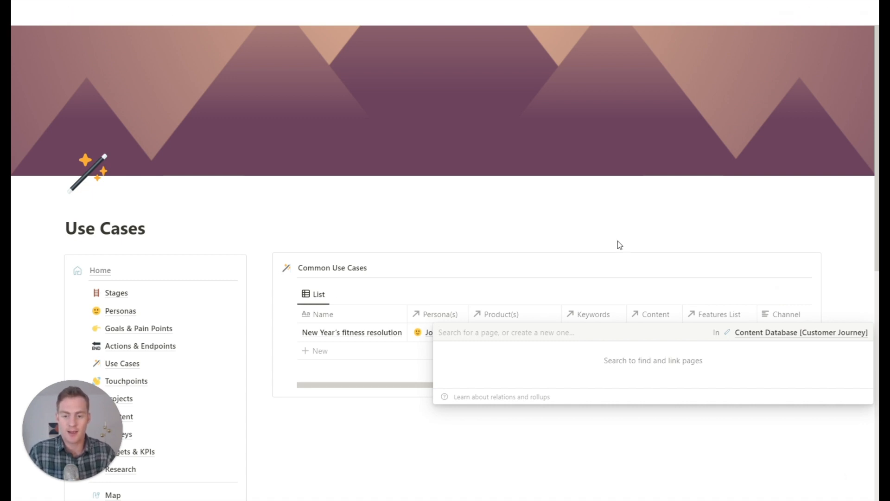
type("New Year's")
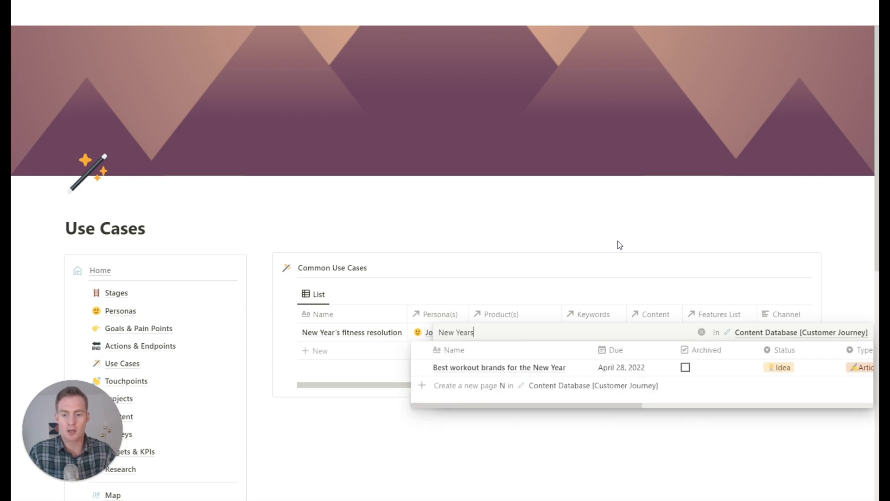
key("BackSpace")
type("'s Sweathshirts")
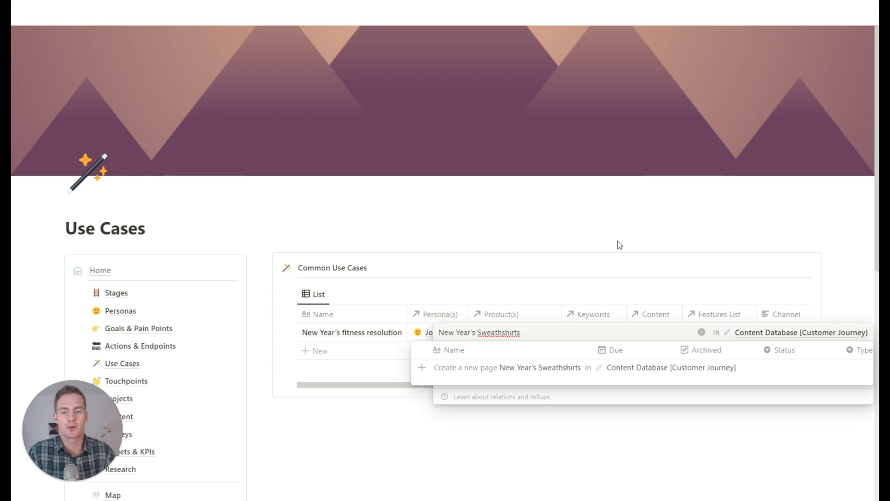
key("ctrl+Left")
type("Fit")
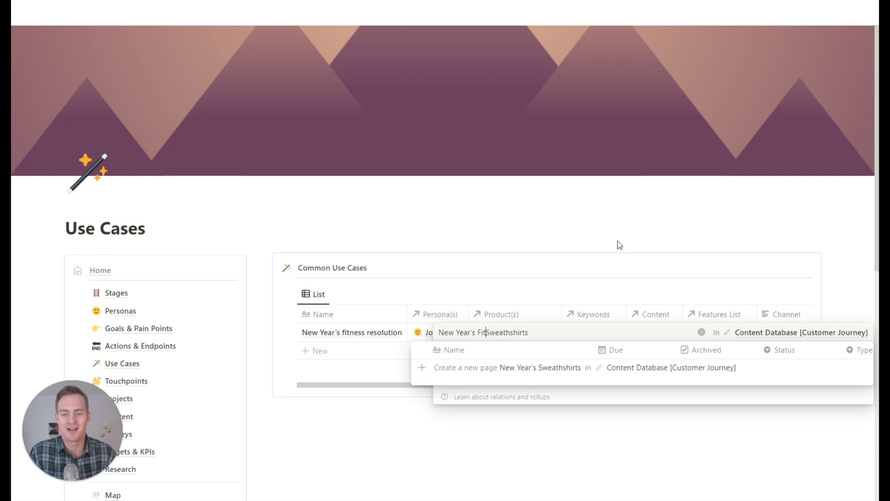
type(" & Comfy")
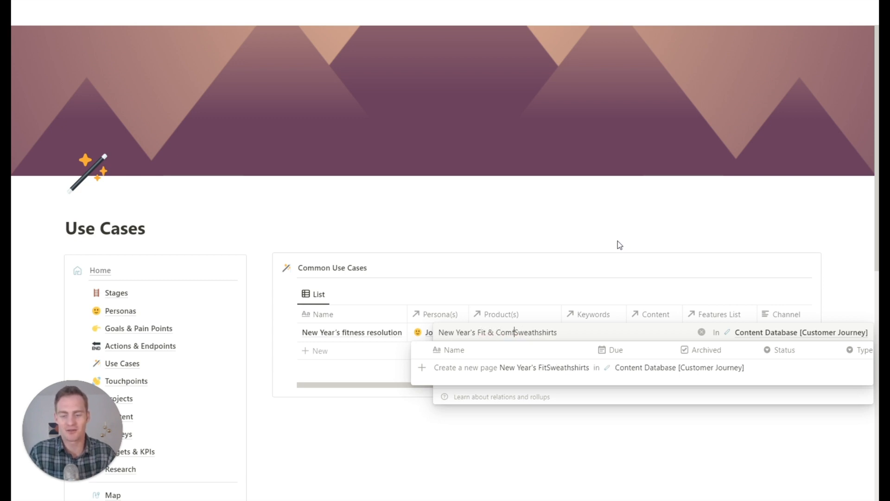
key("End")
type("For 2023")
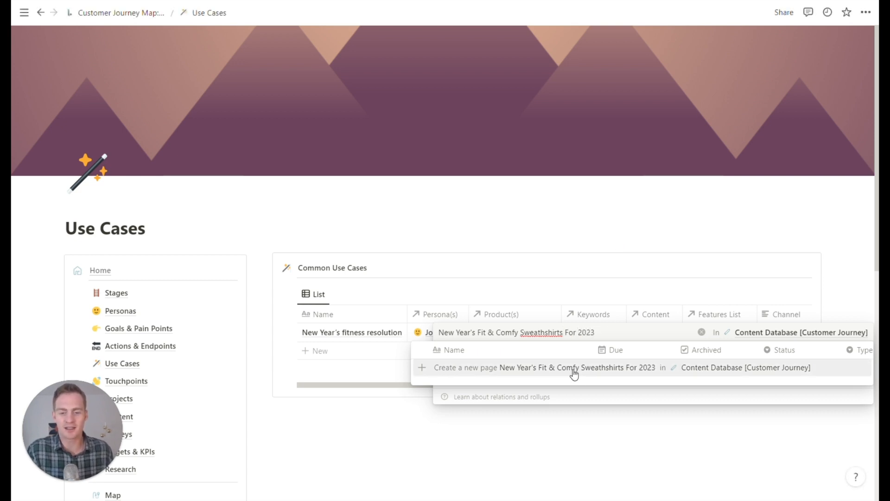
left_click(616, 368)
key("Escape")
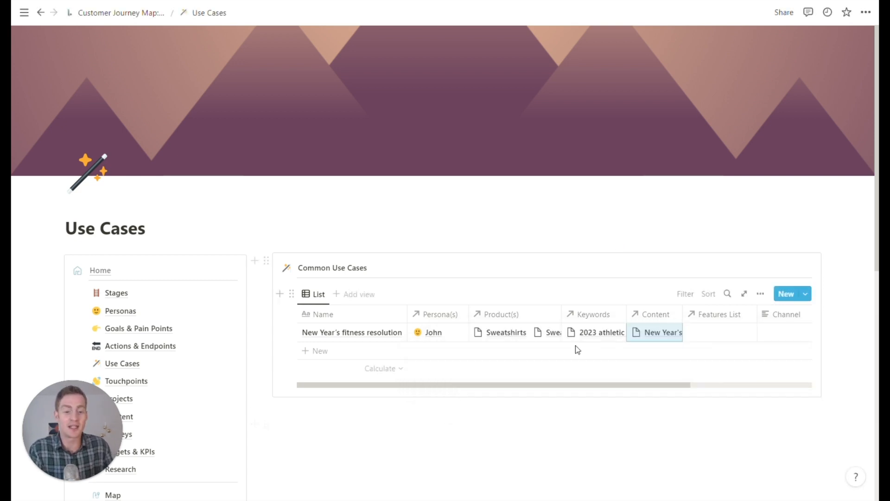
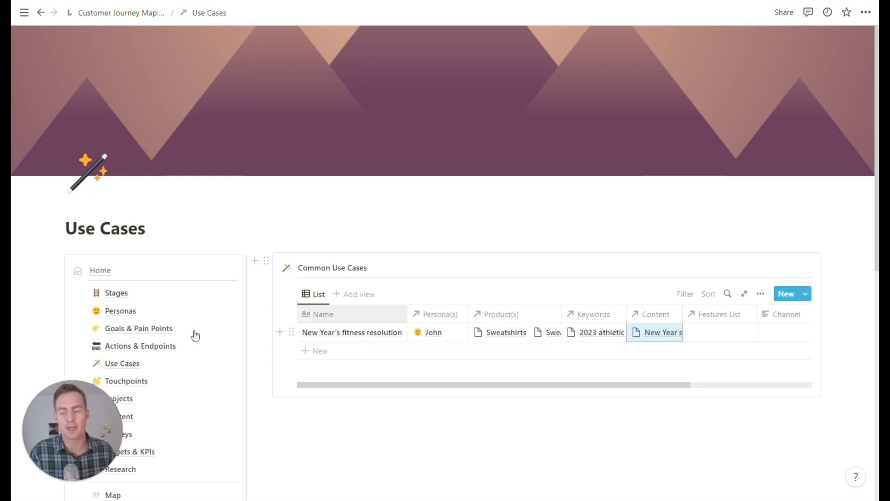
Step: Examine the Calendar, Content Ideas, Topics and Keywords views on the Content page for the new article
scroll(113, 341, "down", 4)
left_click(118, 218)
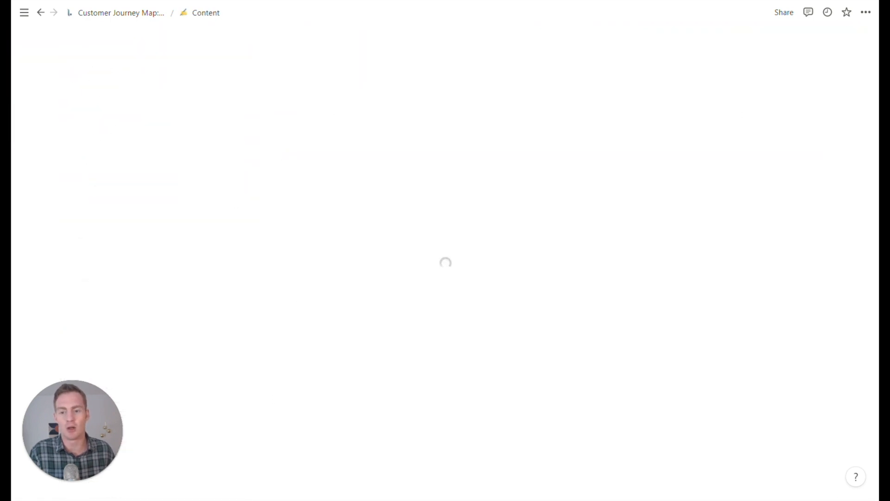
scroll(464, 185, "down", 1)
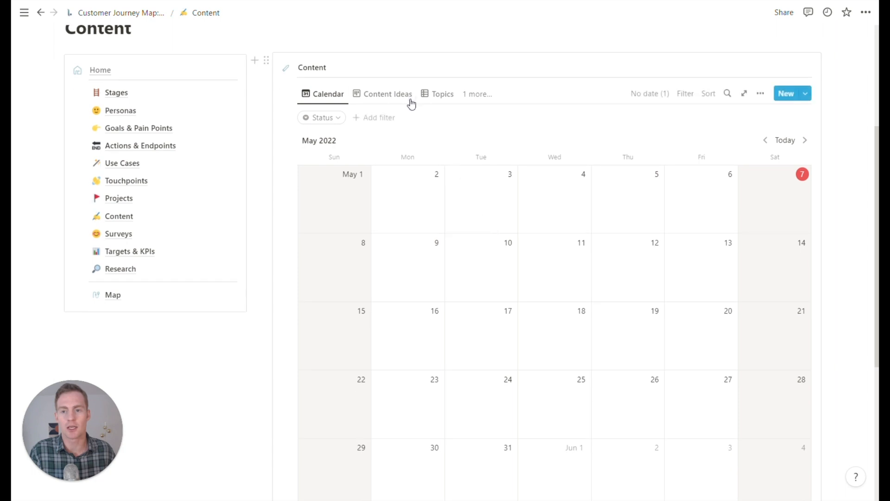
left_click(411, 98)
left_click(433, 96)
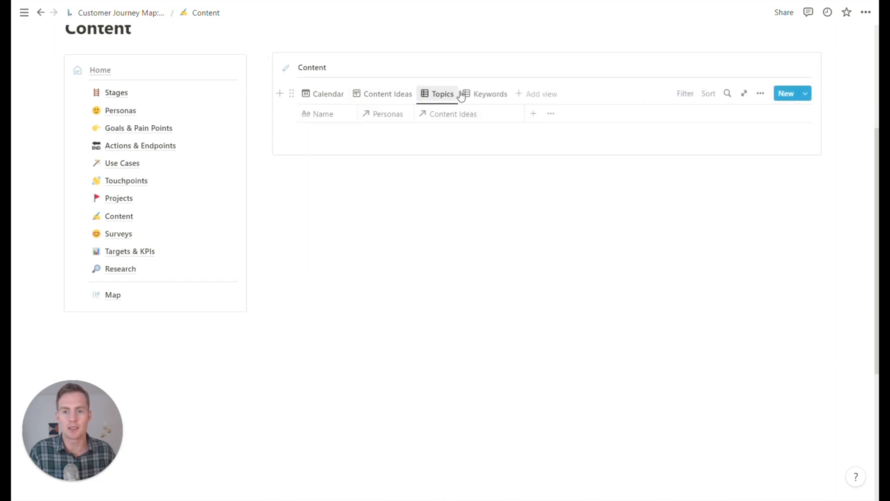
left_click(467, 96)
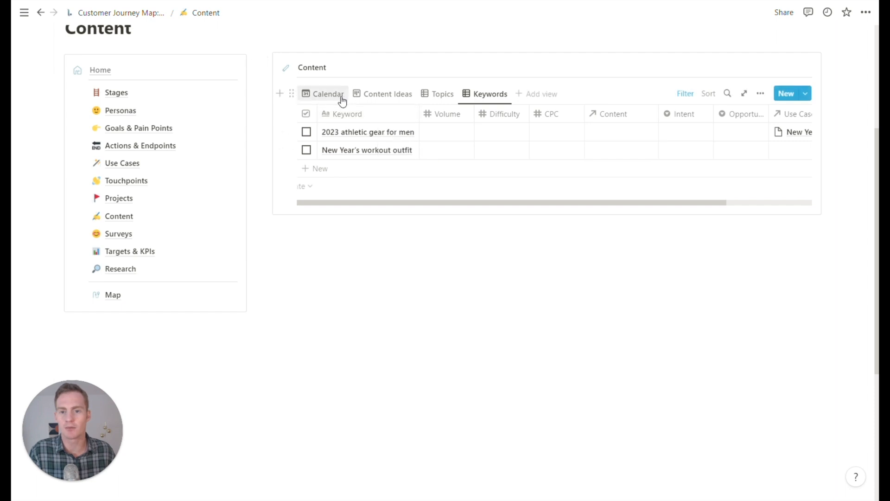
scroll(645, 123, "right", 1)
scroll(653, 124, "left", 1)
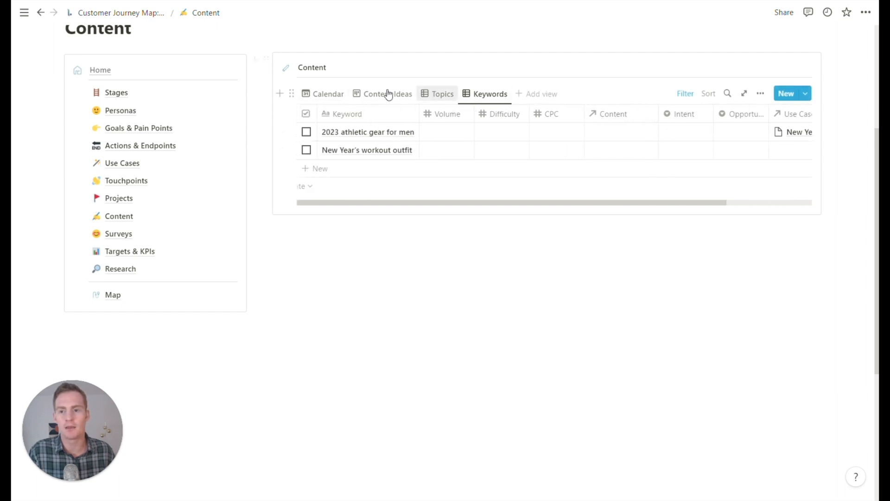
left_click(324, 94)
scroll(650, 211, "down", 3)
scroll(630, 220, "up", 5)
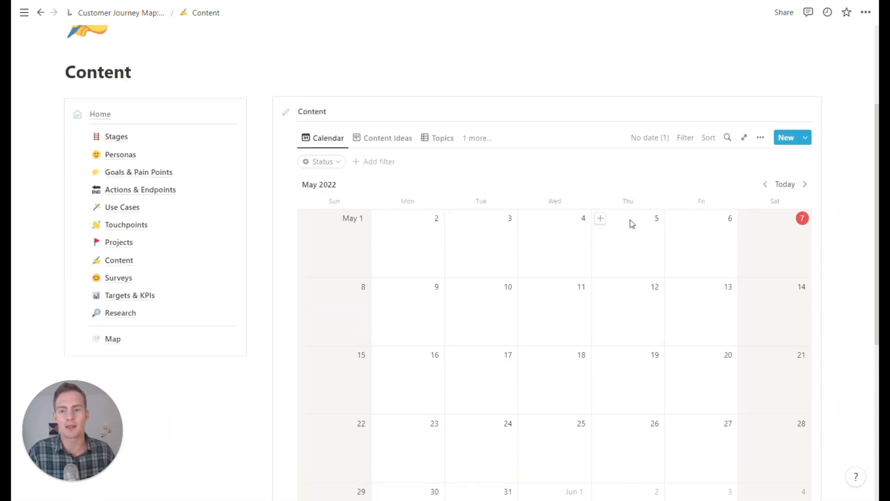
scroll(454, 274, "down", 1)
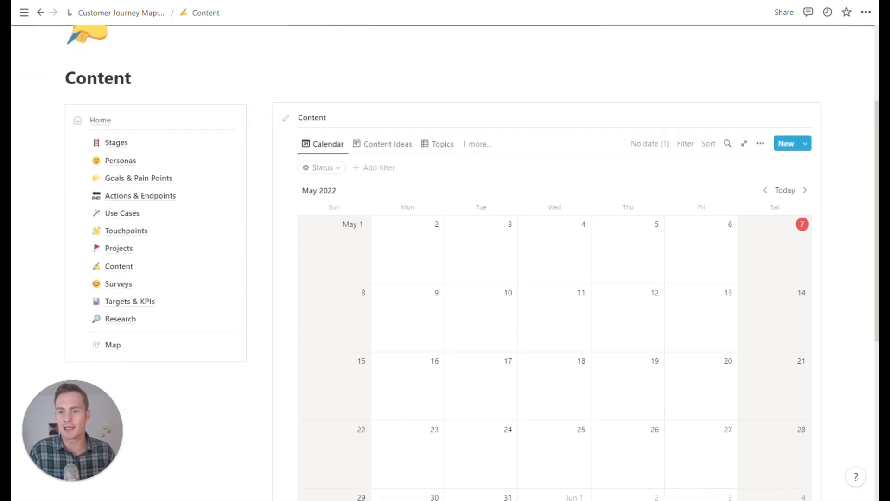
left_click(378, 146)
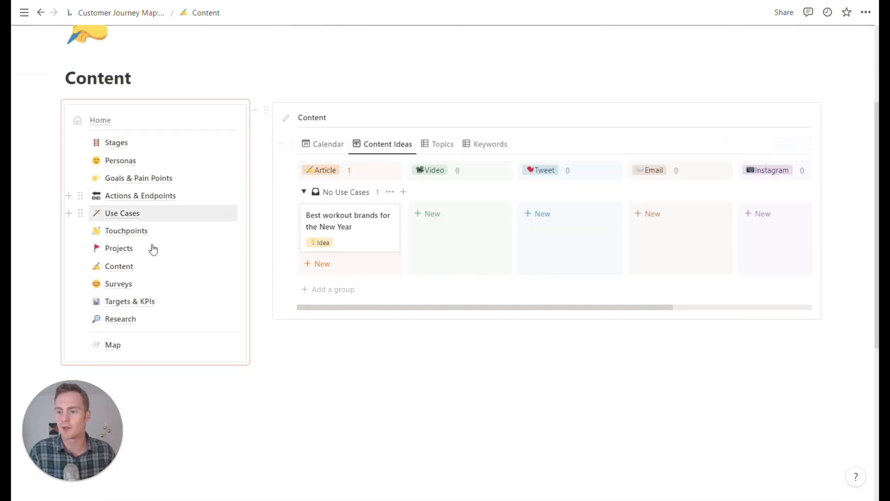
Step: Recheck the content linked on the Use Cases page, and open the Content Database listed on the Map page
left_click(130, 344)
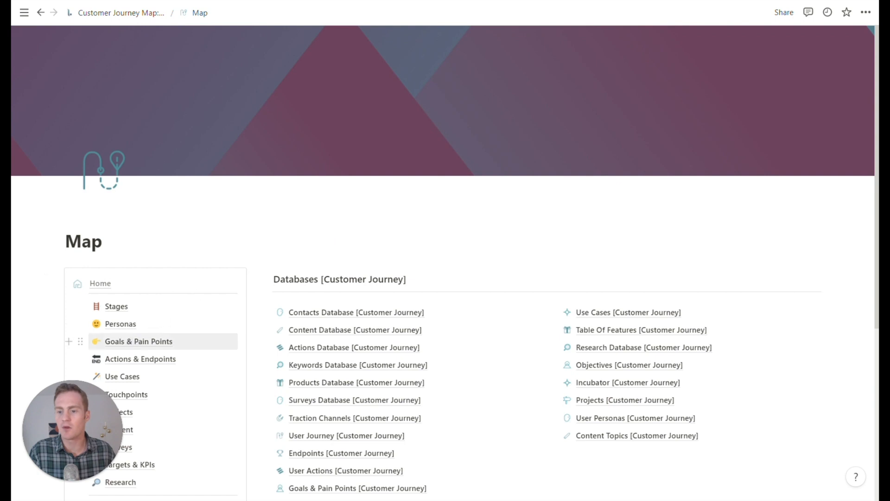
scroll(129, 343, "down", 1)
left_click(122, 326)
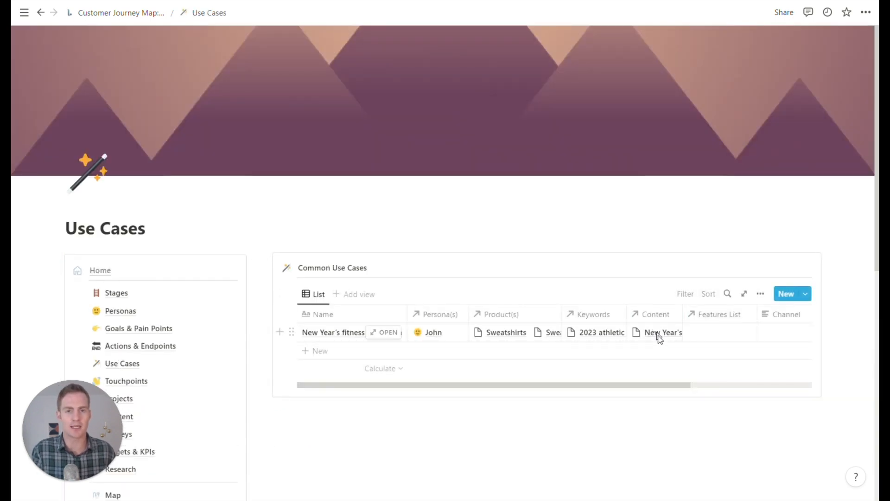
scroll(175, 296, "down", 3)
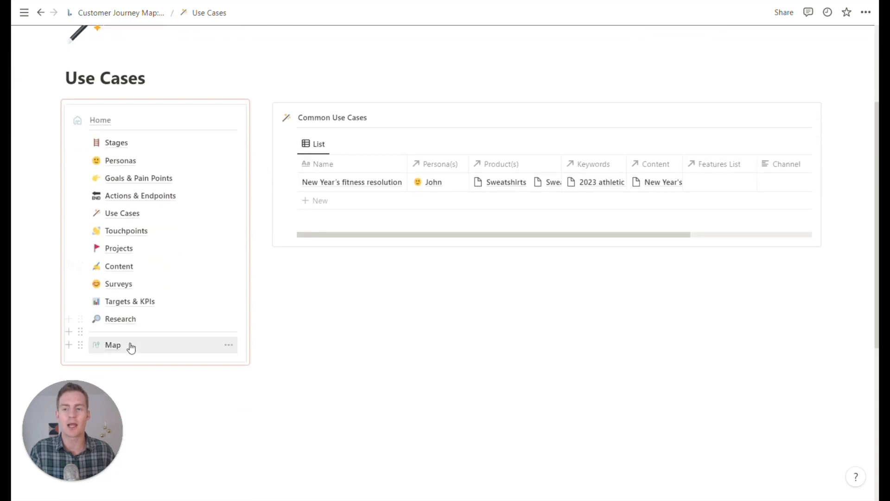
left_click(132, 345)
scroll(651, 152, "down", 3)
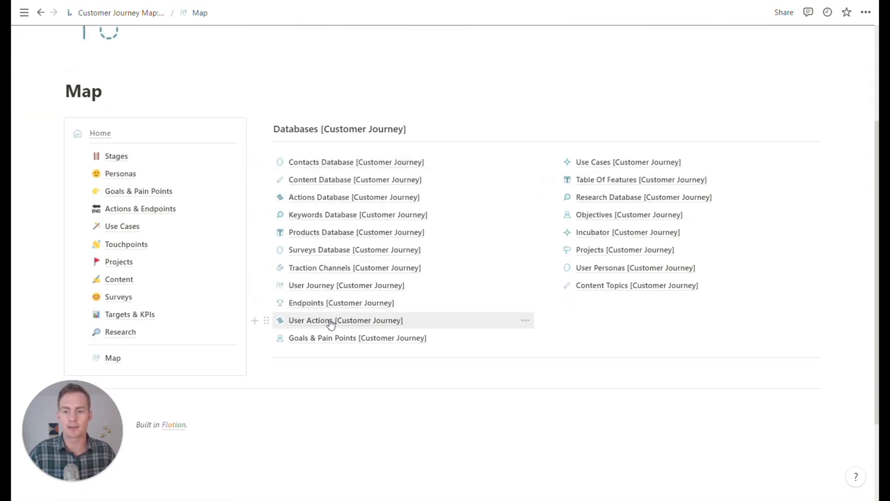
left_click(328, 181)
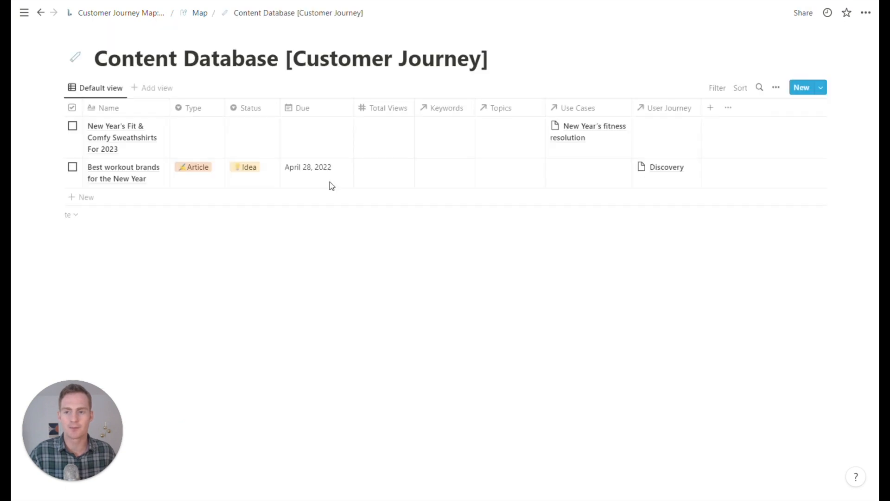
Step: Give the New Year's Fit & Comfy Sweathshirts content a due date of May 12, 2022, the status Idea and the type Article
left_click(336, 135)
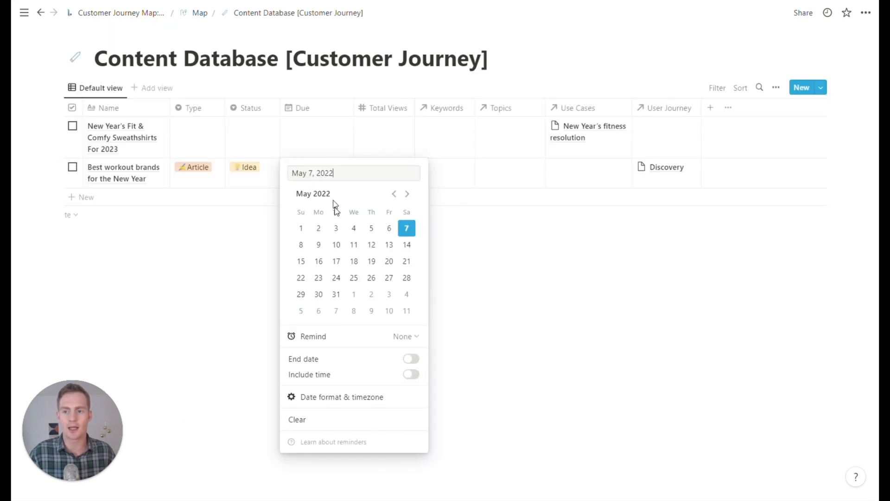
left_click(370, 244)
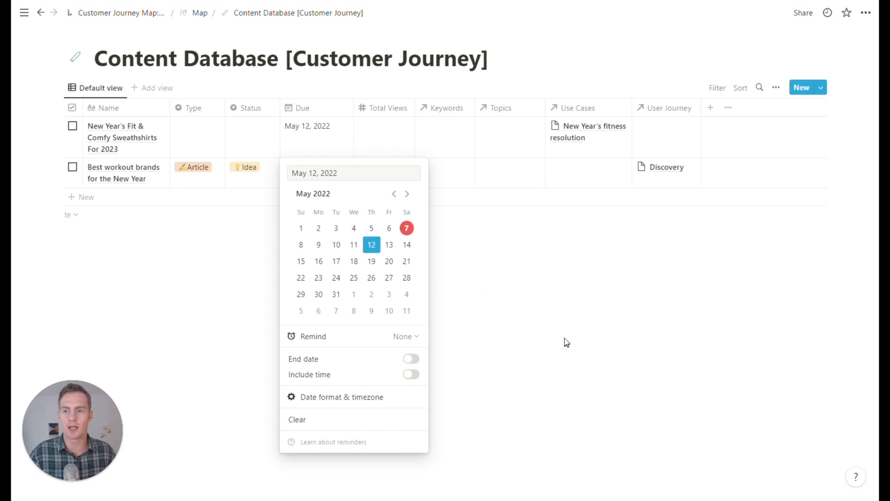
left_click(564, 342)
left_click(262, 139)
left_click(265, 159)
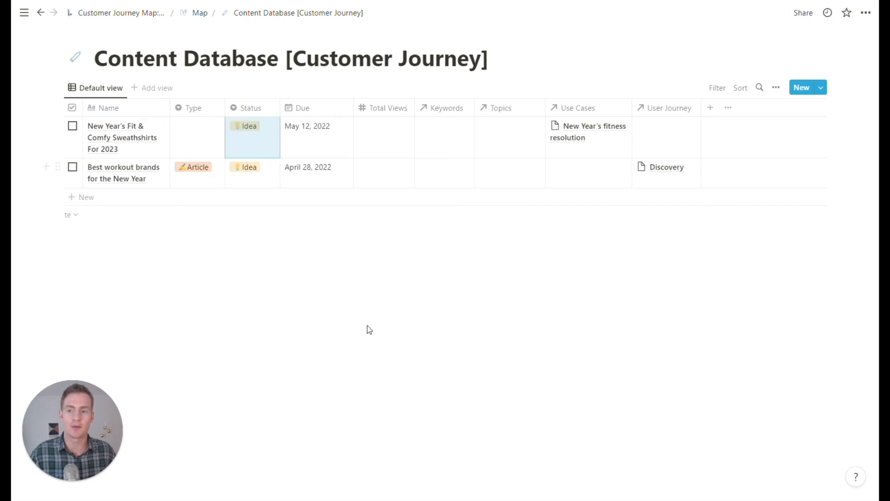
left_click(202, 140)
left_click(212, 176)
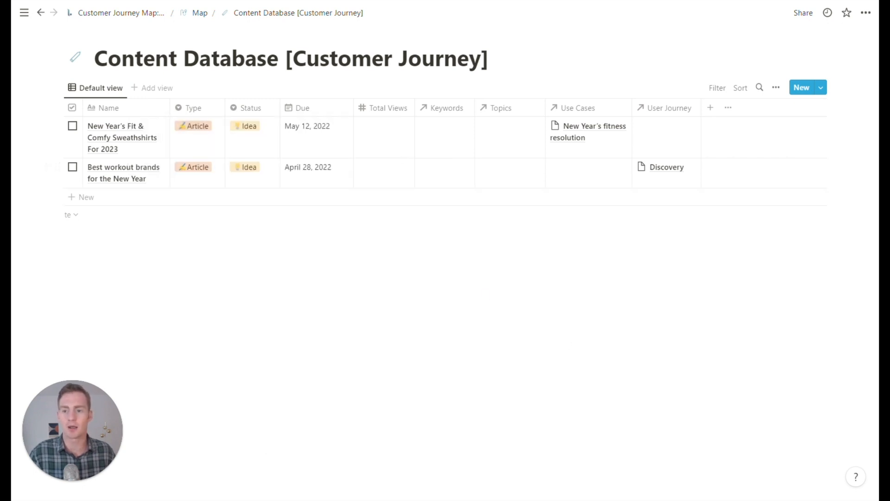
Step: Return to the Content page and check the new article in the Content Ideas and Calendar views, also viewing Topics and Keywords
left_click(160, 14)
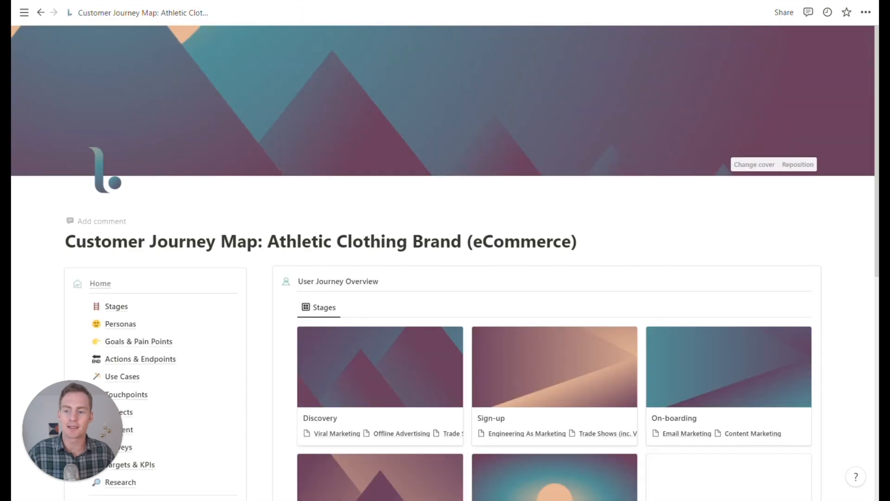
scroll(215, 242, "down", 4)
left_click(139, 228)
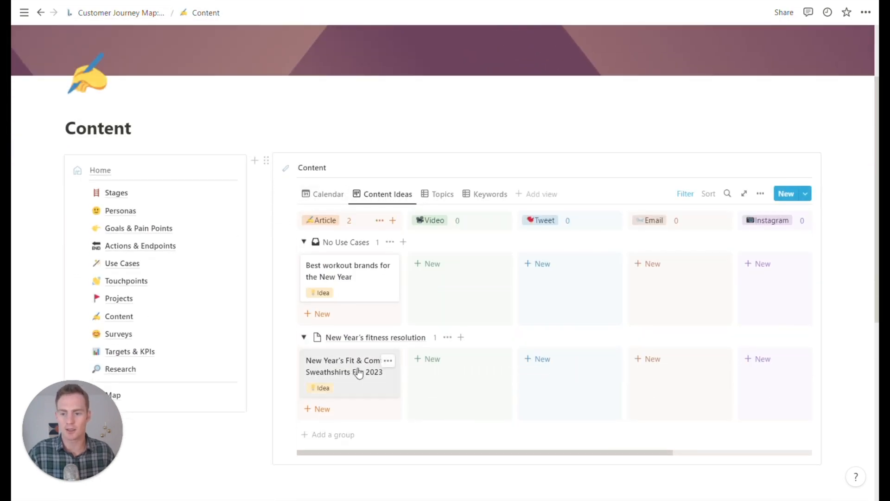
left_click(325, 193)
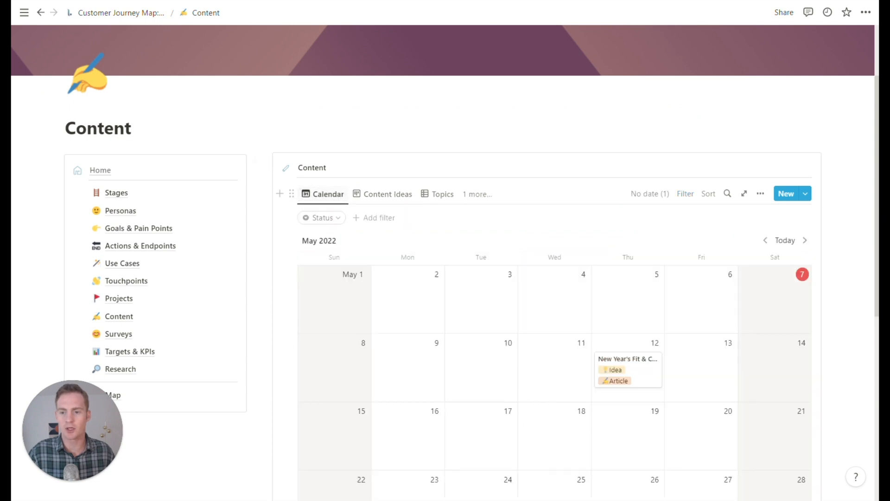
scroll(611, 284, "down", 2)
scroll(611, 284, "down", 3)
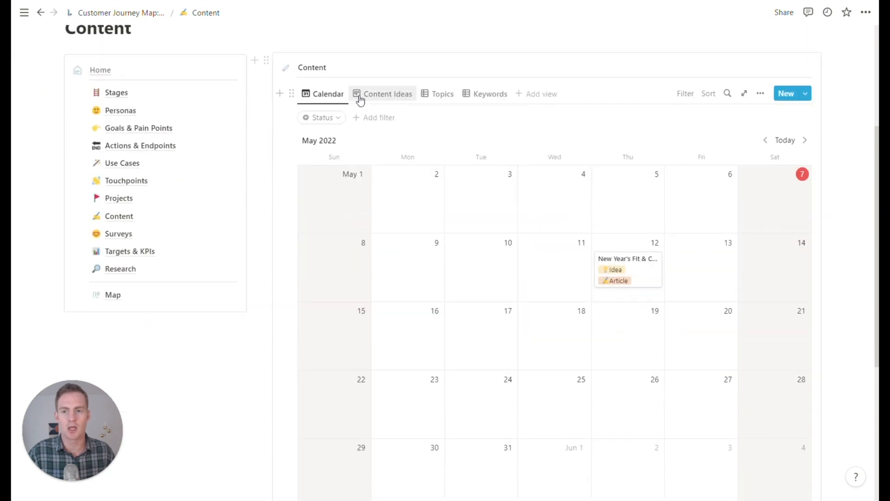
left_click(429, 97)
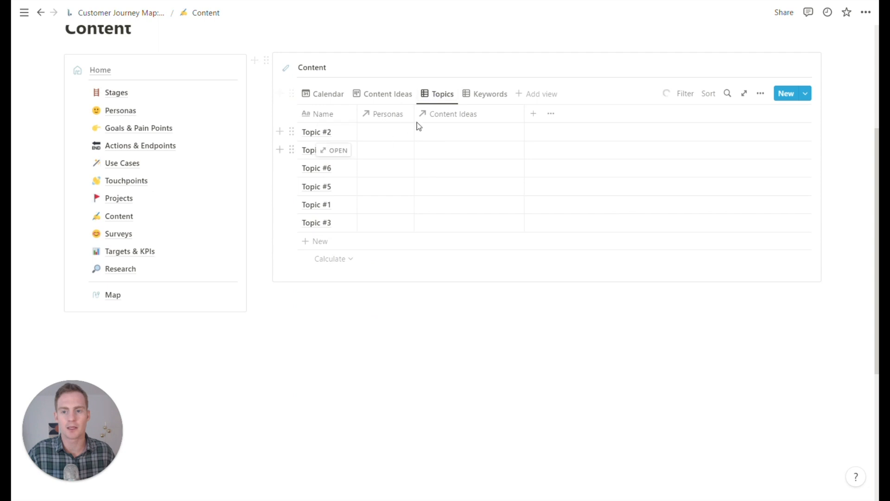
left_click(479, 98)
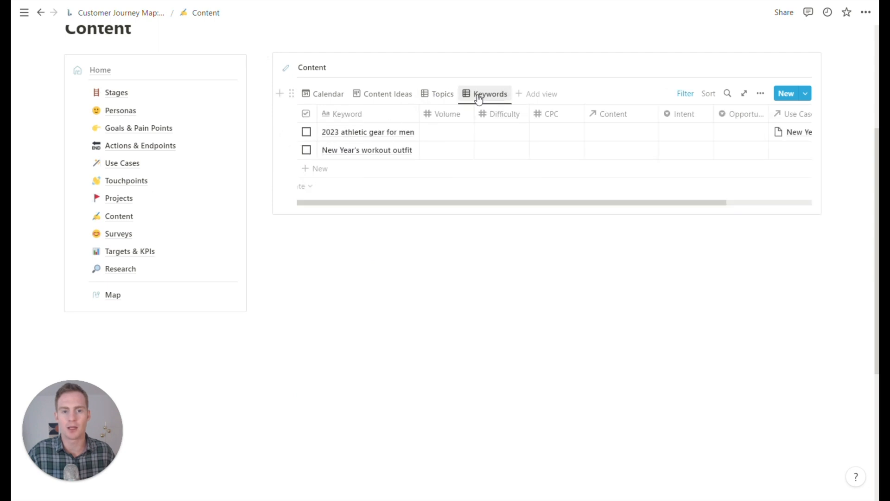
left_click(342, 95)
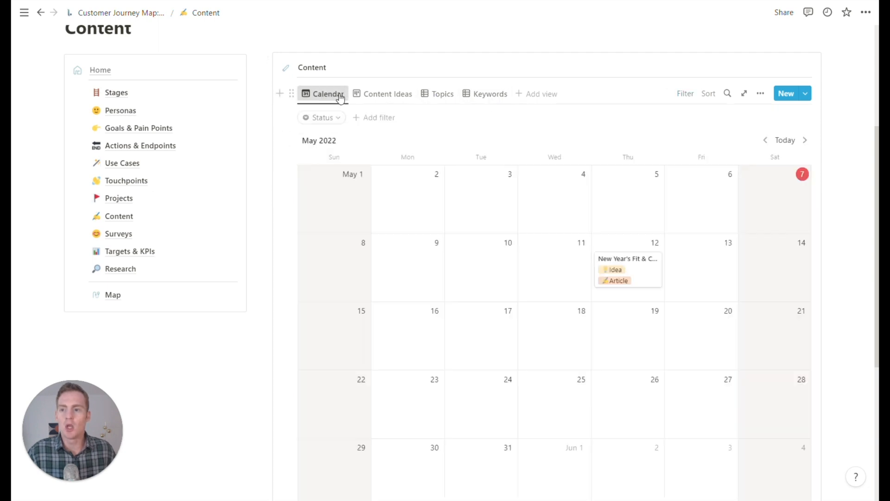
Step: Open the Goals & Pain Points page and review the goals with their endpoints, pain points and personas
left_click(135, 129)
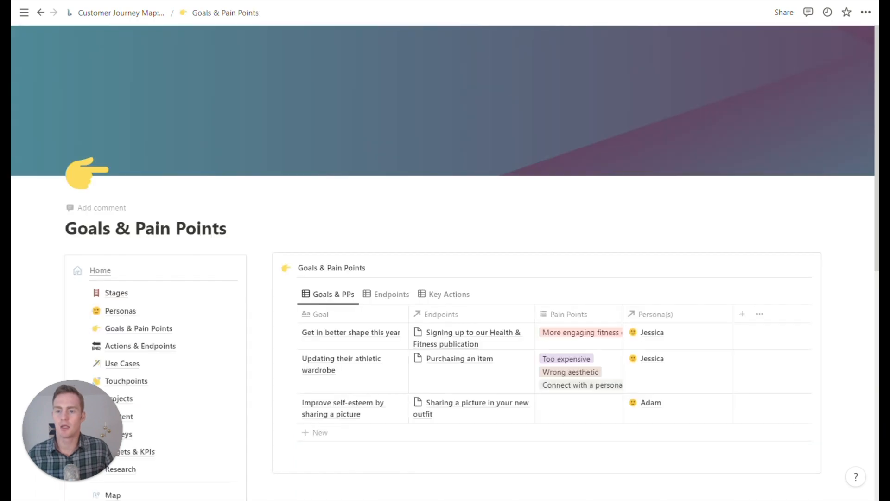
scroll(343, 267, "down", 2)
scroll(389, 278, "up", 2)
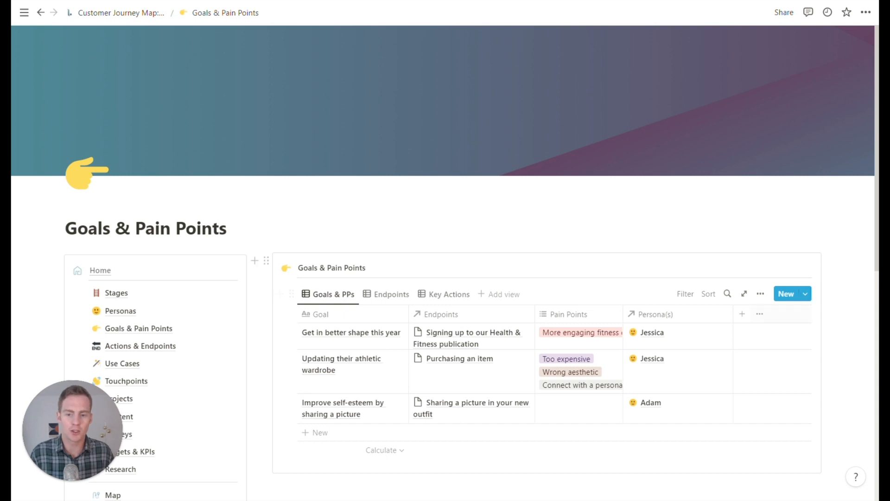
scroll(648, 292, "down", 2)
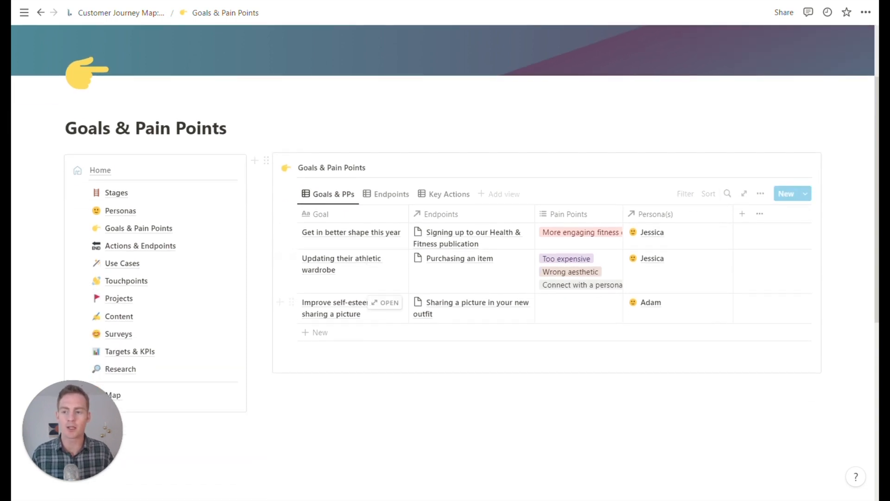
Step: Review the Use Cases, Surveys and Stages pages, checking the linked use case data, survey statuses and user journey stages
left_click(151, 262)
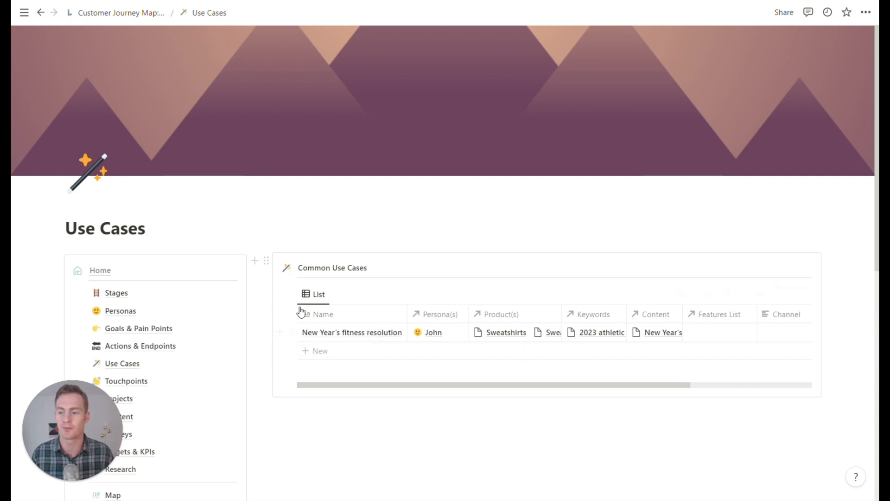
scroll(394, 235, "down", 5)
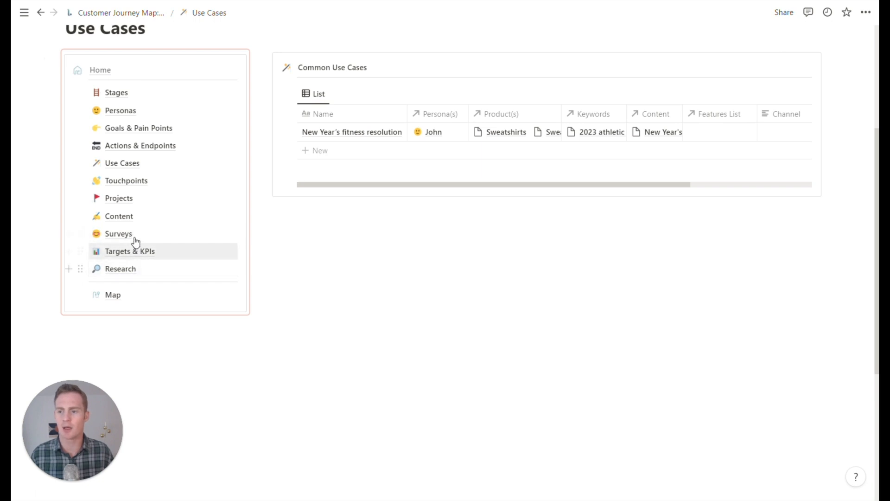
left_click(134, 236)
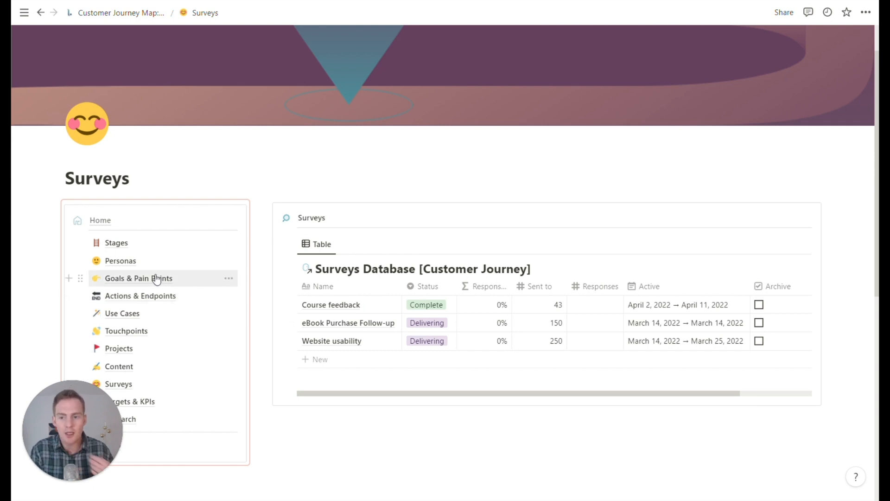
left_click(117, 243)
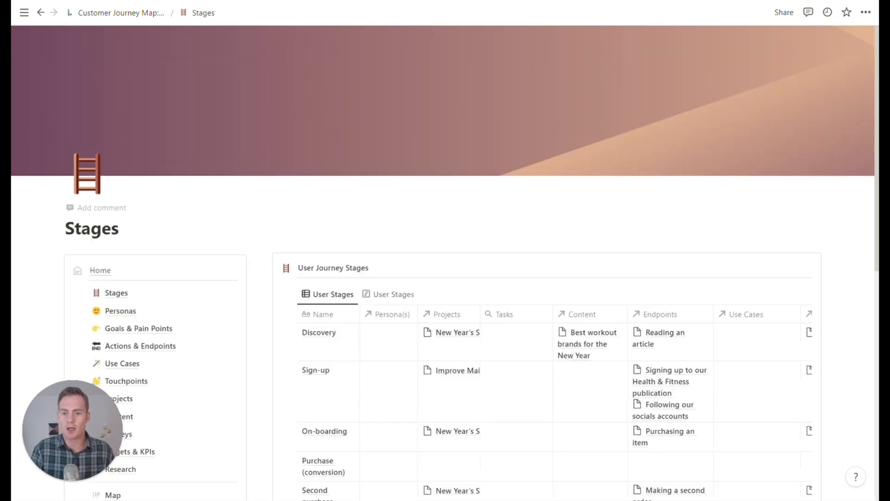
scroll(449, 225, "down", 3)
scroll(449, 225, "down", 2)
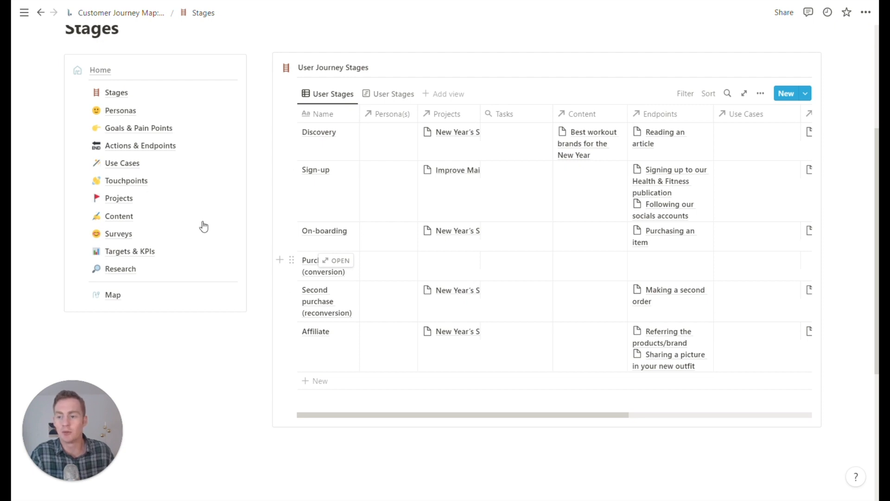
Step: On the Projects page's Timeline view, rename the Community group to Customer Success
left_click(139, 199)
scroll(324, 211, "down", 3)
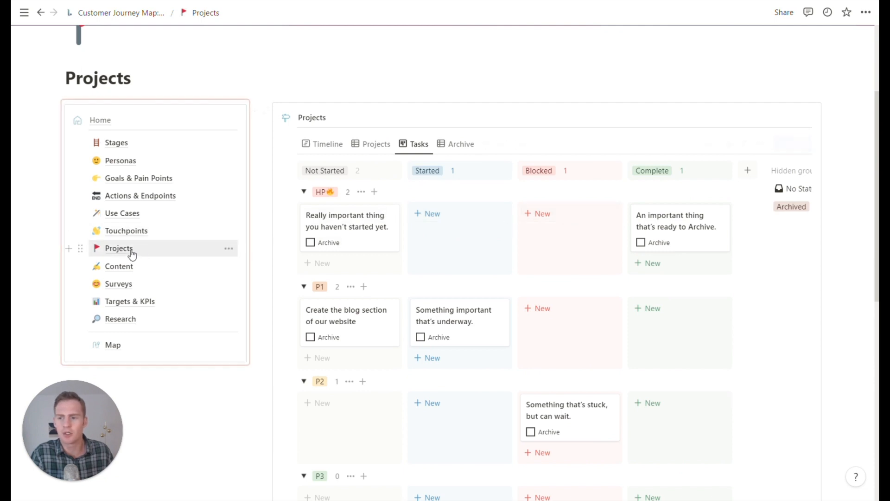
left_click(376, 145)
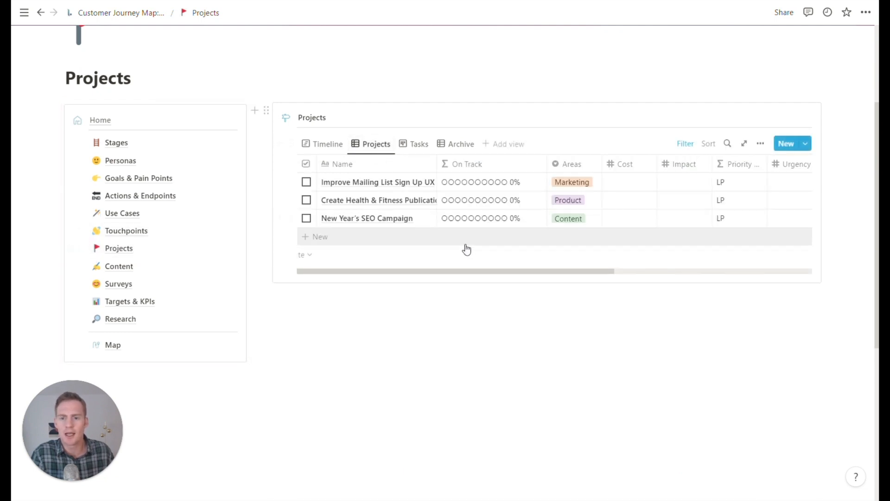
left_click(324, 144)
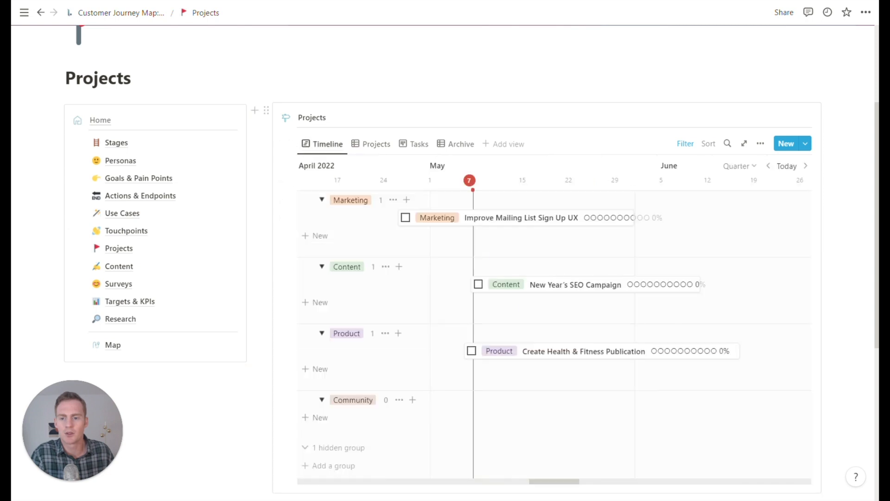
left_click(364, 405)
type("Cus")
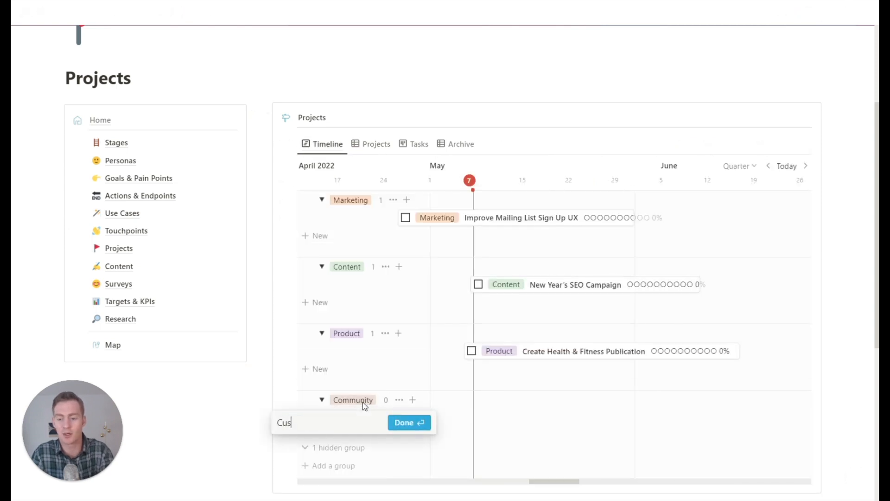
type("tomer Success")
key("Return")
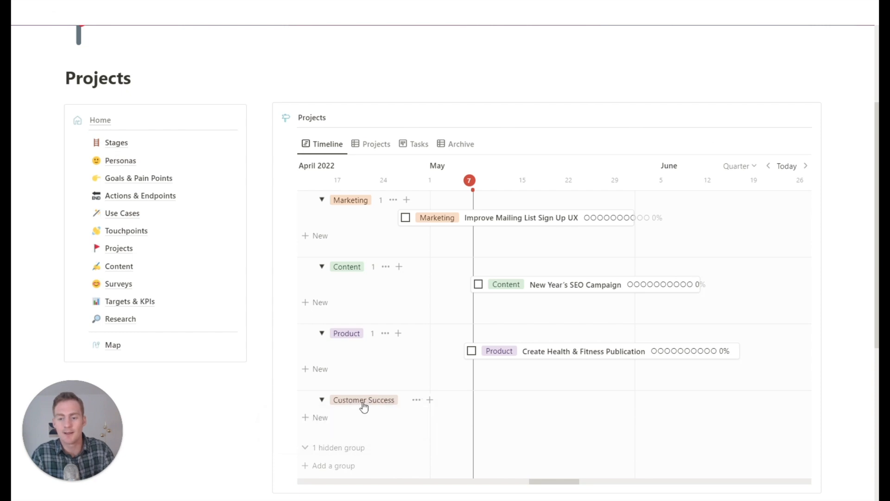
Step: Add a Customer Success project named First Purchase Feedback Survey, running May 8 to May 21, 2022
left_click(483, 424)
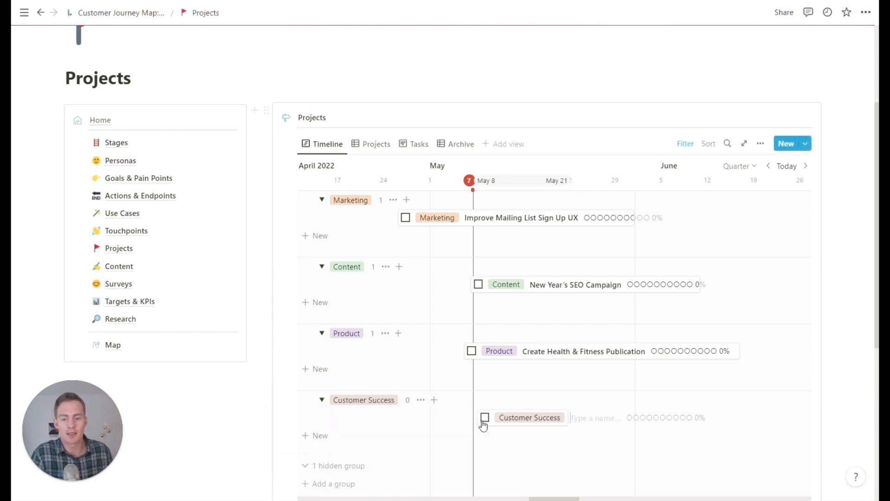
left_click(523, 420)
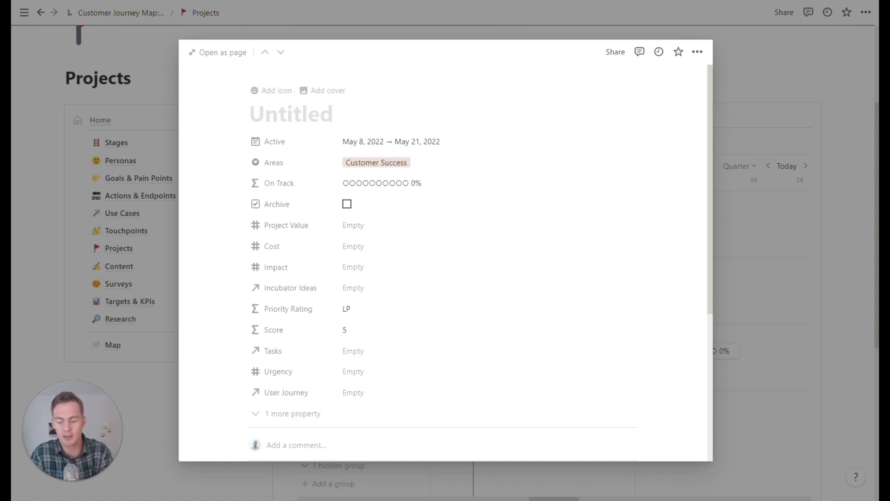
type("First Purcahs")
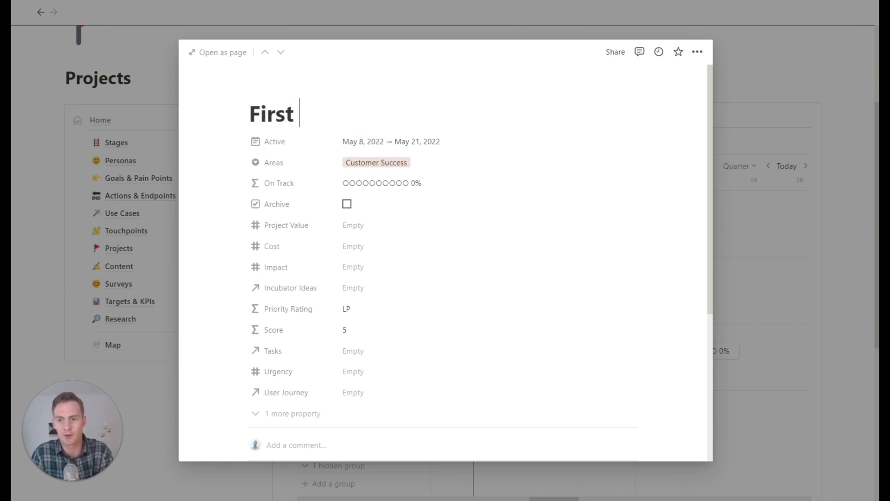
key("BackSpace")
key("BackSpace")
key("BackSpace")
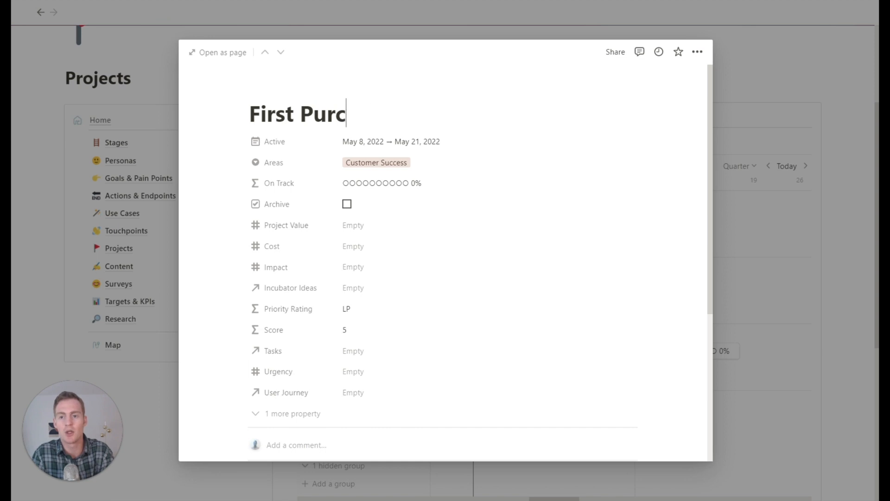
type("hase Feedbak")
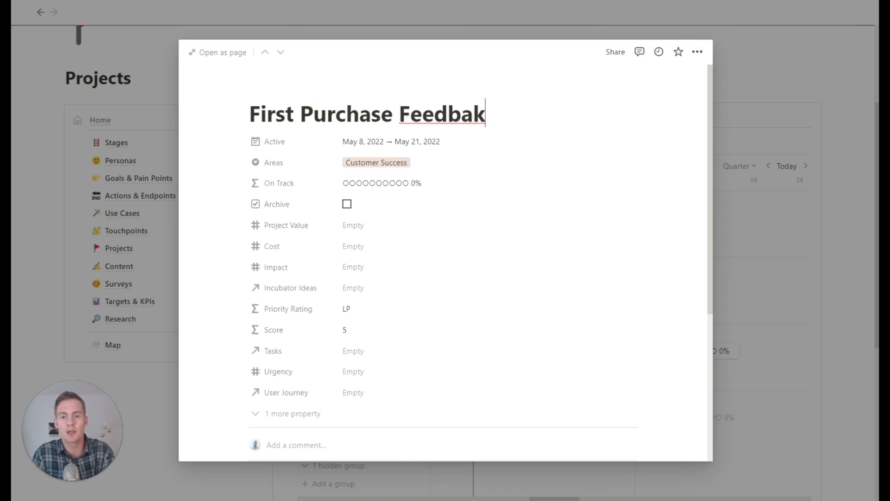
key("BackSpace")
type("ck Survey")
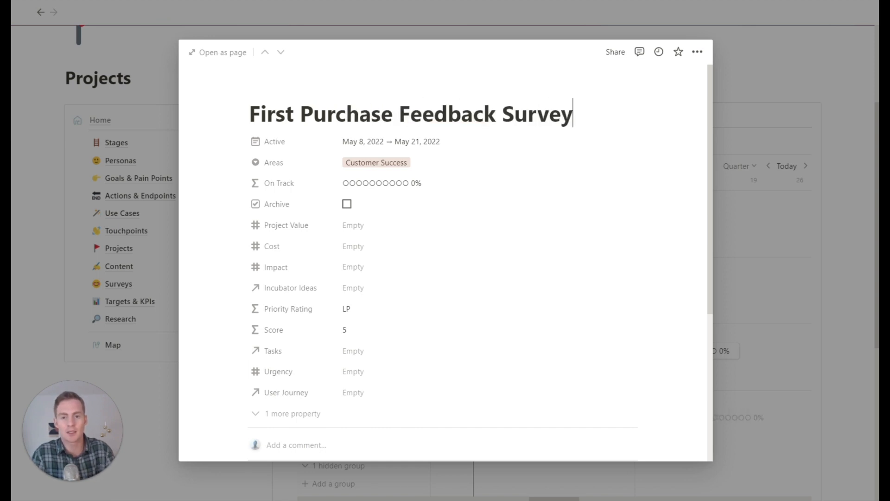
Step: Create and link the task "Write the survey" to the First Purchase Feedback Survey project, and return to the timeline
left_click(388, 351)
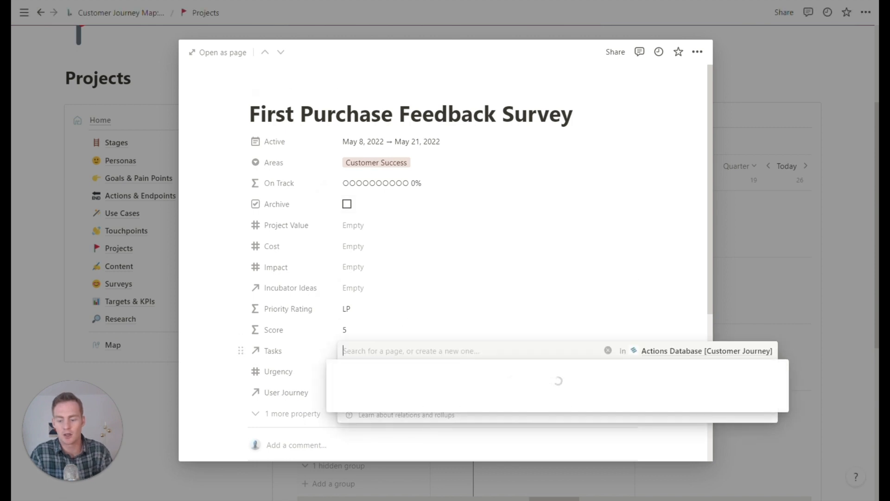
type("Write the survey")
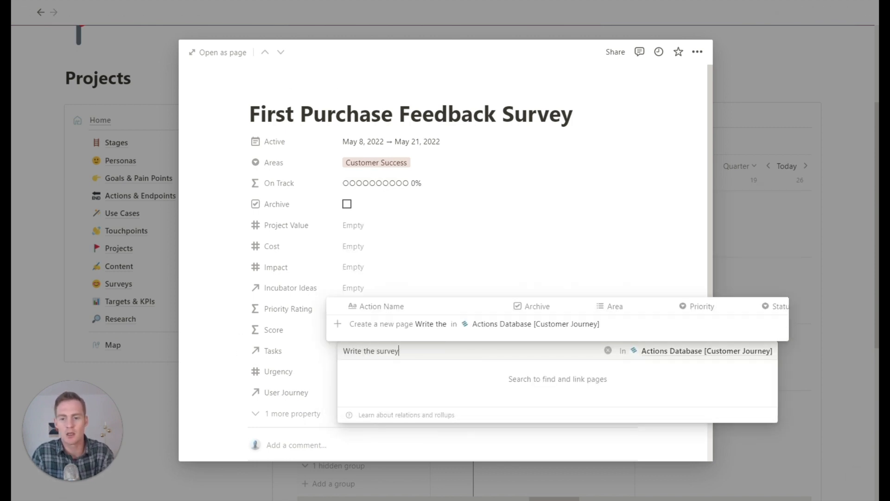
left_click(405, 323)
left_click(778, 271)
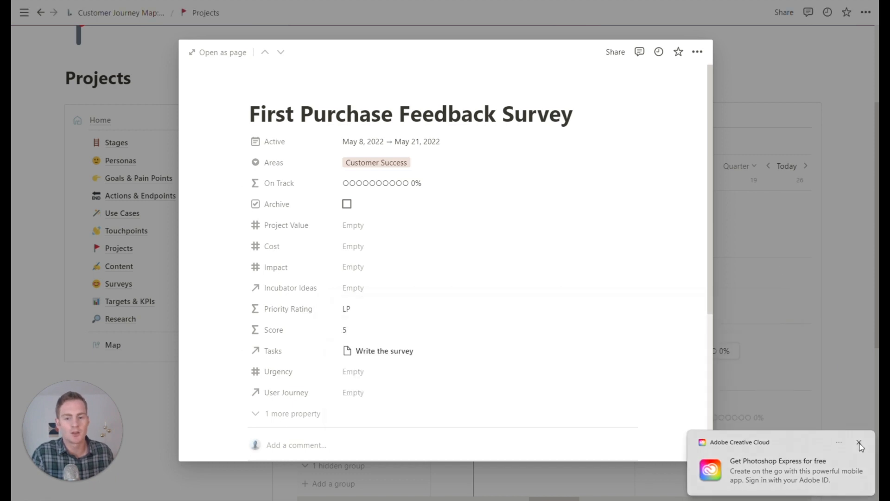
left_click(839, 323)
scroll(610, 318, "down", 2)
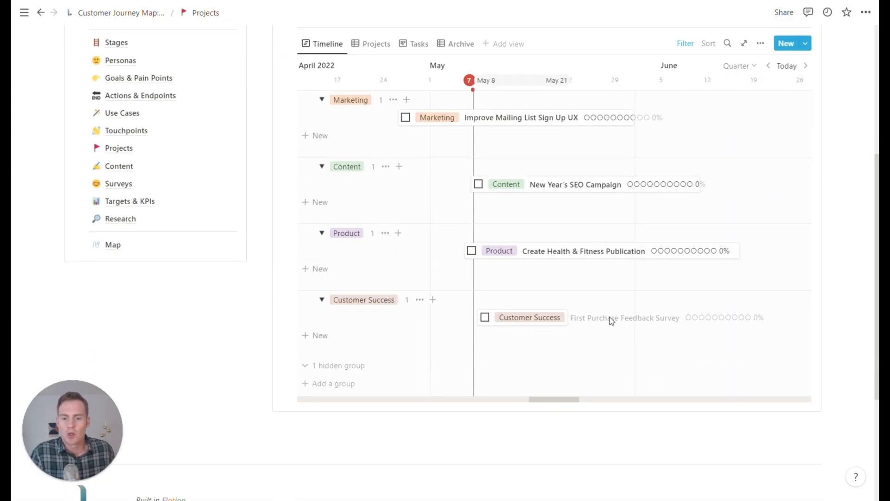
scroll(570, 329, "up", 2)
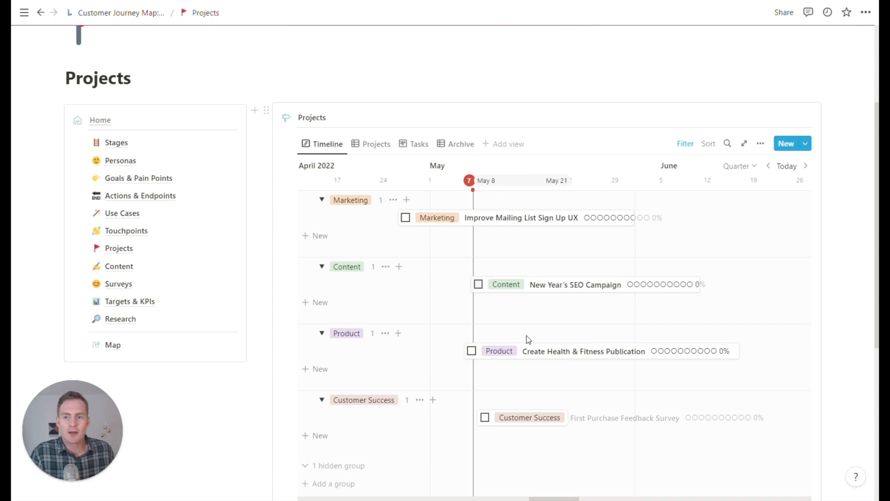
Step: Revisit the Surveys database and examine the Stages table across all its columns, including endpoints, channels and stage dates
left_click(132, 284)
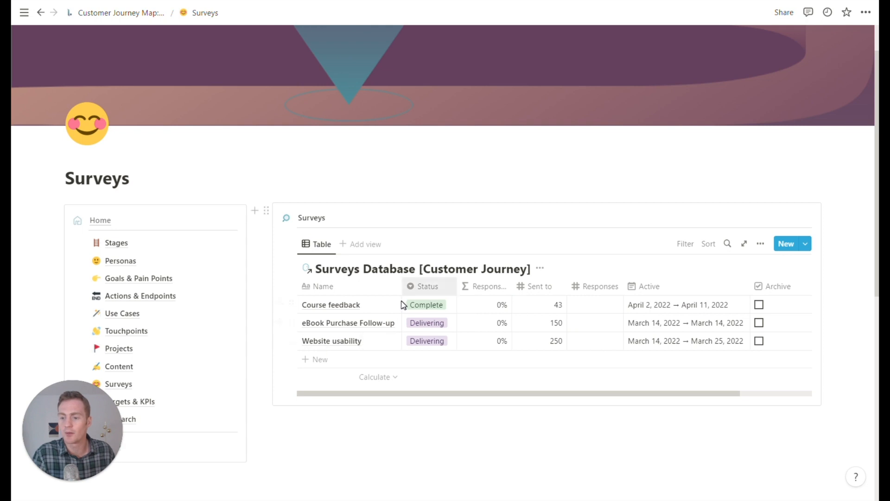
scroll(242, 334, "down", 2)
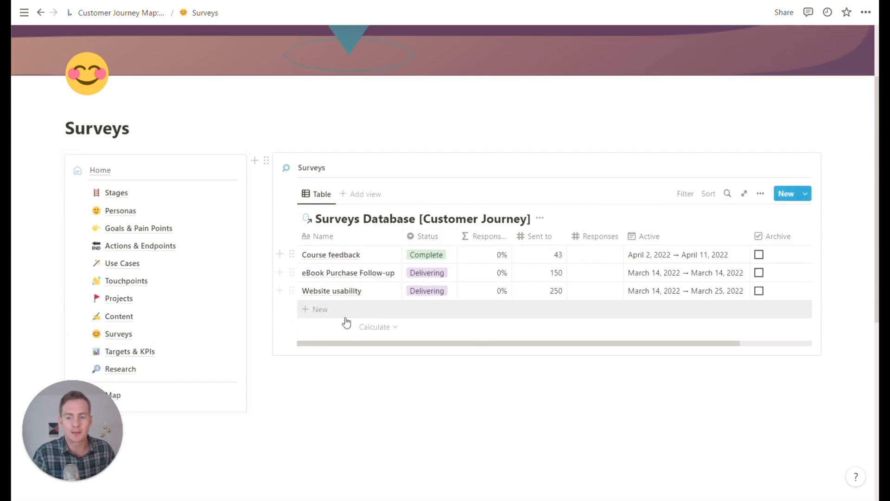
left_click(124, 196)
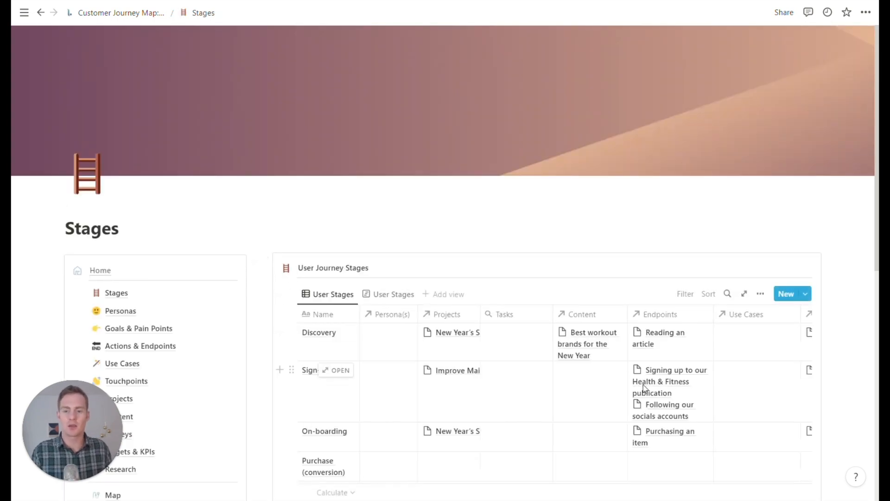
scroll(678, 386, "right", 6)
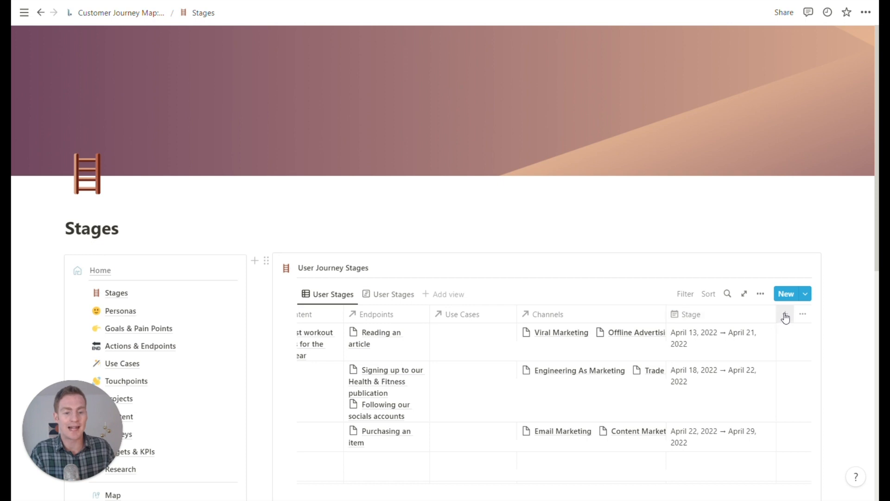
scroll(746, 366, "left", 8)
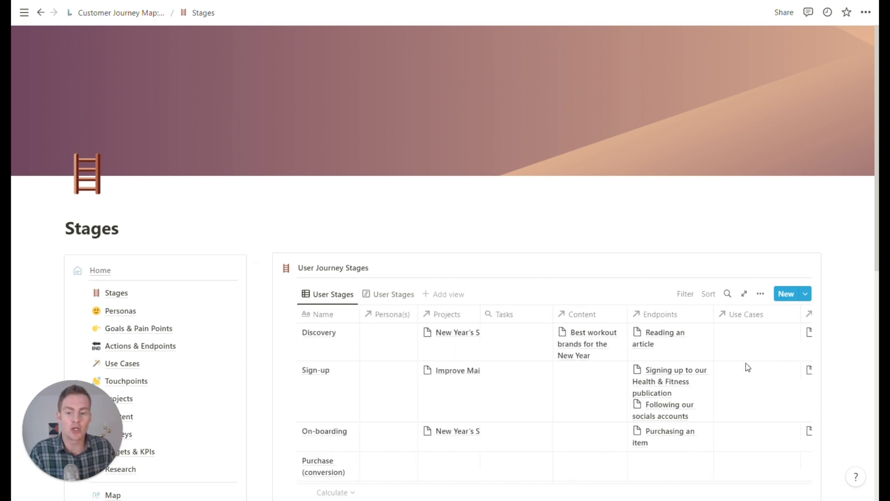
scroll(467, 343, "down", 4)
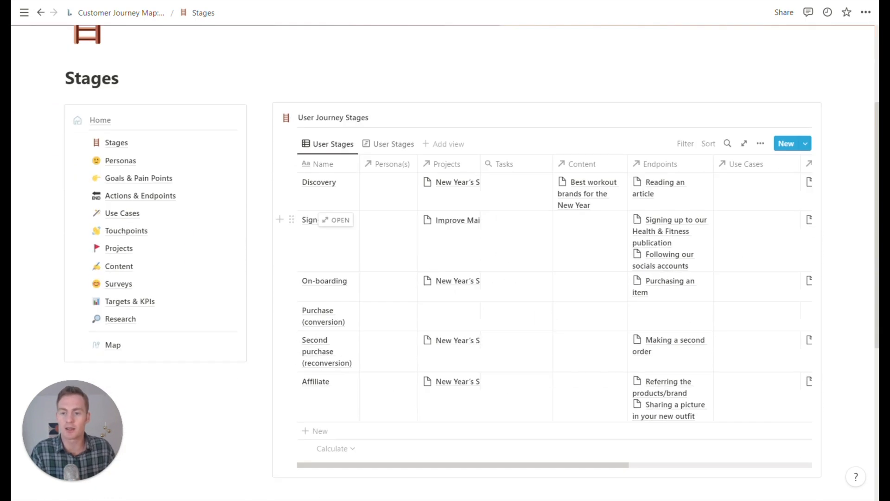
Step: Open the Actions & Endpoints page and examine the endpoints with their user journey stages, key actions and user goals
left_click(162, 196)
scroll(557, 282, "down", 3)
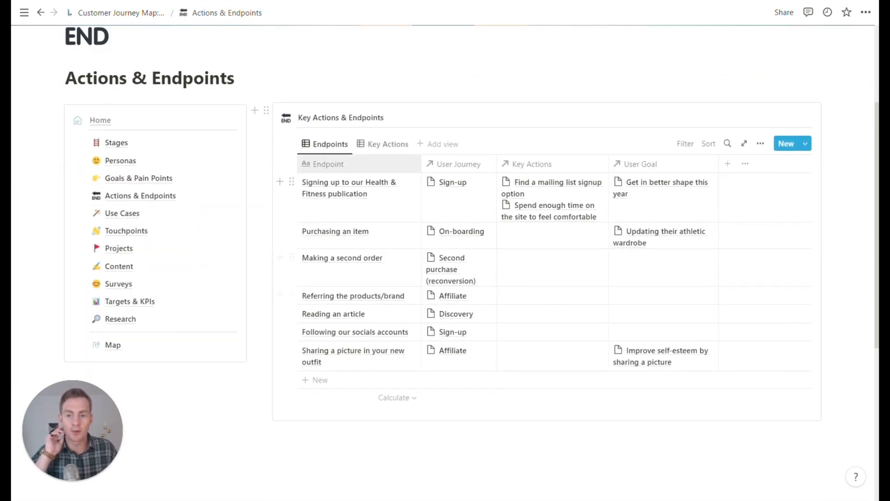
left_click(366, 148)
left_click(331, 150)
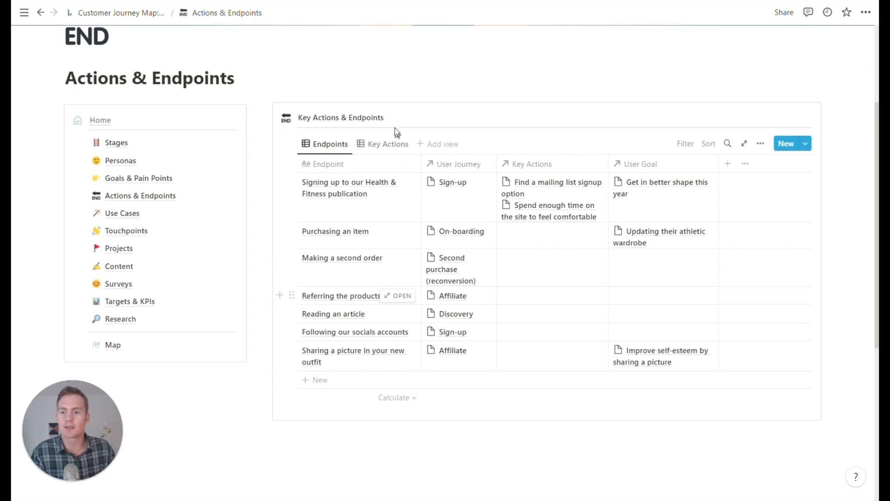
Step: Add a Select property named Sentiment to the Key Actions view
left_click(383, 146)
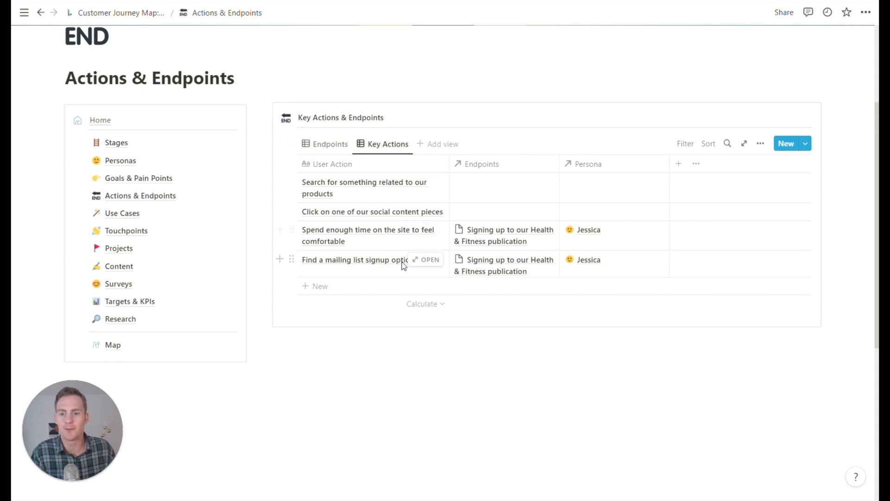
left_click(678, 163)
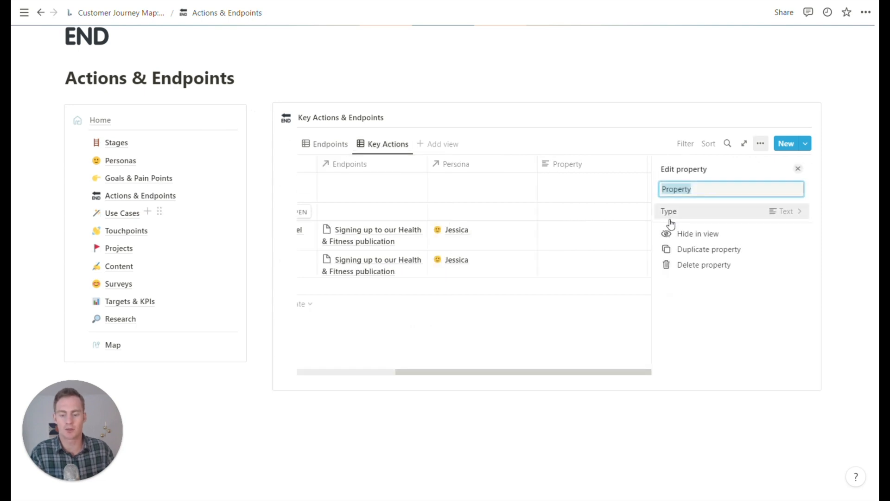
type("Sentiment")
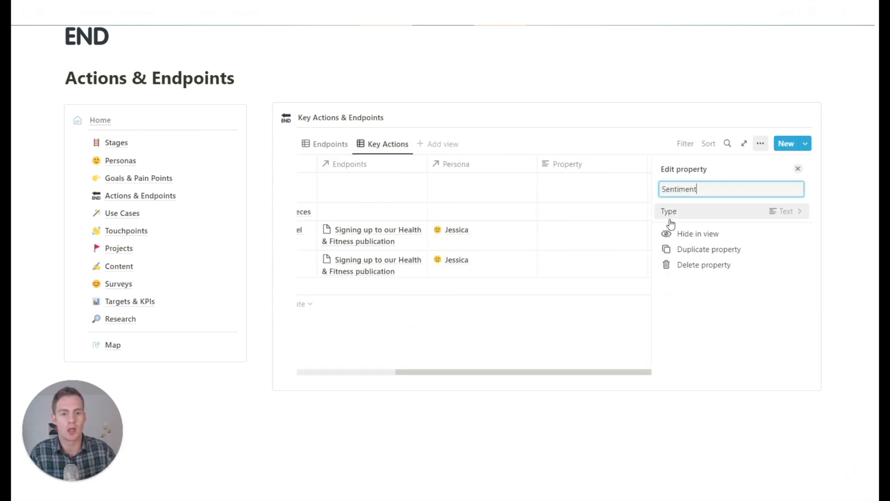
left_click(672, 214)
left_click(669, 229)
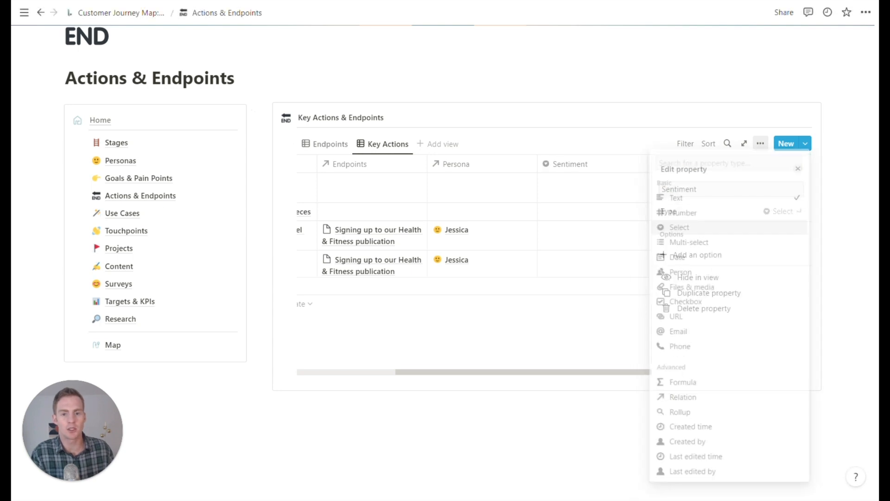
key("Escape")
Step: Set the Sentiment of "Spend enough time on the site to feel comfortable" to a new option "🙂Comfortable" and delete the loose emoji below the table
left_click(688, 242)
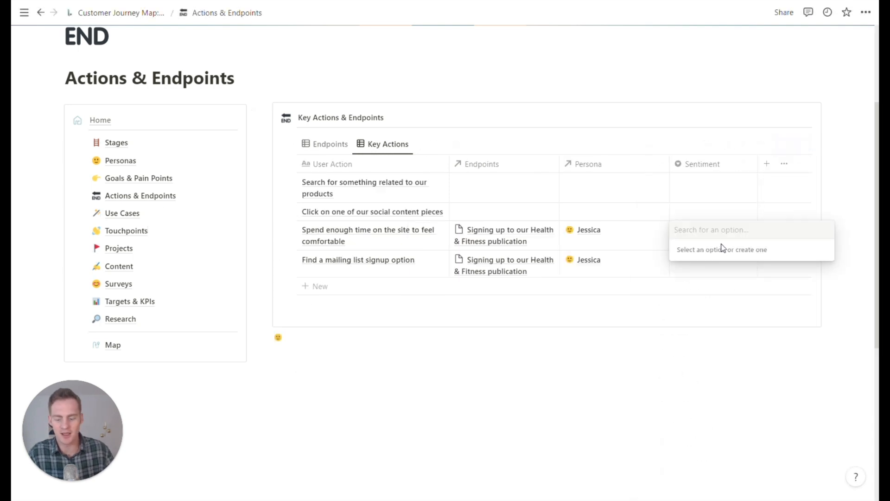
type("🙂")
type("Comfo")
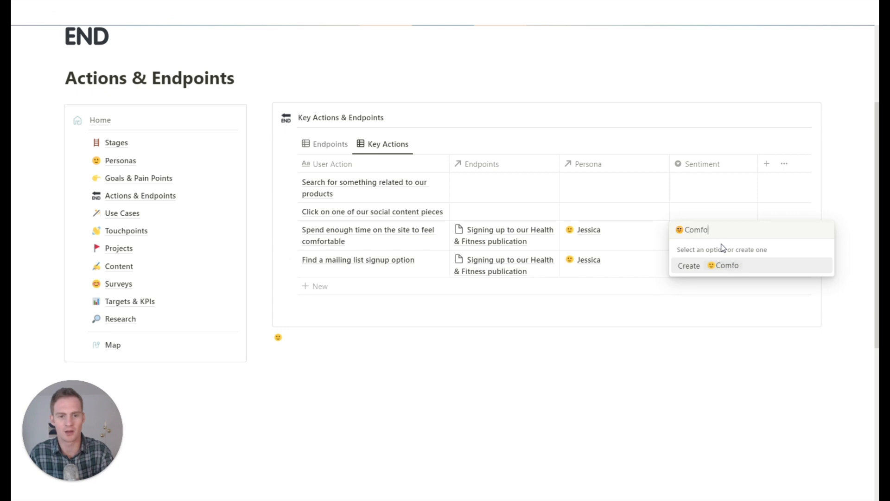
type("rtable")
key("Return")
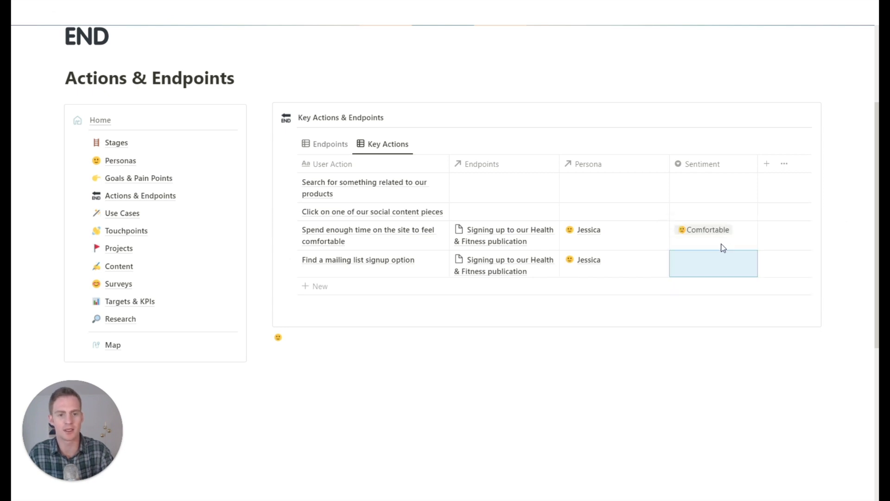
left_click(281, 337)
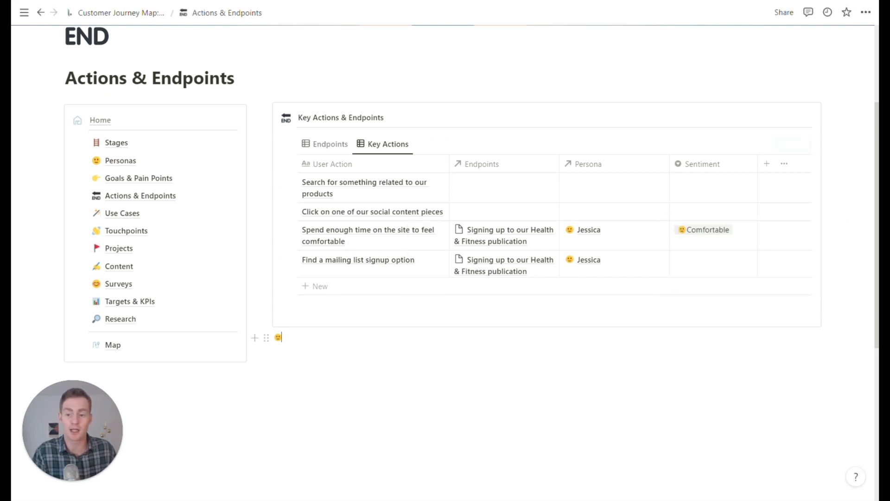
key("BackSpace")
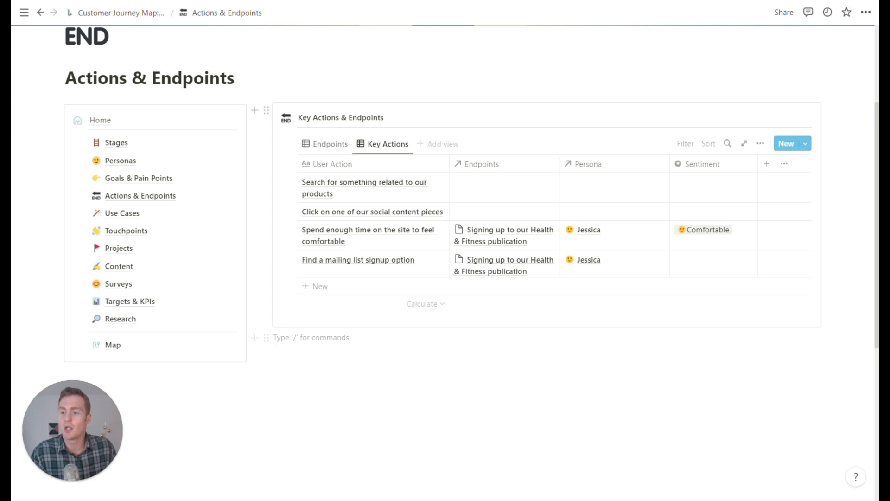
Step: Revisit the Surveys page, and open Targets & KPIs to examine the objectives grouped under Content, Financials and Marketing
left_click(137, 284)
scroll(235, 347, "down", 2)
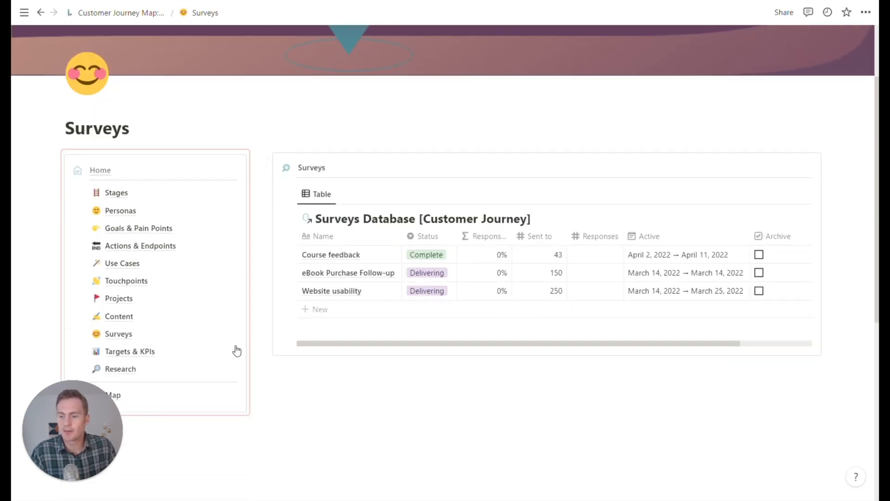
left_click(159, 351)
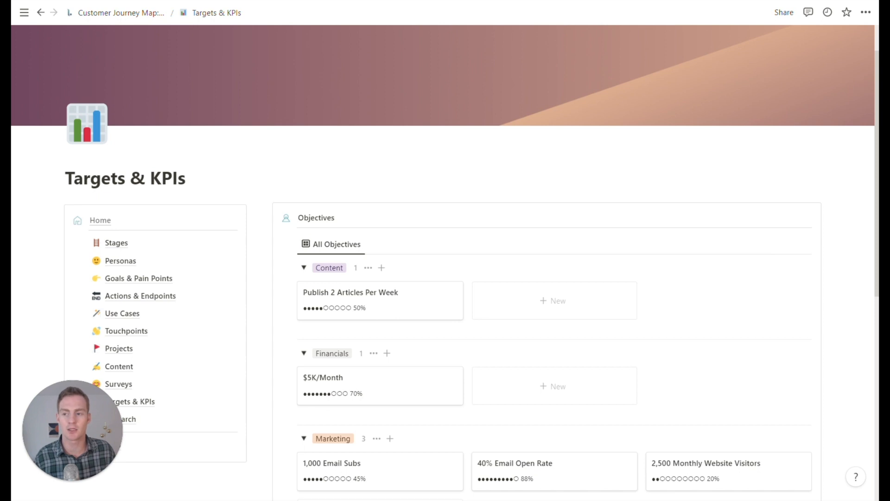
scroll(445, 260, "down", 3)
scroll(445, 260, "up", 1)
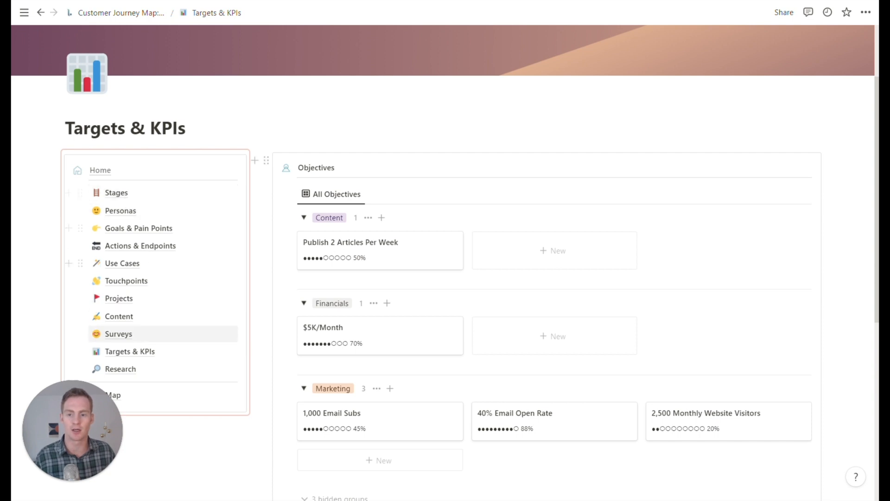
scroll(306, 435, "down", 1)
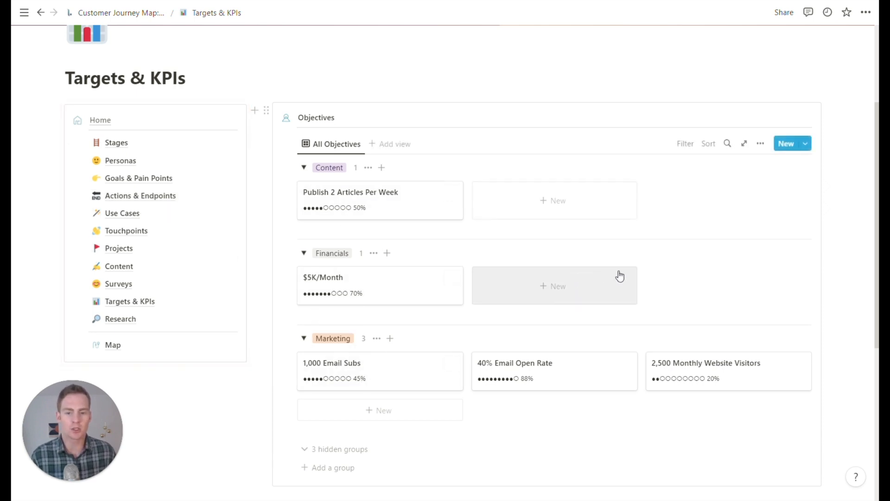
scroll(619, 274, "up", 2)
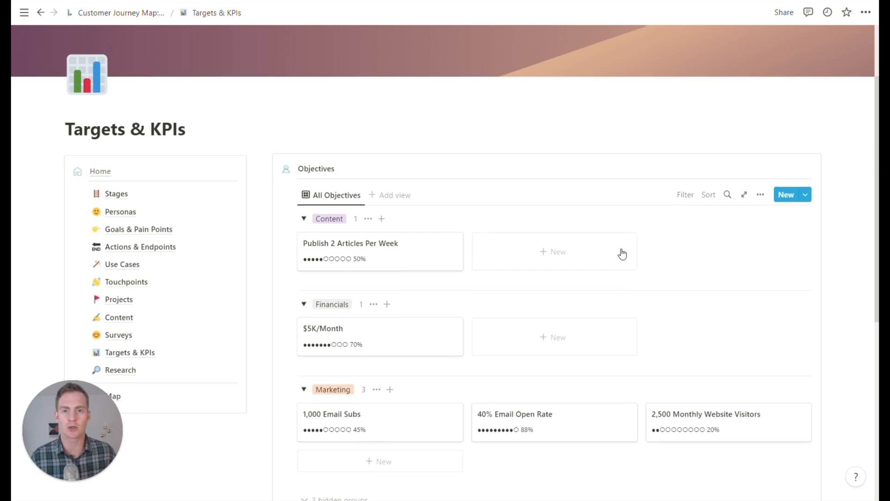
scroll(622, 254, "down", 2)
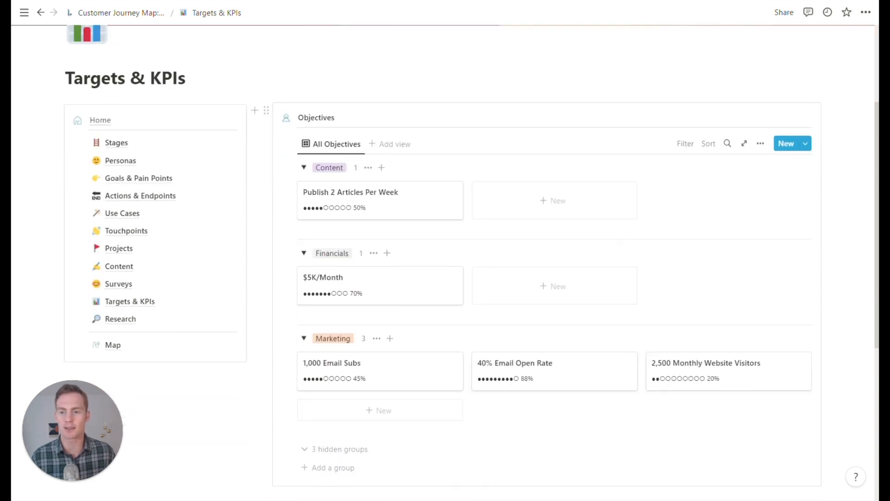
Step: Open the Research page to view its library, and return to the home page to review the User Journey Overview stages
left_click(120, 319)
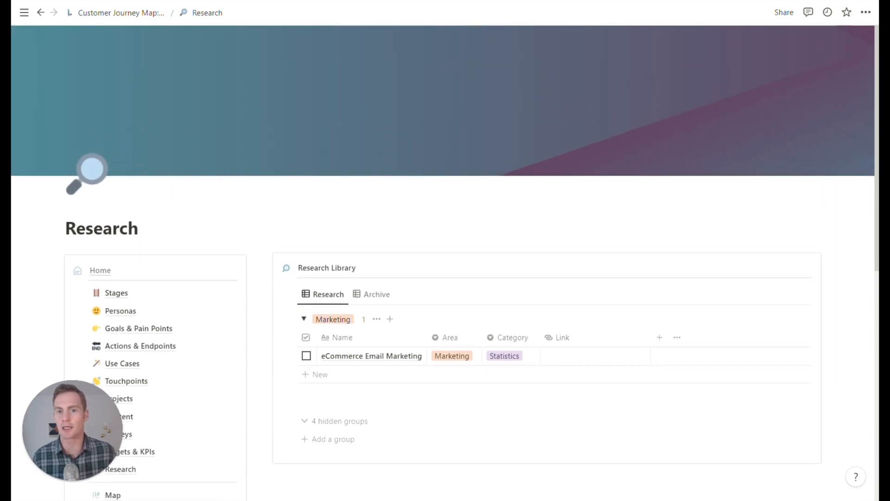
scroll(446, 260, "down", 2)
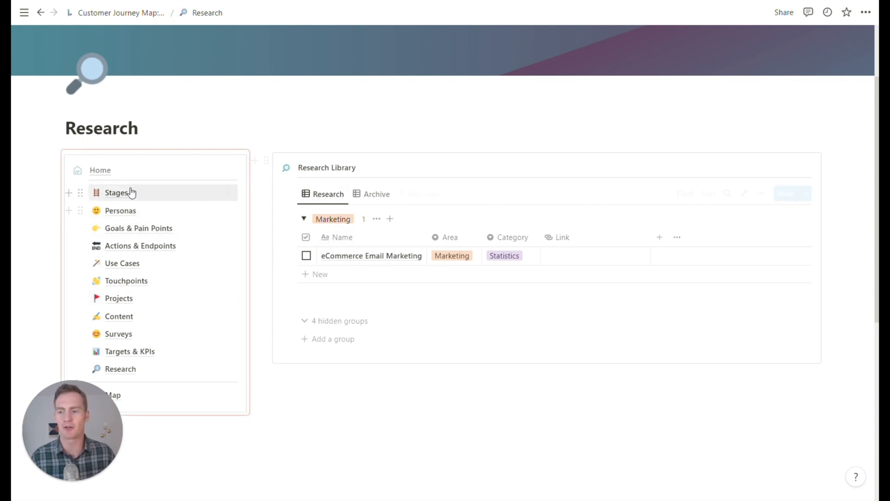
left_click(101, 171)
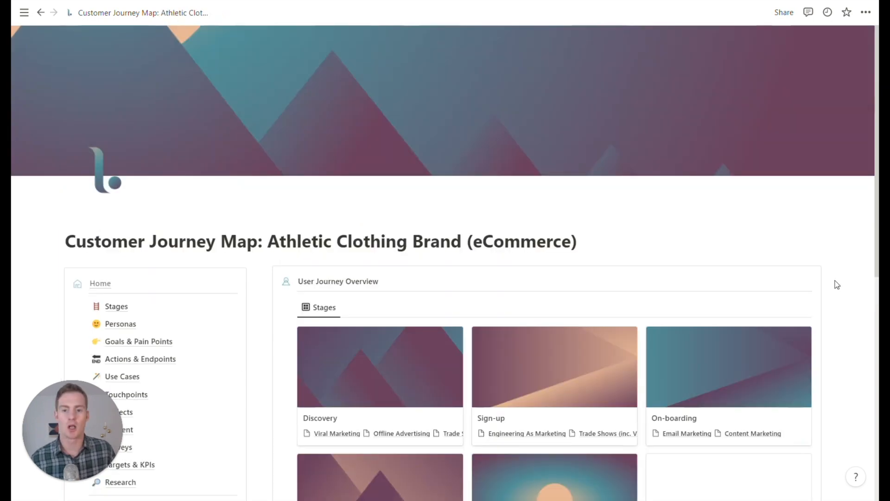
scroll(837, 285, "down", 1)
scroll(837, 285, "down", 4)
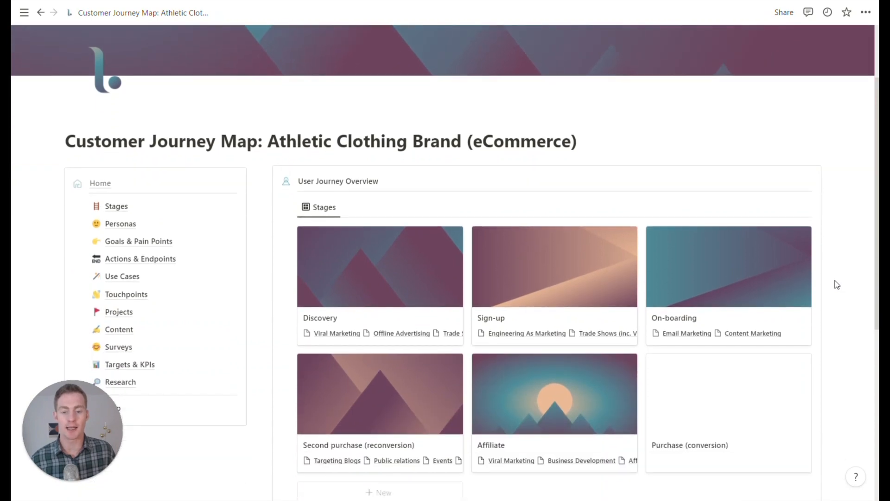
scroll(837, 285, "up", 2)
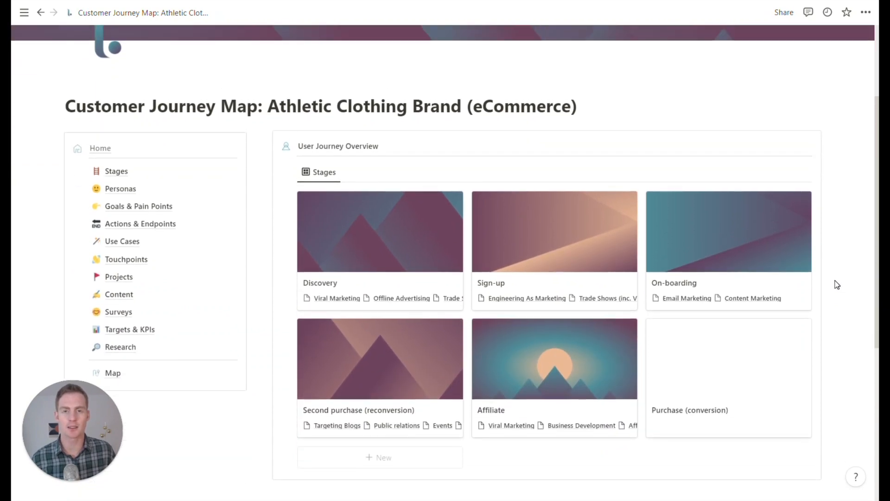